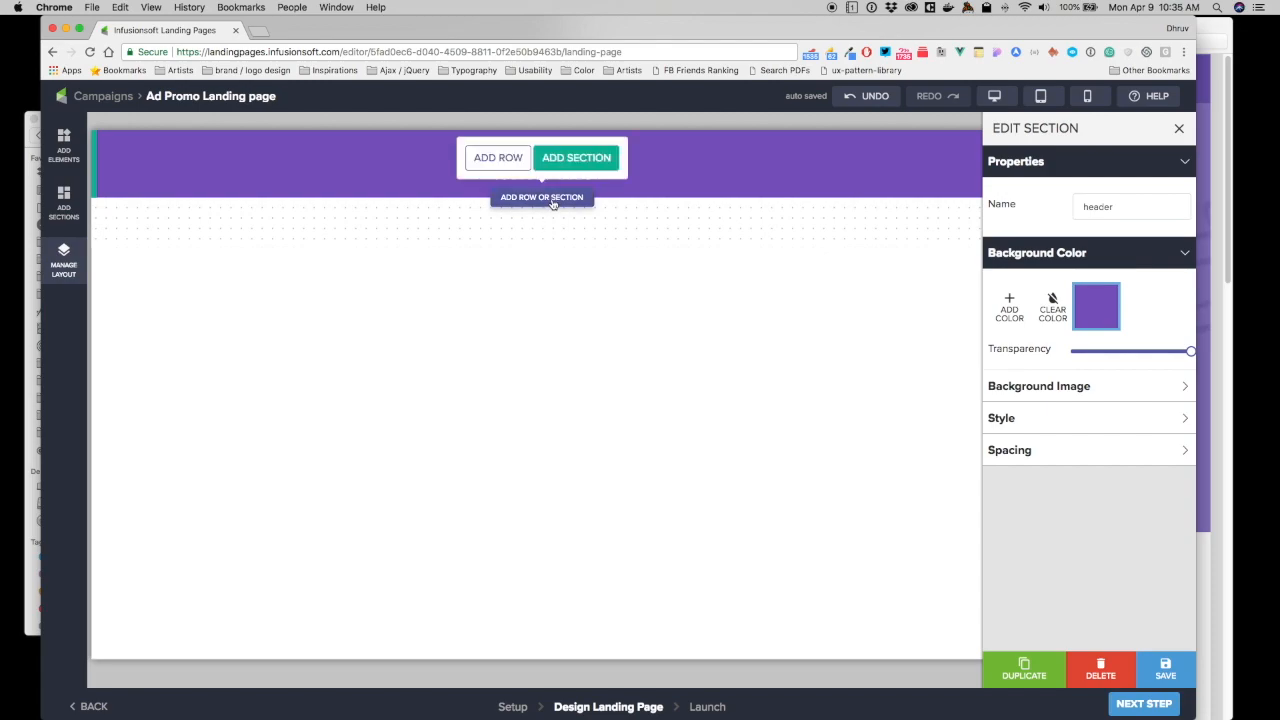
# - Add a blank section below the header and give it a two-column row
pyautogui.click(571, 159)
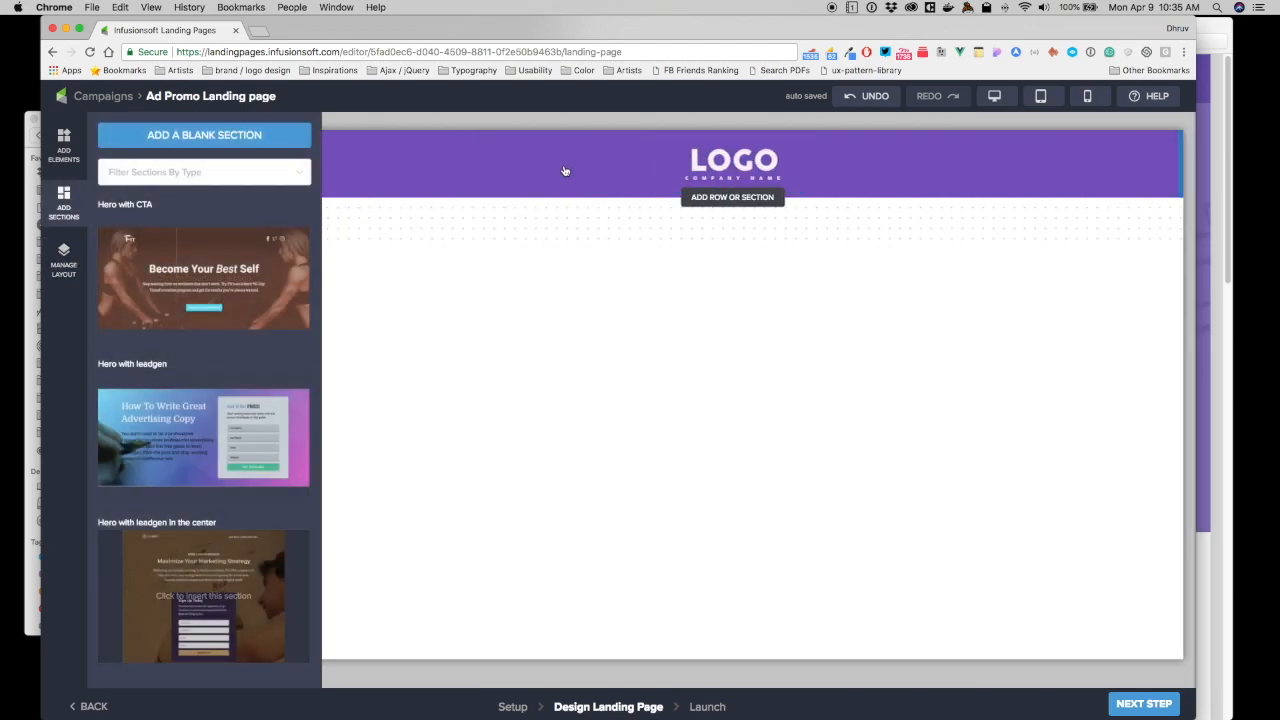
pyautogui.scroll(-3, 222, 440)
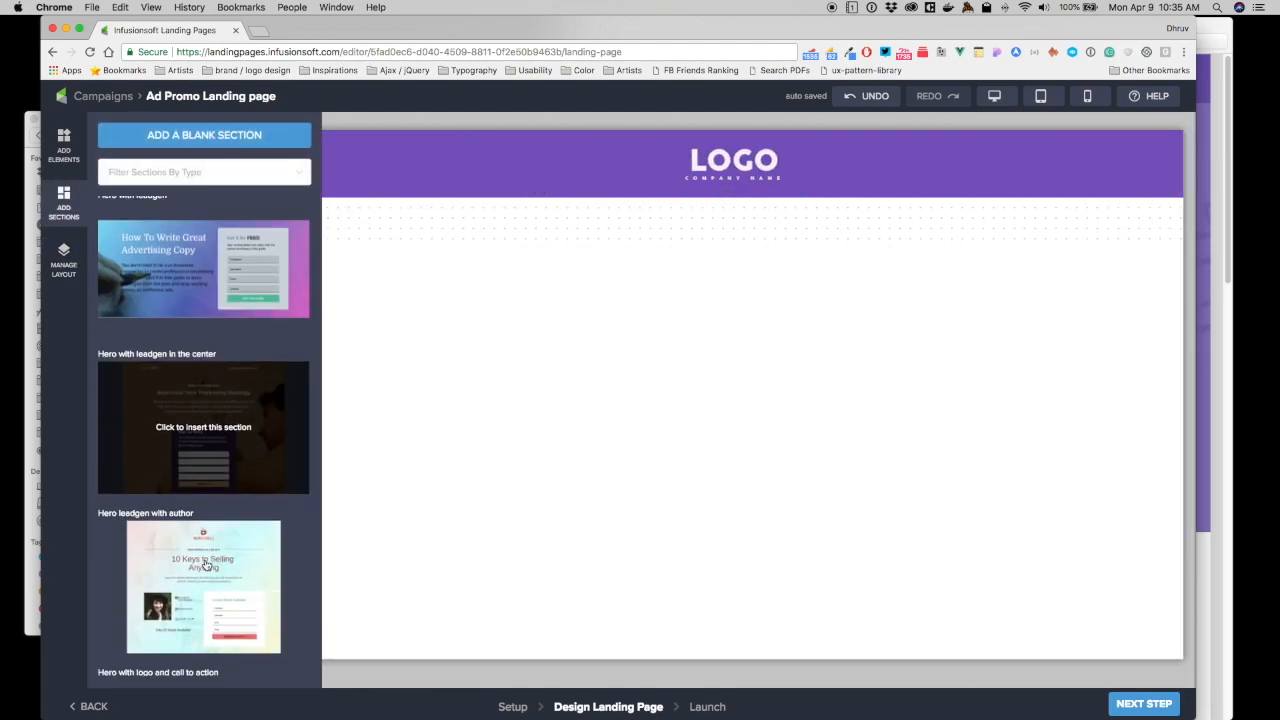
pyautogui.scroll(3, 215, 470)
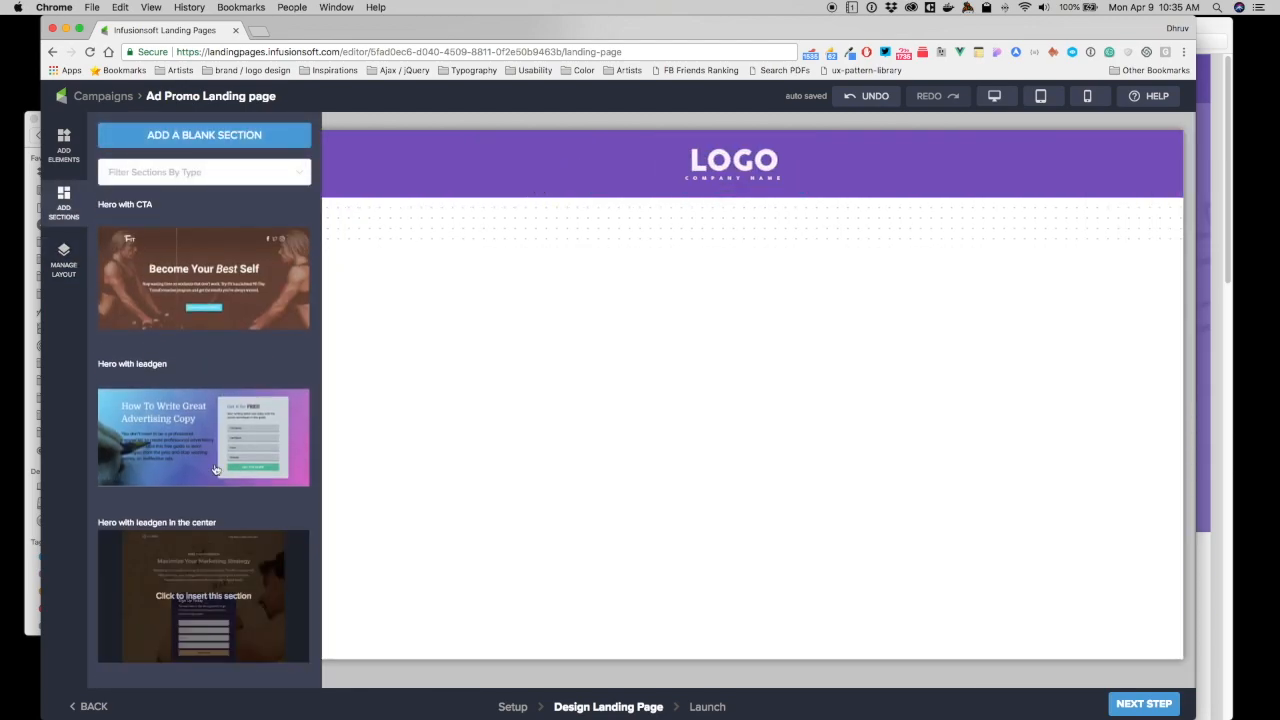
pyautogui.click(216, 136)
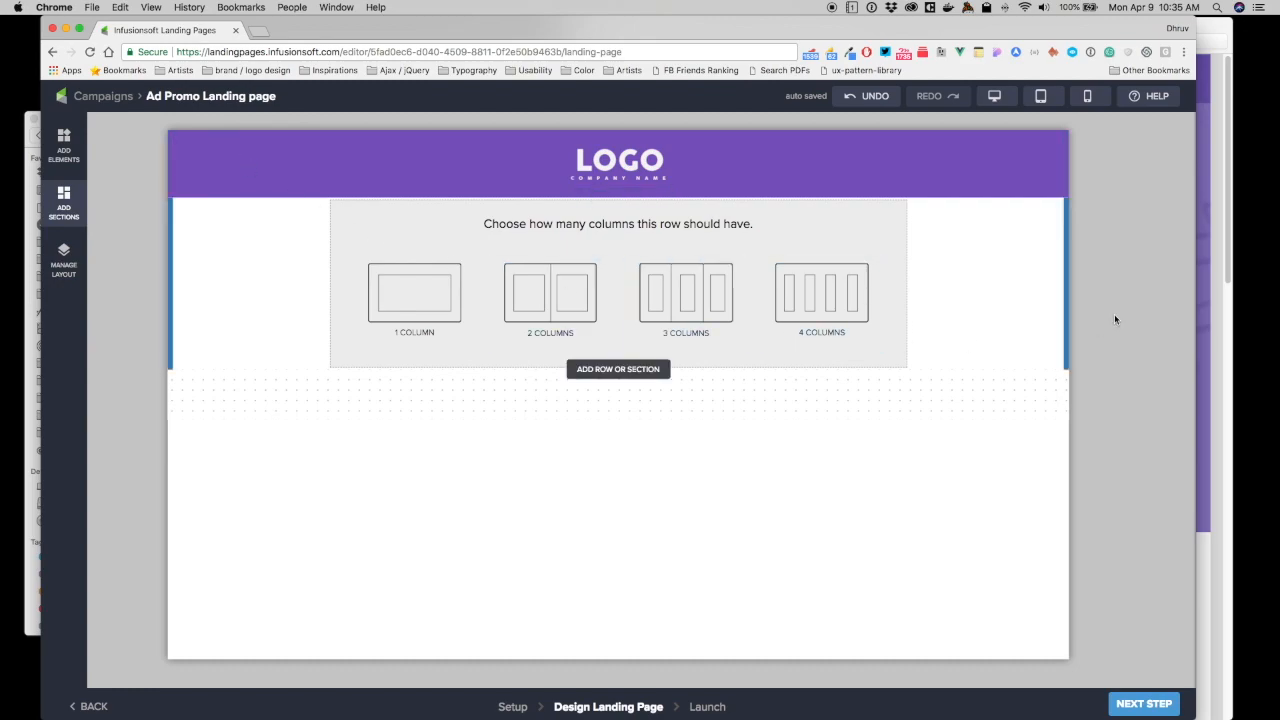
pyautogui.click(1208, 257)
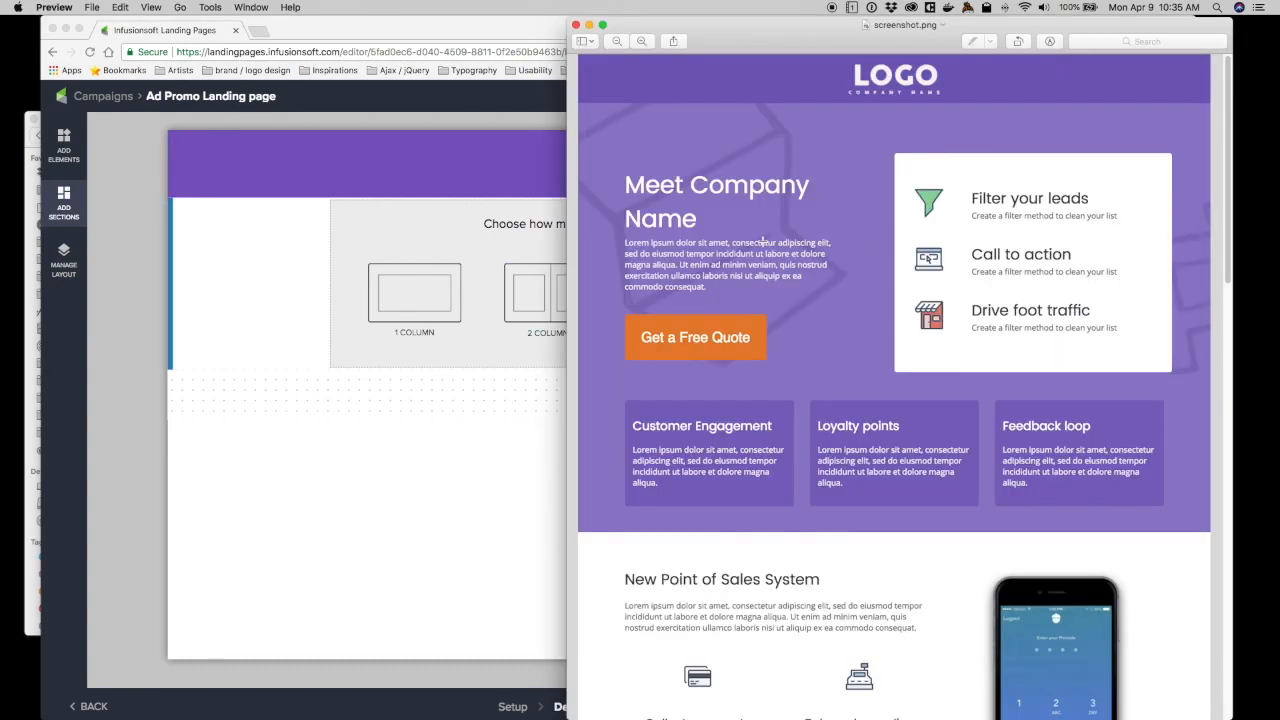
pyautogui.click(472, 290)
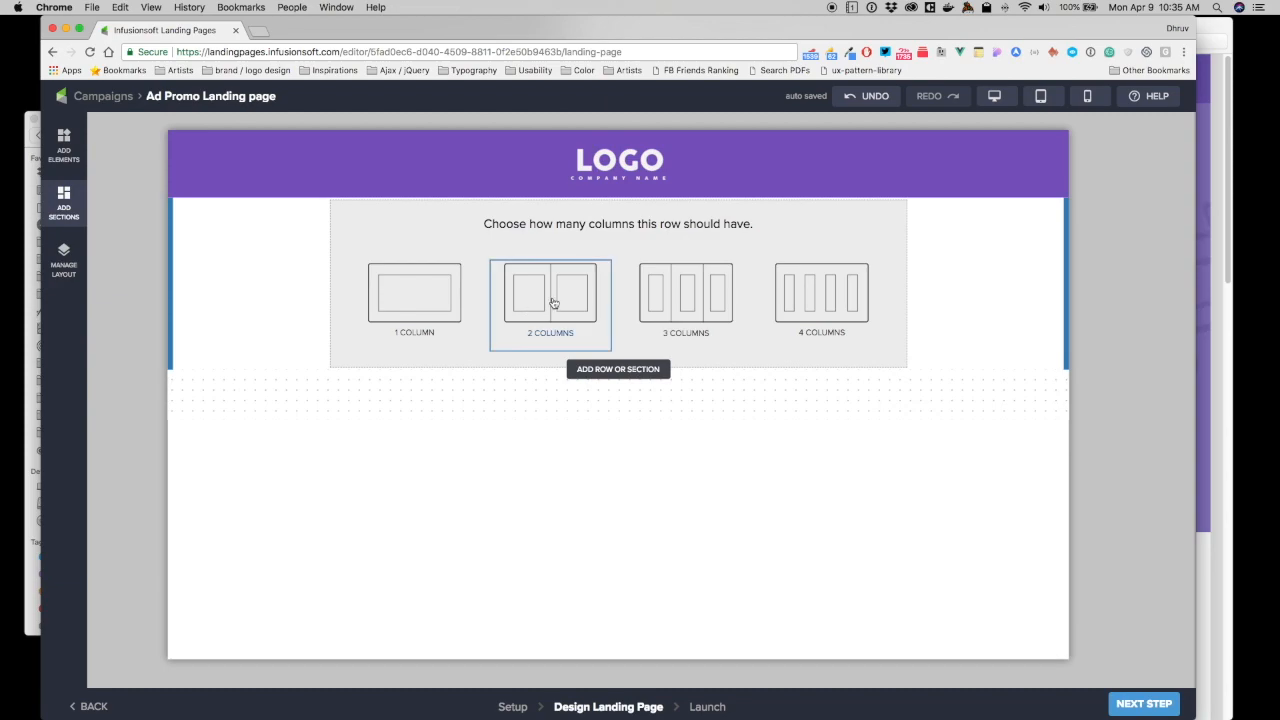
pyautogui.click(556, 300)
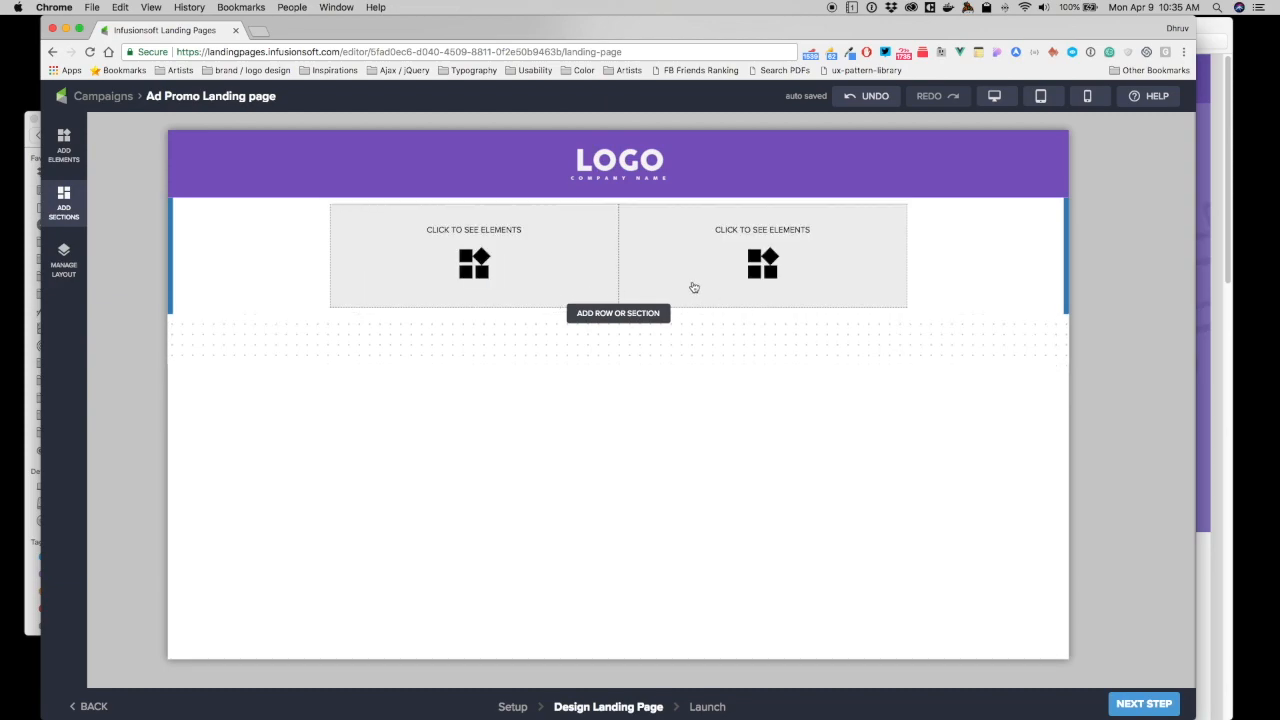
# - Following the reference design in screenshot.png, add a three-column row beneath the two-column row in the new section
pyautogui.click(1207, 220)
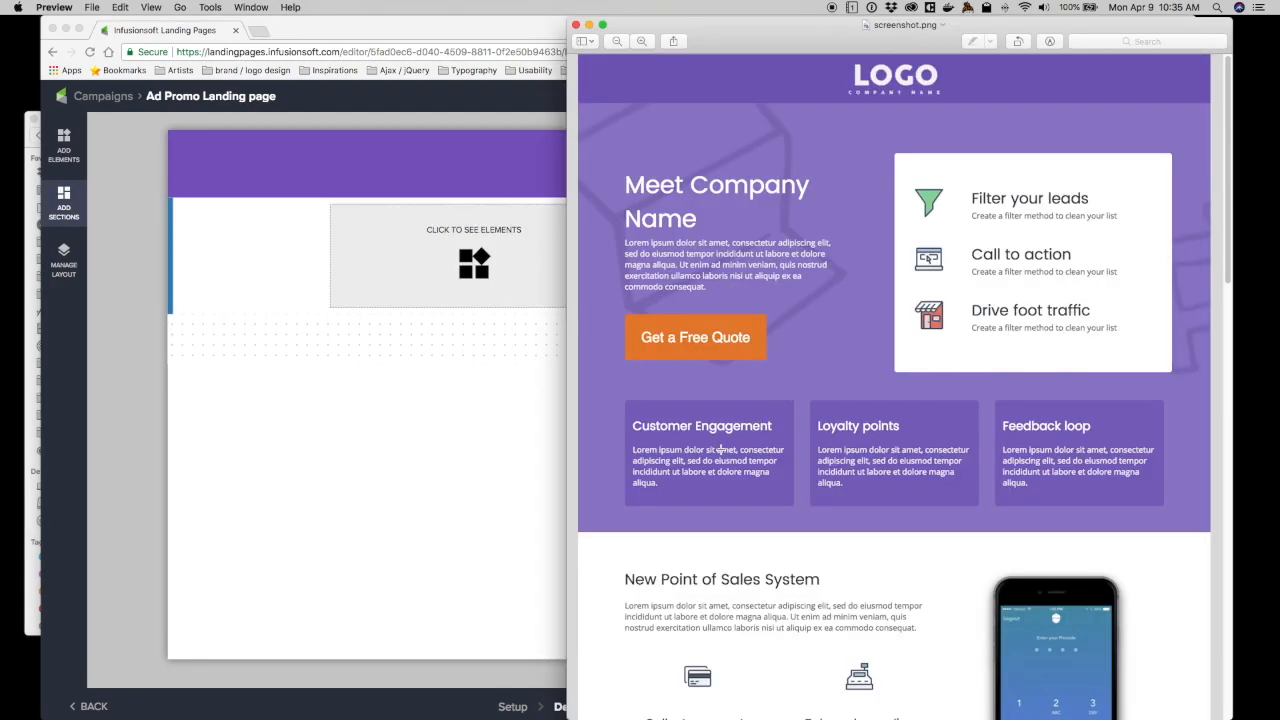
pyautogui.click(491, 343)
pyautogui.click(598, 310)
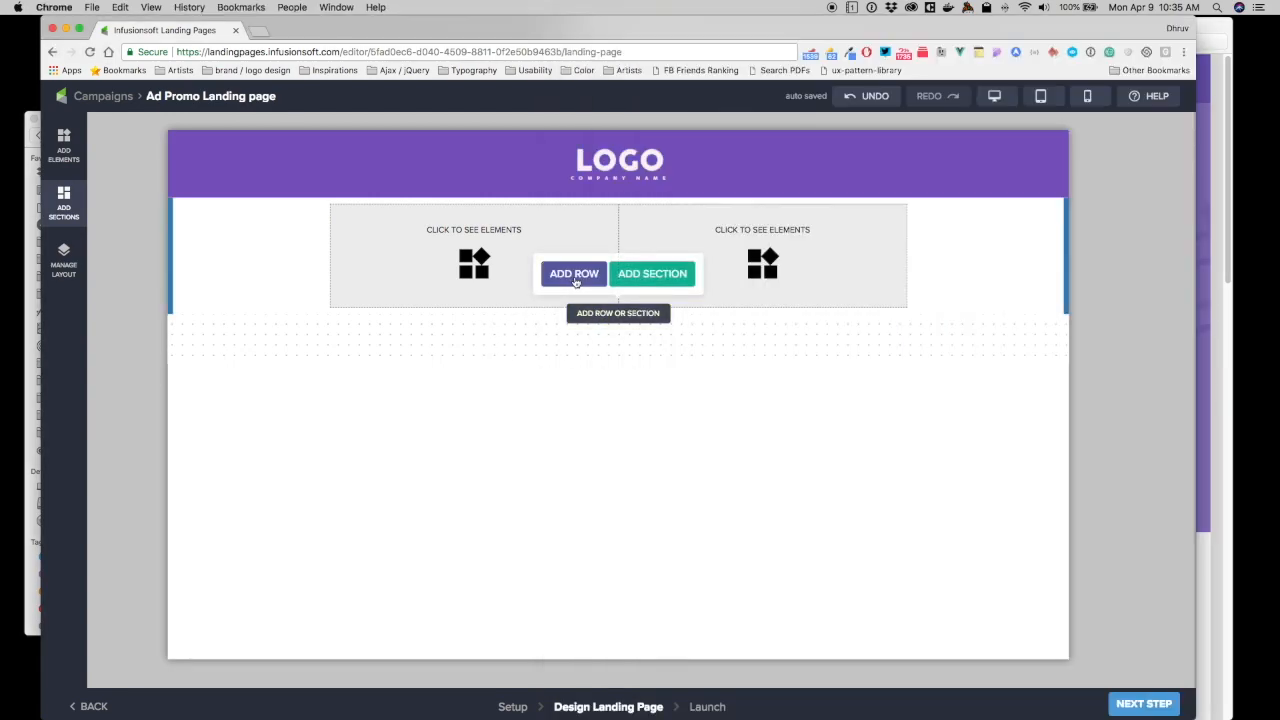
pyautogui.click(574, 276)
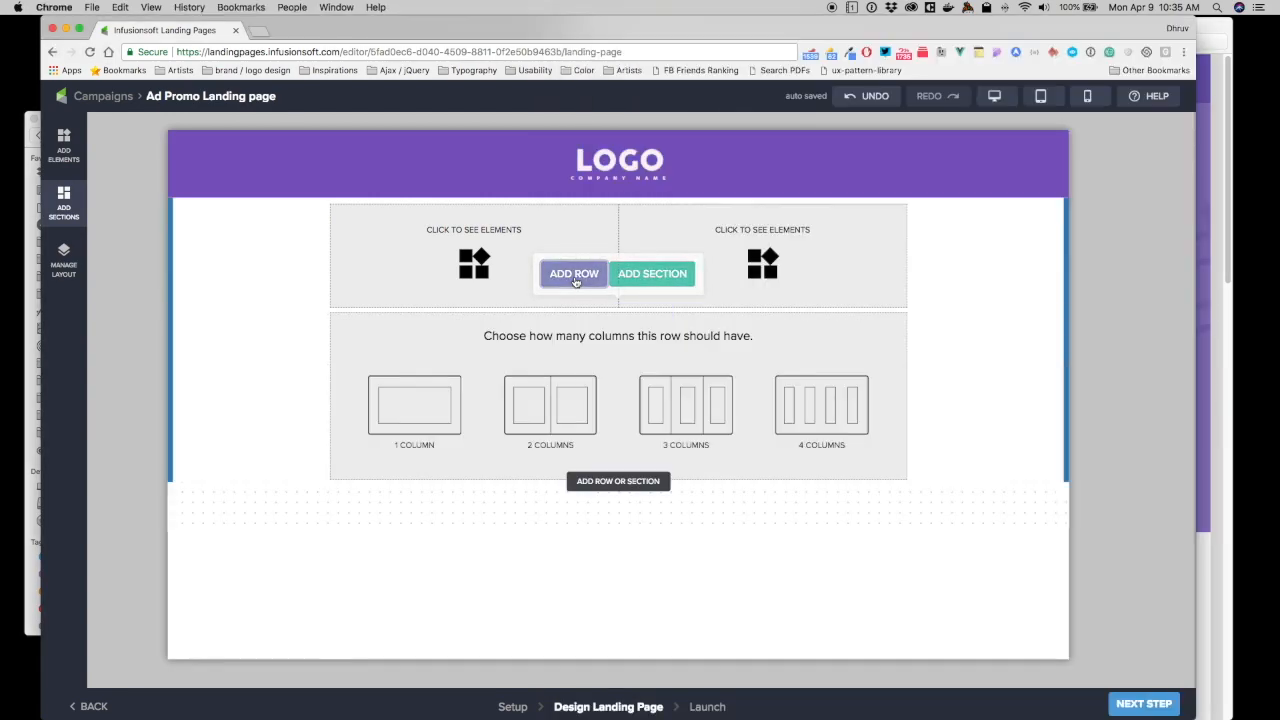
pyautogui.click(698, 423)
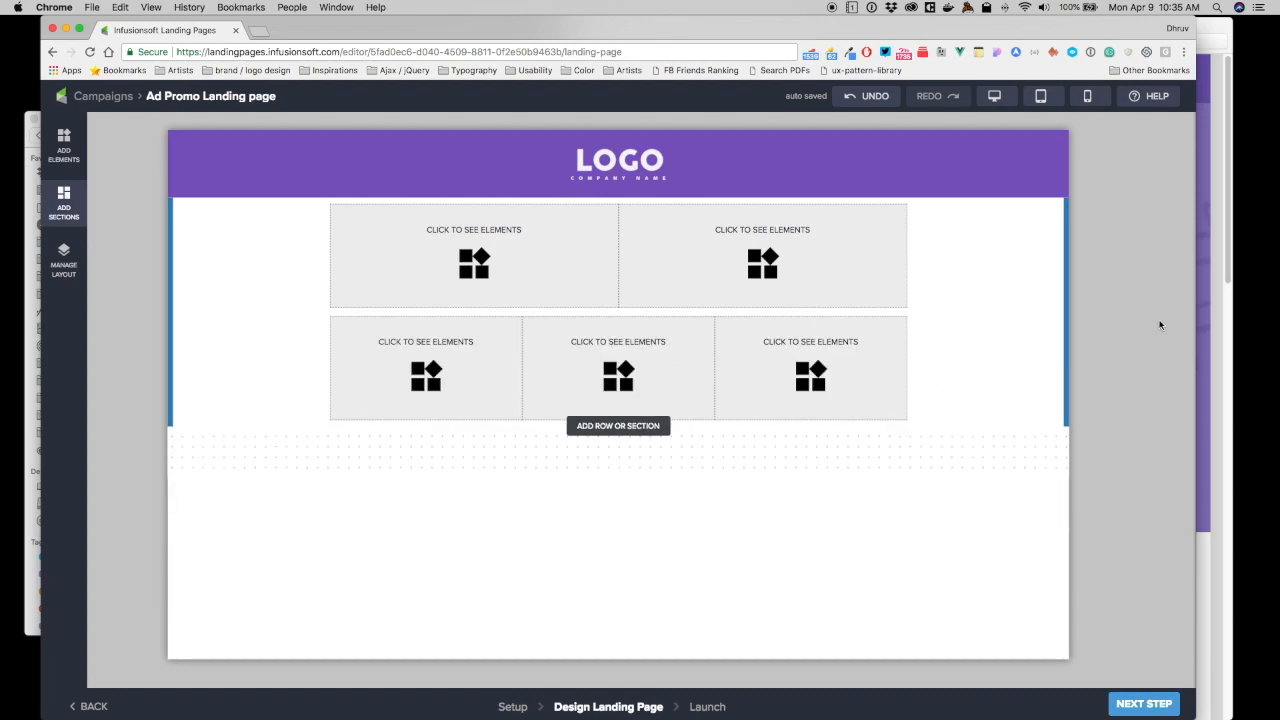
pyautogui.press('super+Tab')
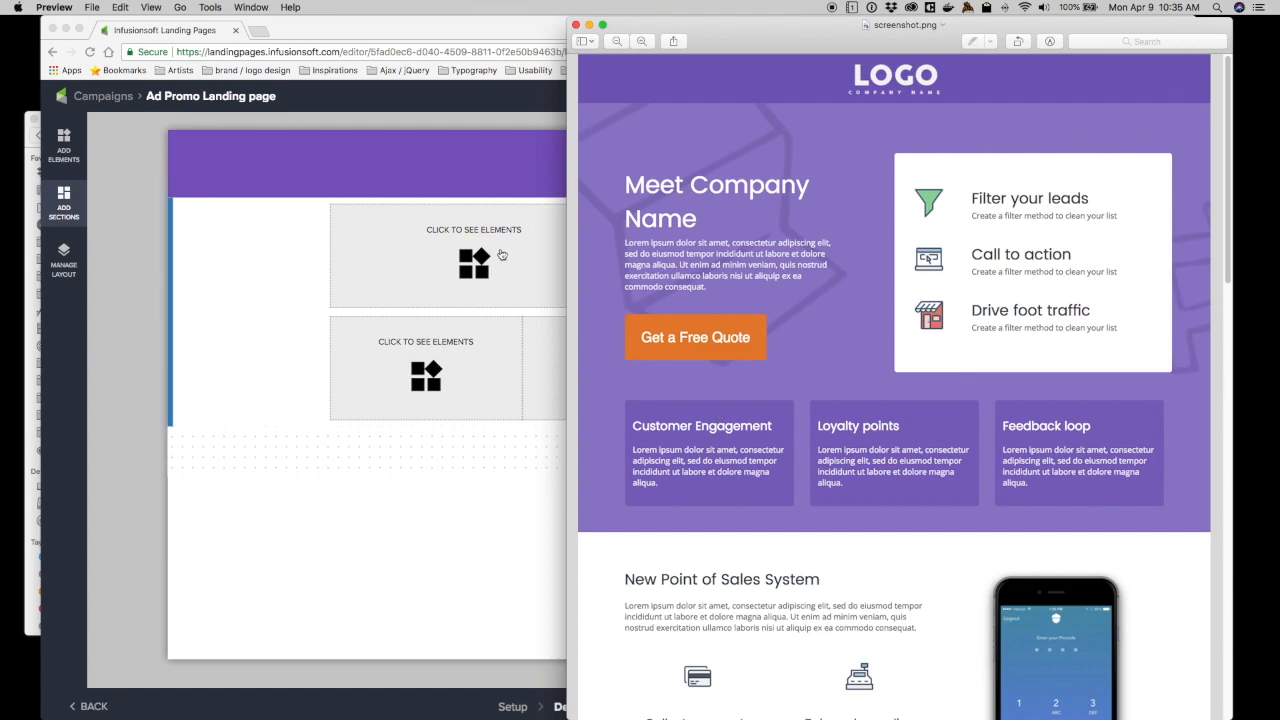
pyautogui.press('super+Tab')
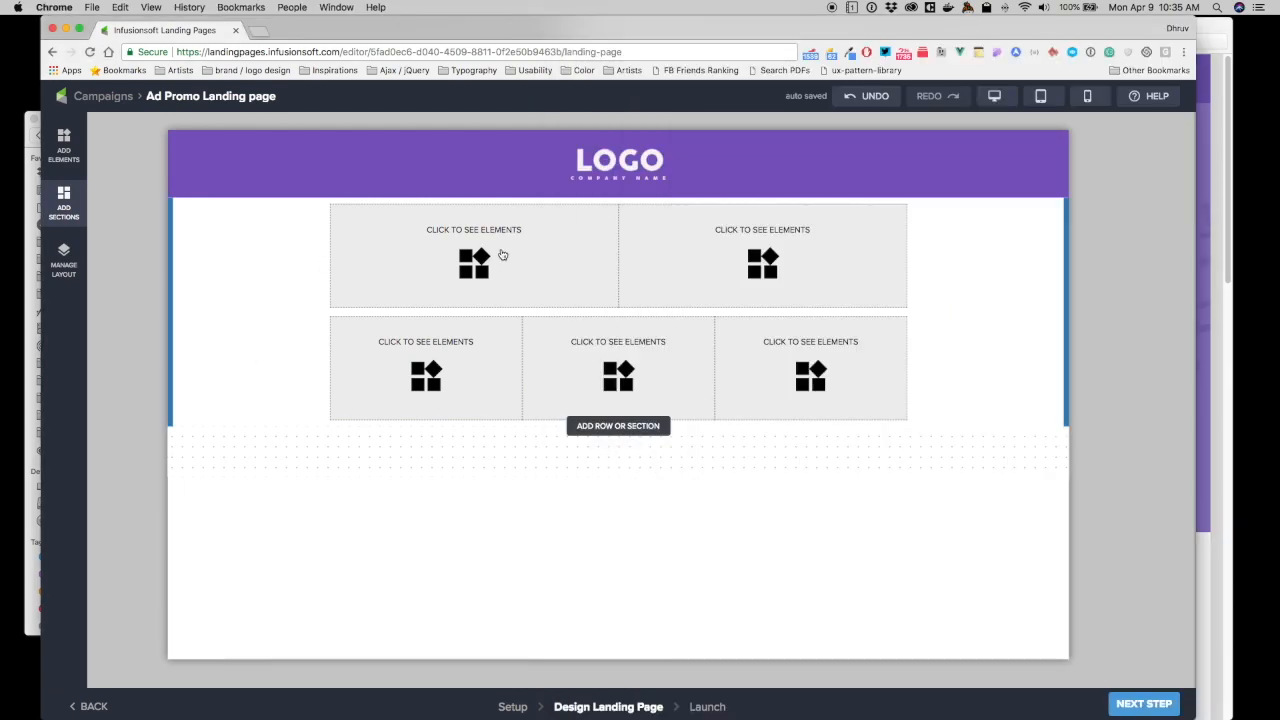
# - Name the new section Intro
pyautogui.click(441, 262)
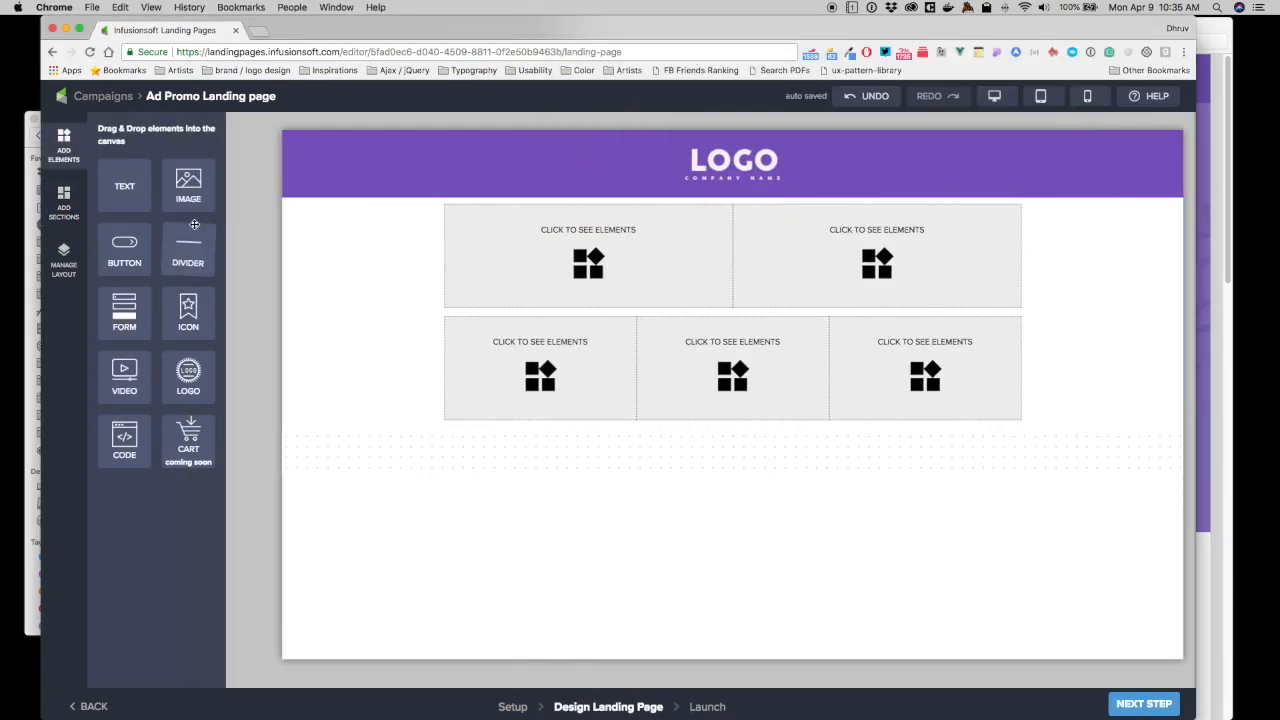
pyautogui.click(357, 275)
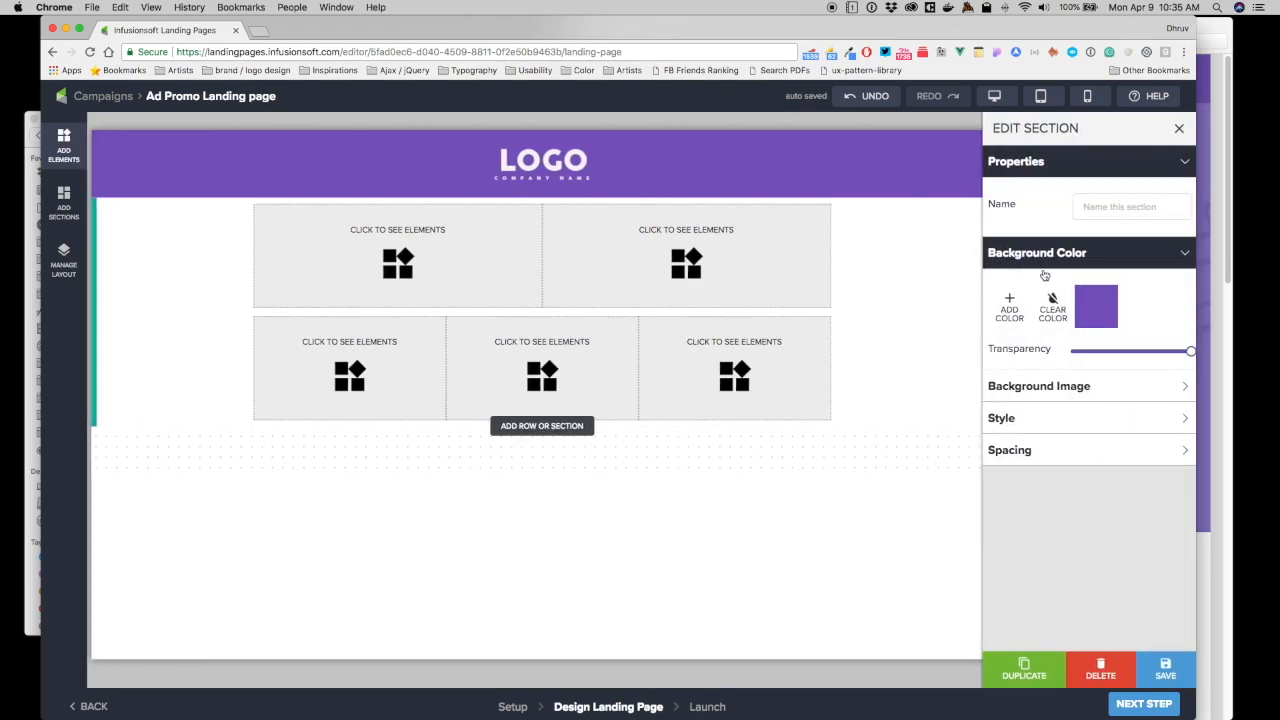
pyautogui.click(1113, 209)
pyautogui.write('(')
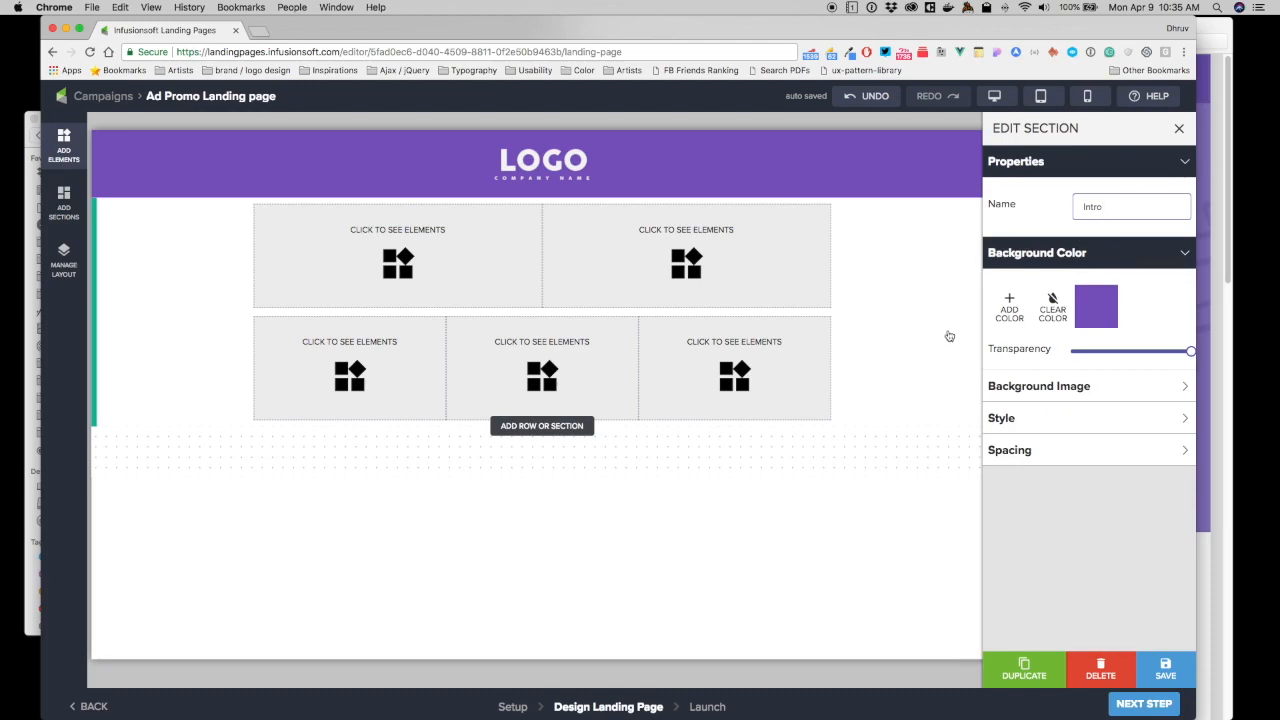
# - Upload bg.png from the Ad landing page folder in Finder as the Intro section's background image
pyautogui.click(1021, 388)
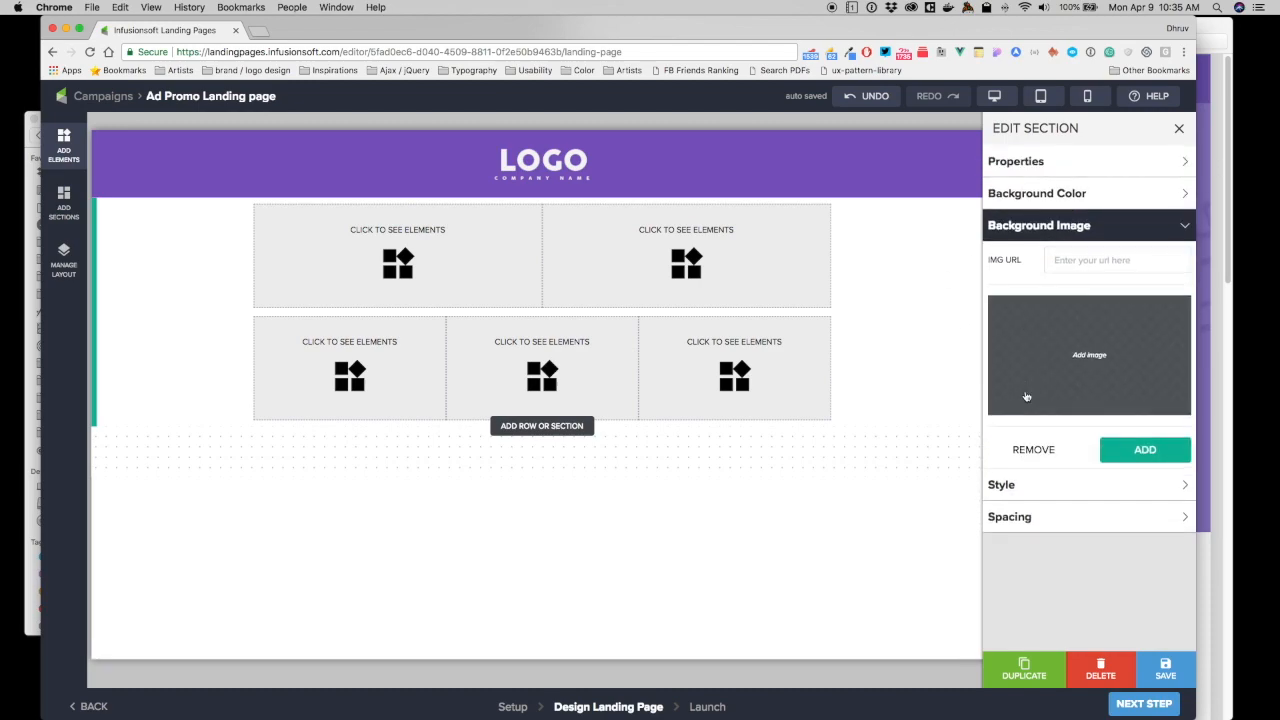
pyautogui.click(1100, 355)
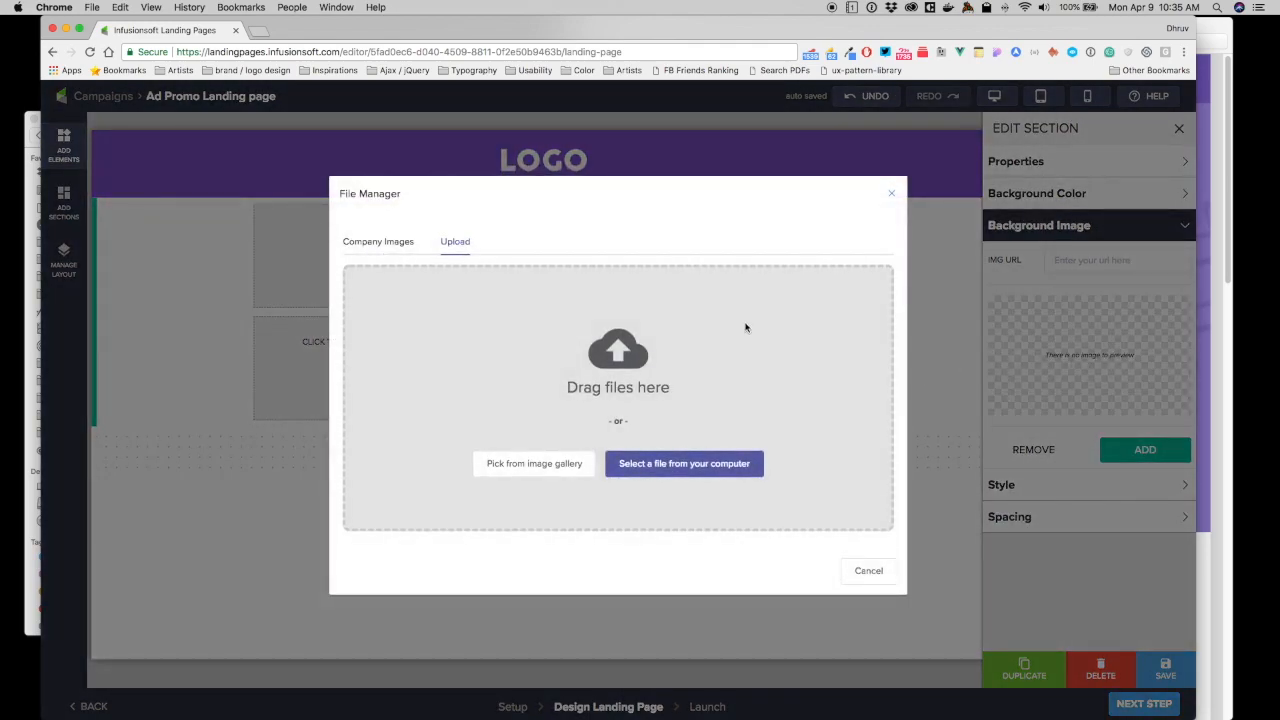
pyautogui.click(28, 216)
pyautogui.click(198, 177)
pyautogui.moveTo(201, 177); pyautogui.dragTo(642, 343)
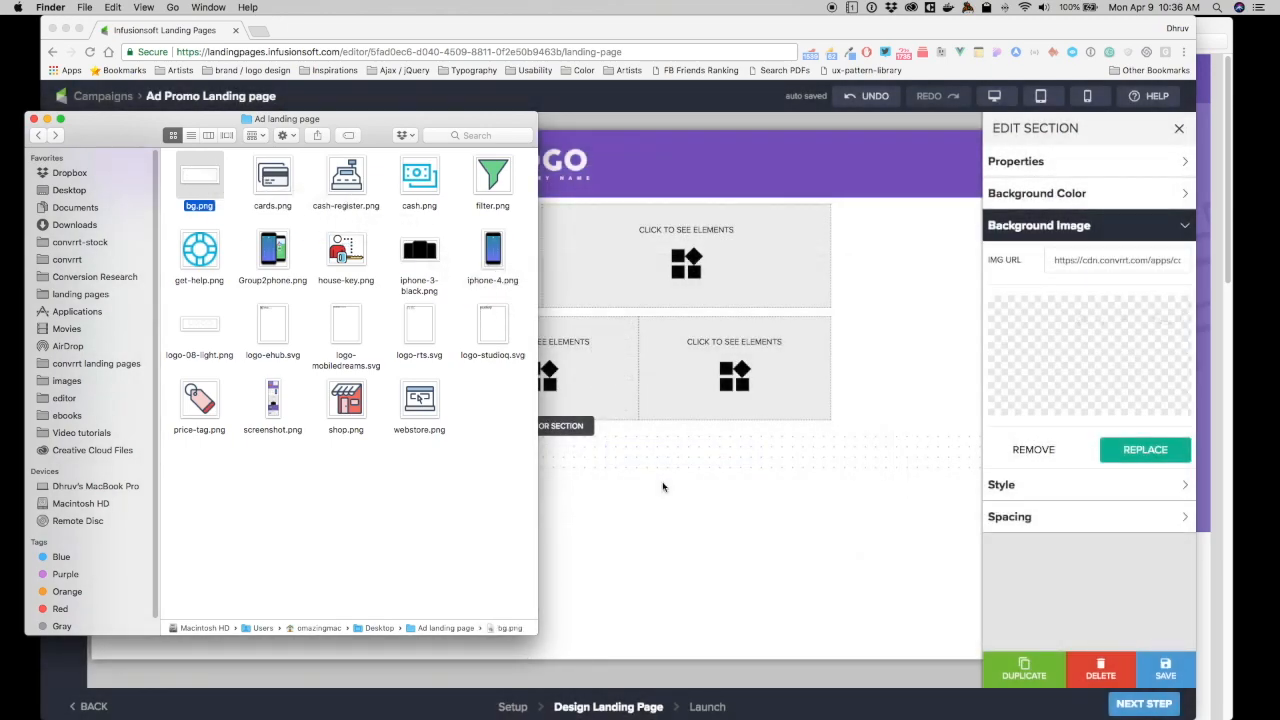
pyautogui.click(659, 511)
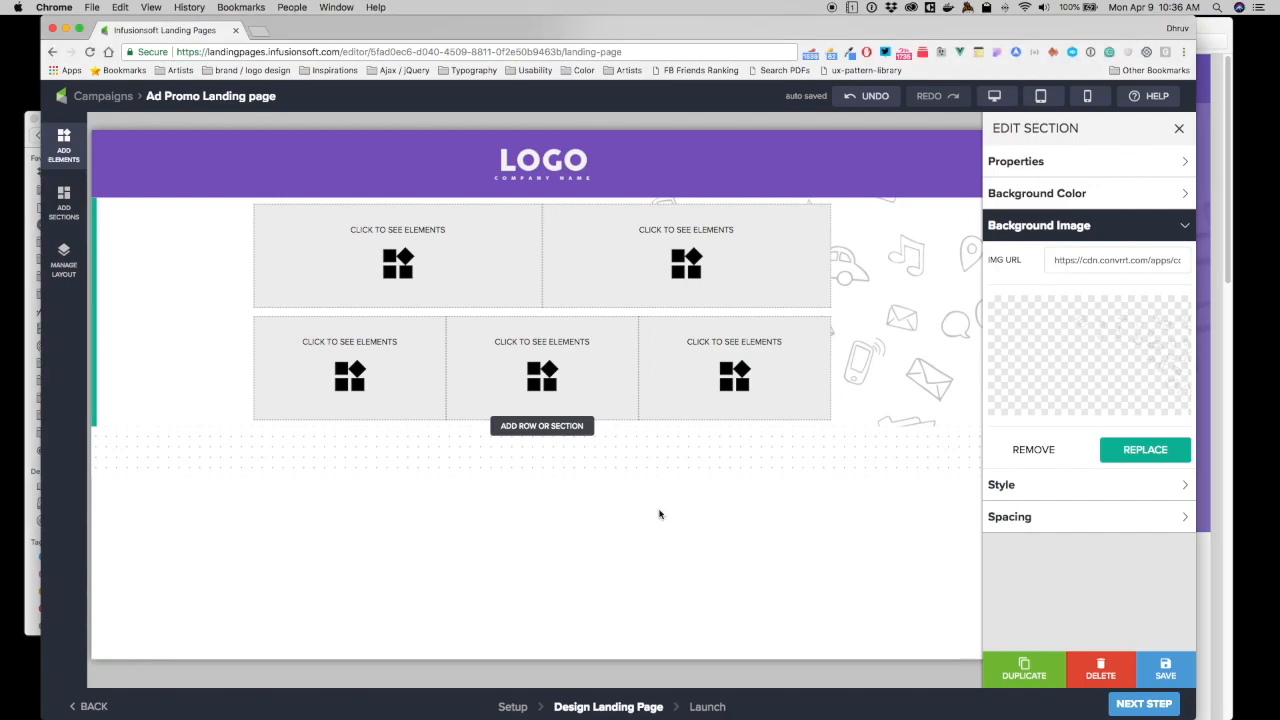
# - Apply the purple swatch as the Intro section's background color and lower its Transparency slider to about four-fifths, comparing with the reference design
pyautogui.click(900, 280)
pyautogui.click(1028, 194)
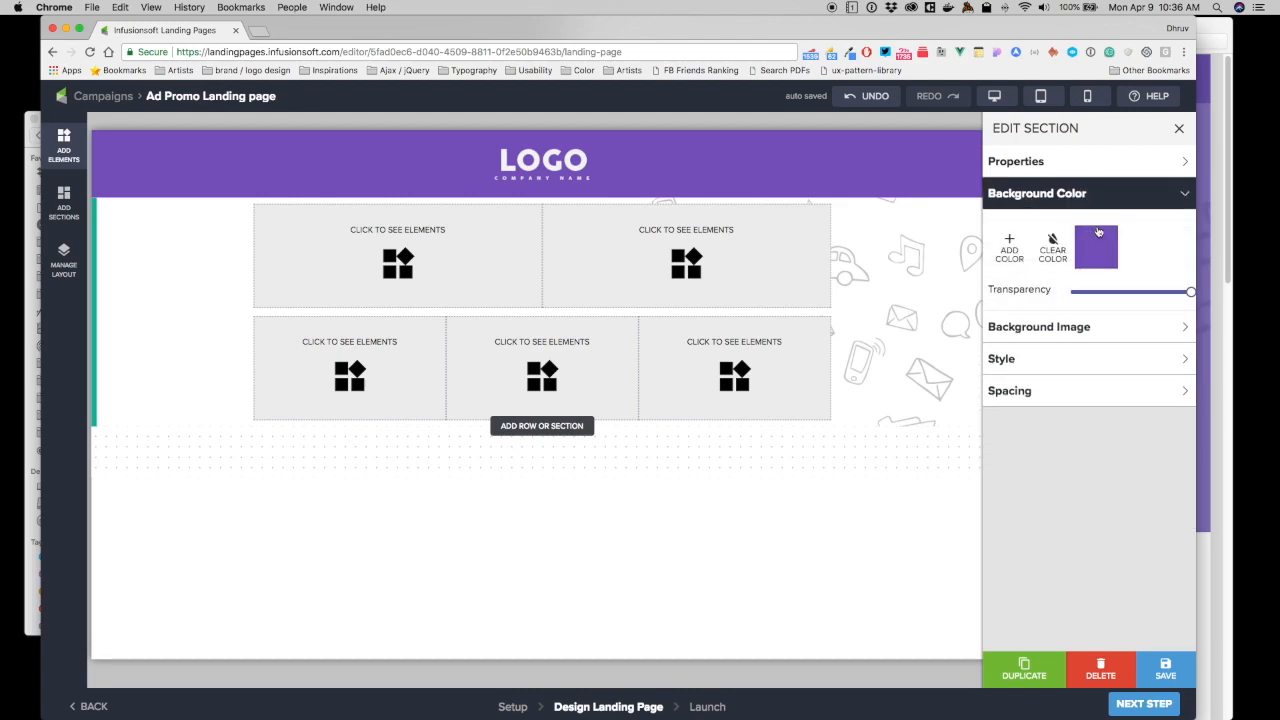
pyautogui.click(1100, 254)
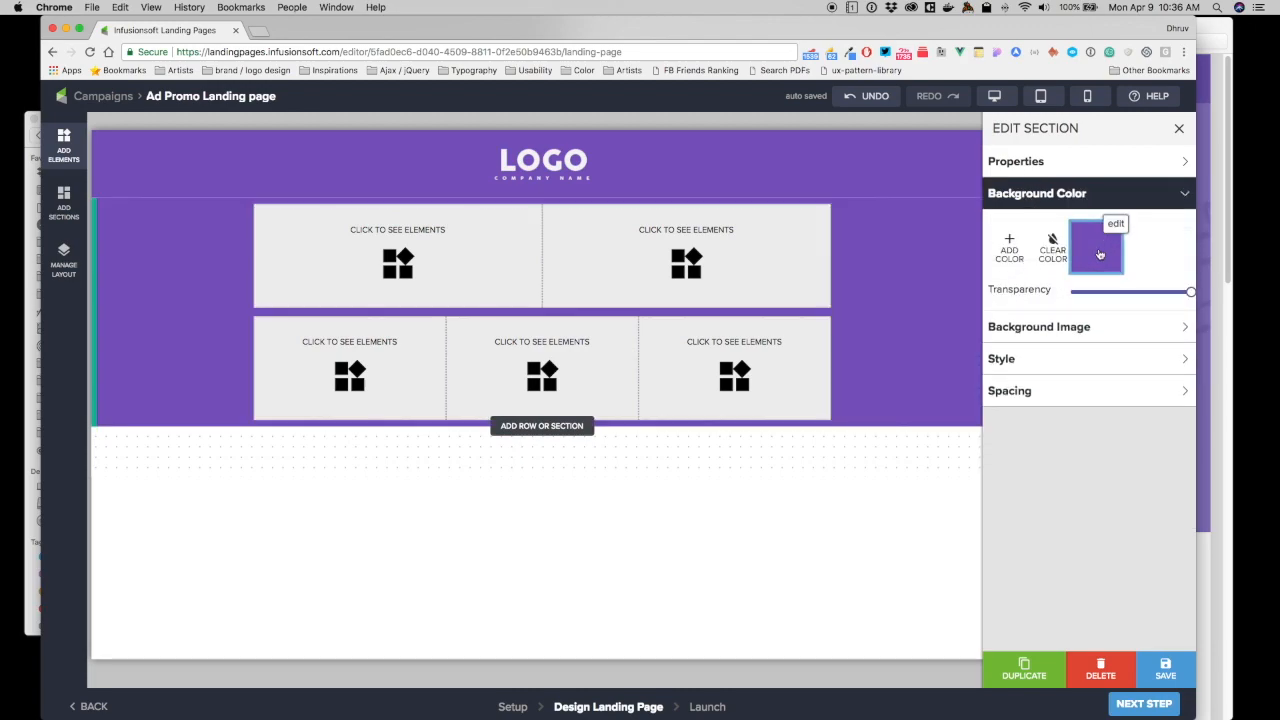
pyautogui.click(1188, 292)
pyautogui.moveTo(1188, 292); pyautogui.dragTo(1167, 292)
pyautogui.press('super+Tab')
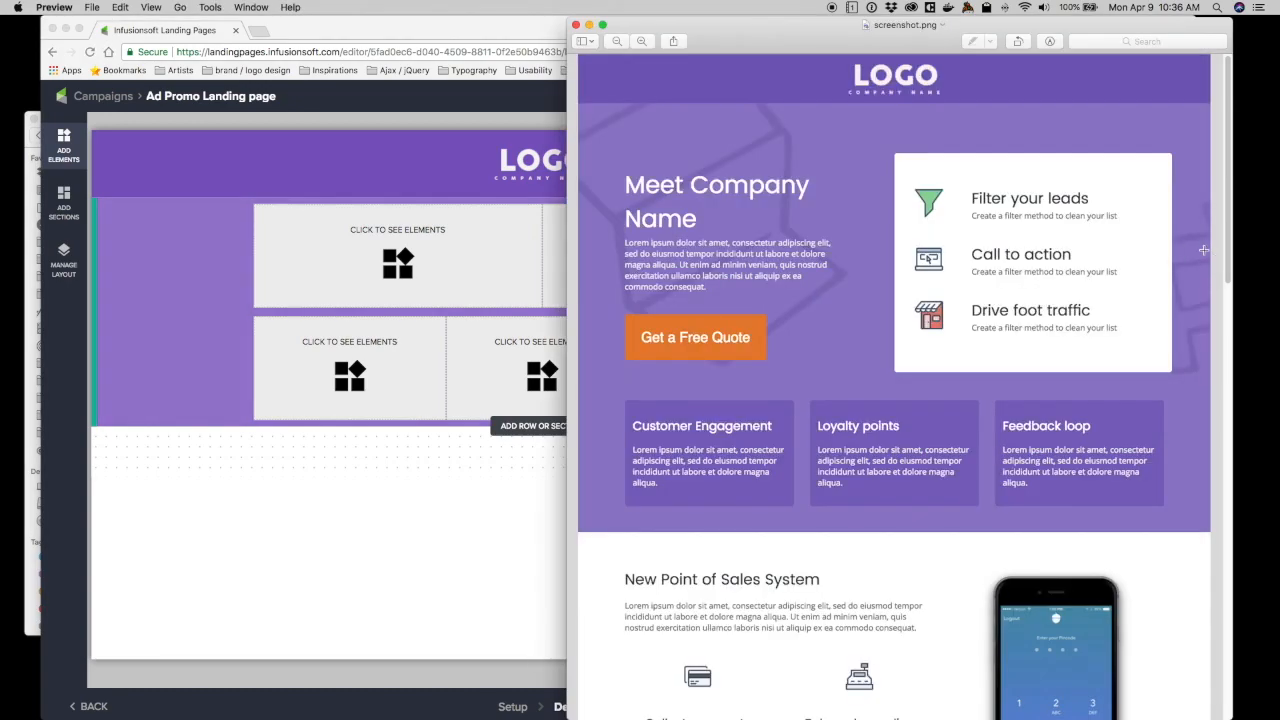
pyautogui.click(166, 303)
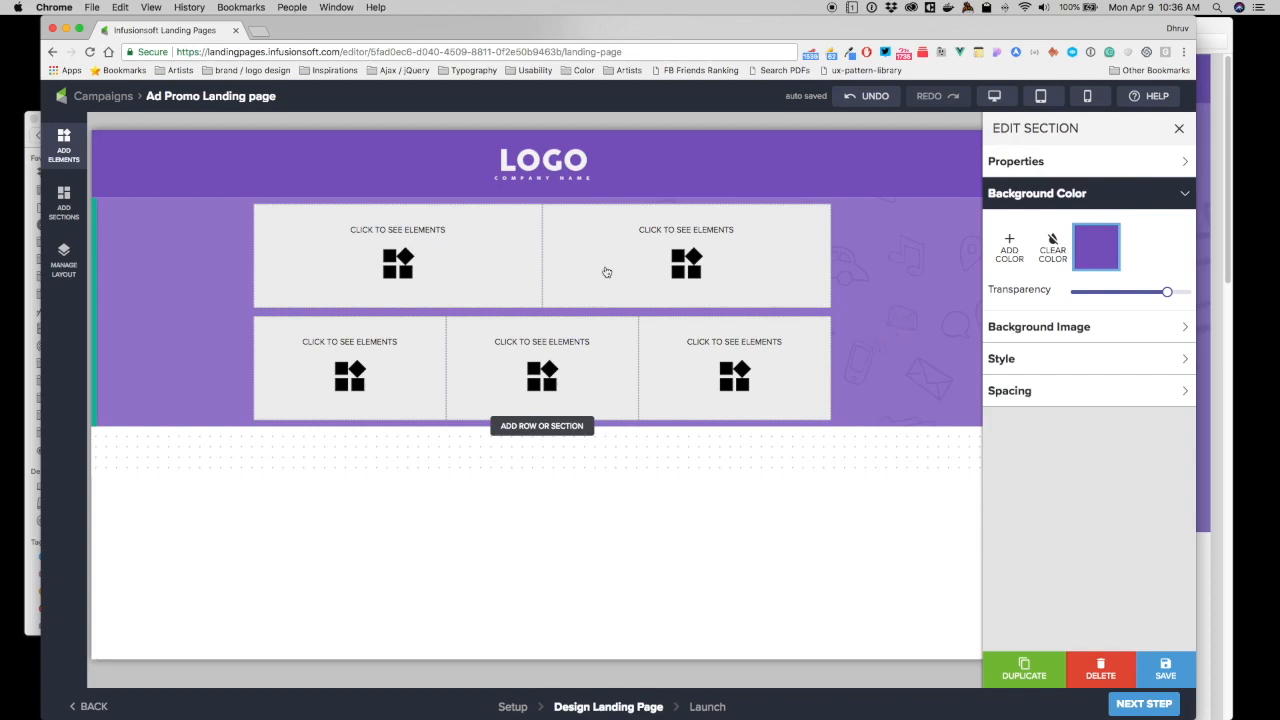
# - Set the Intro section's vertical padding to XL after checking the reference design, and close the section settings
pyautogui.click(1207, 235)
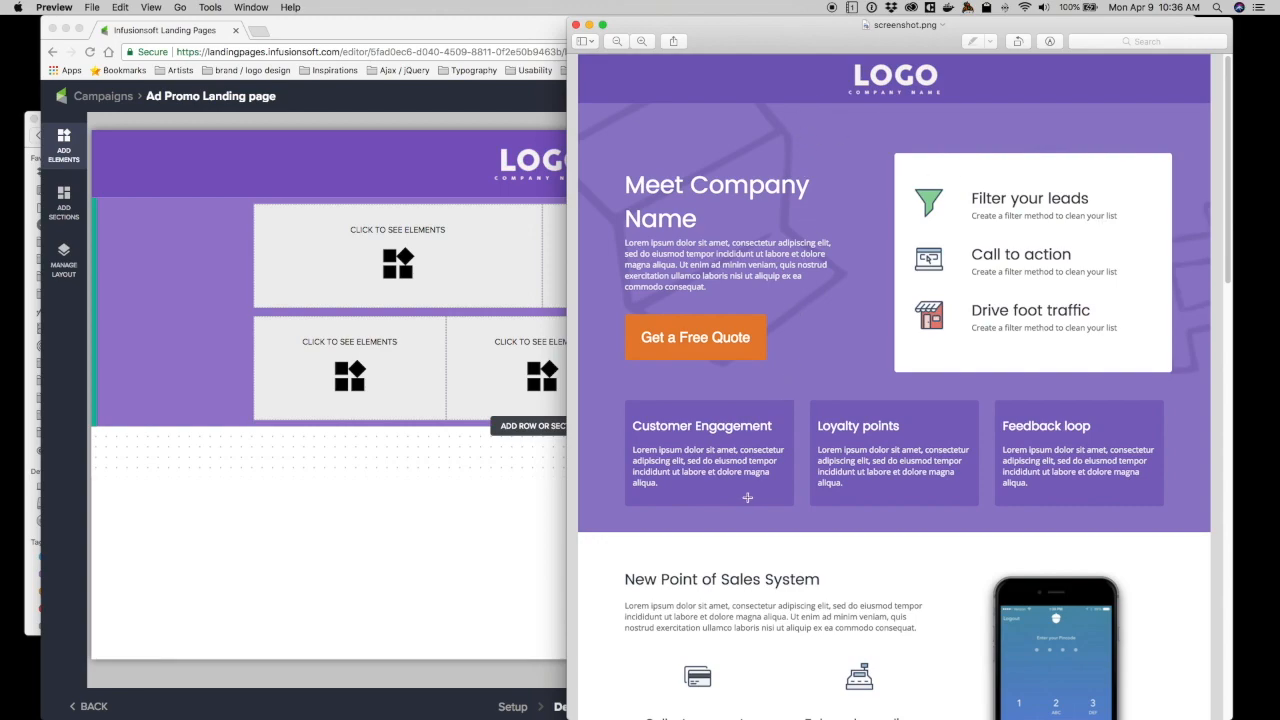
pyautogui.click(159, 302)
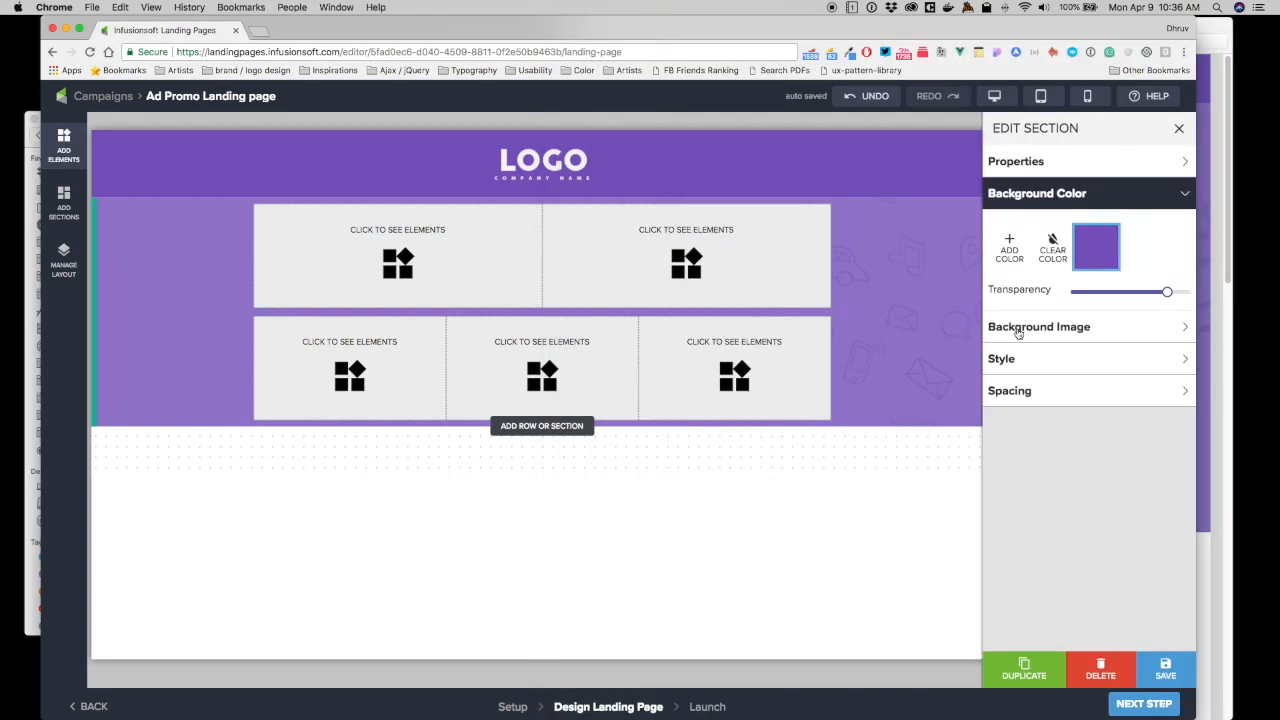
pyautogui.click(1058, 401)
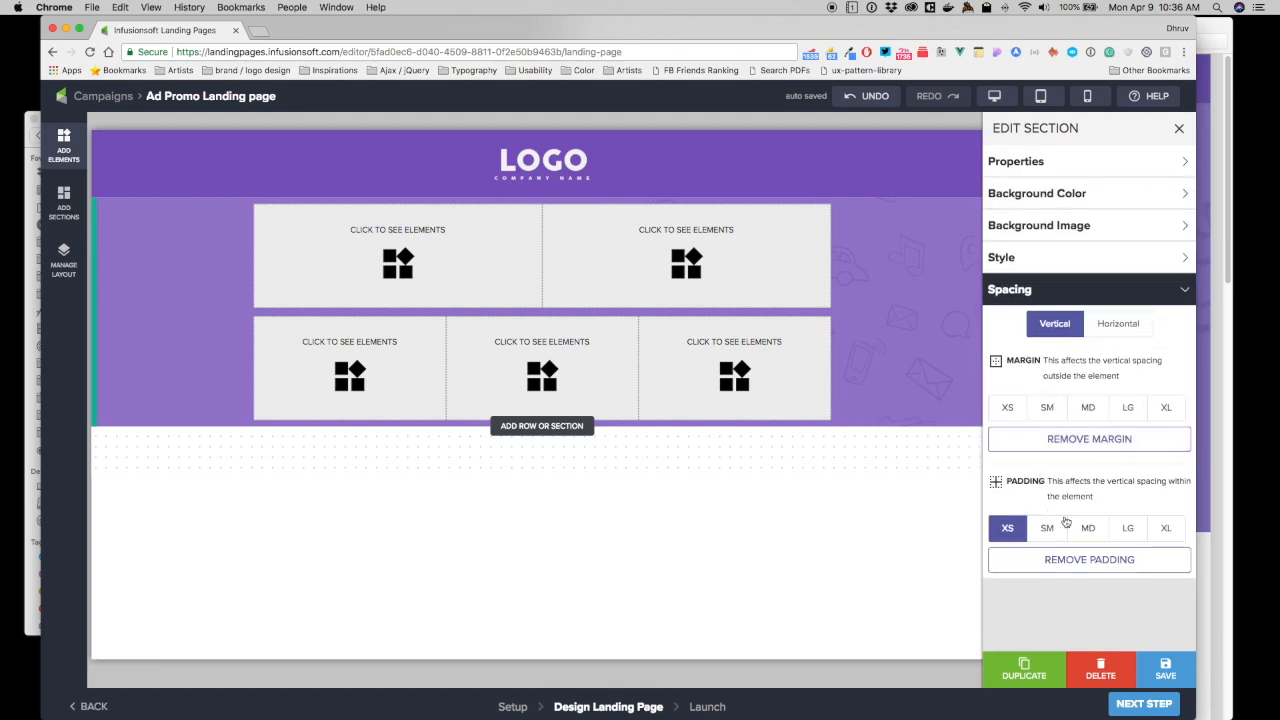
pyautogui.click(1128, 530)
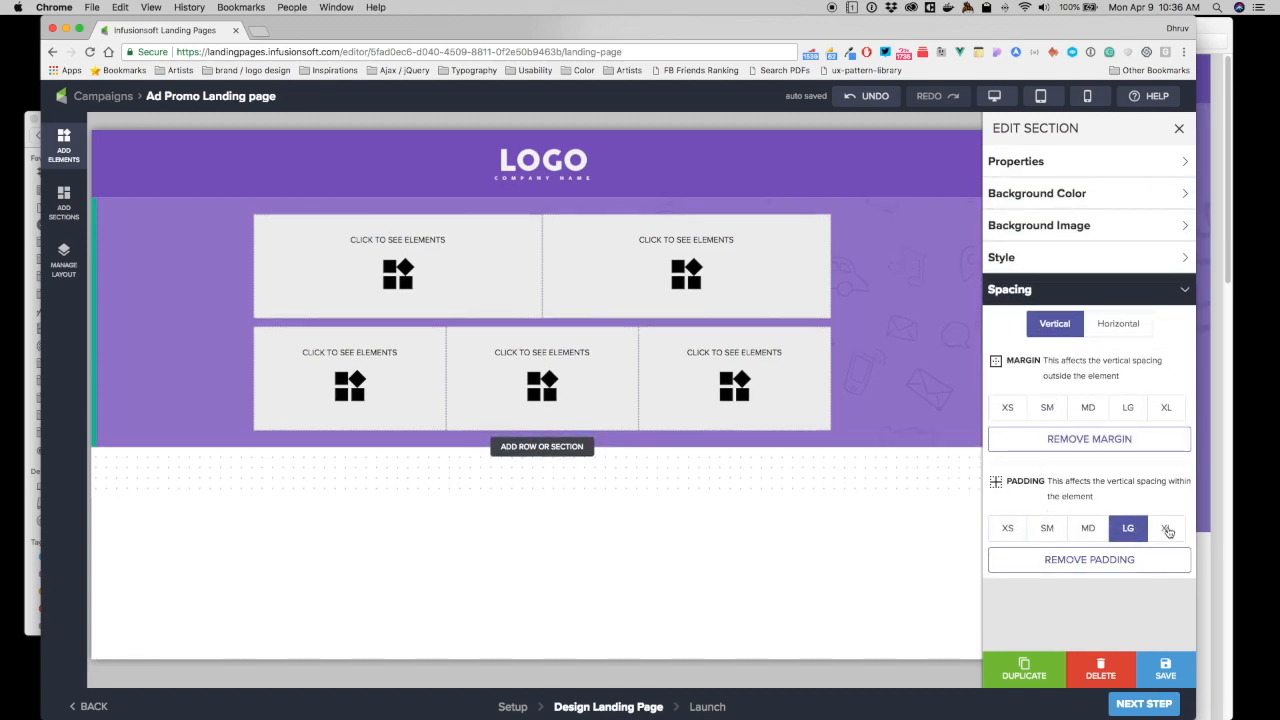
pyautogui.click(1166, 531)
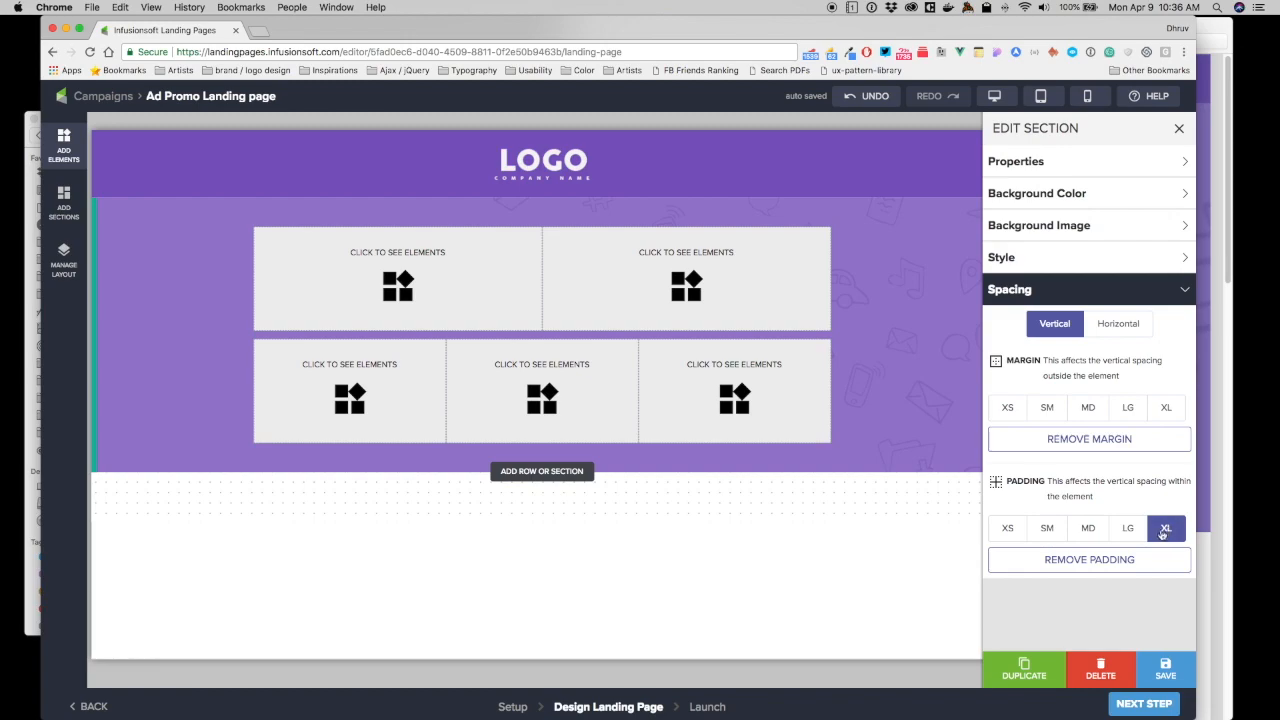
pyautogui.click(1180, 127)
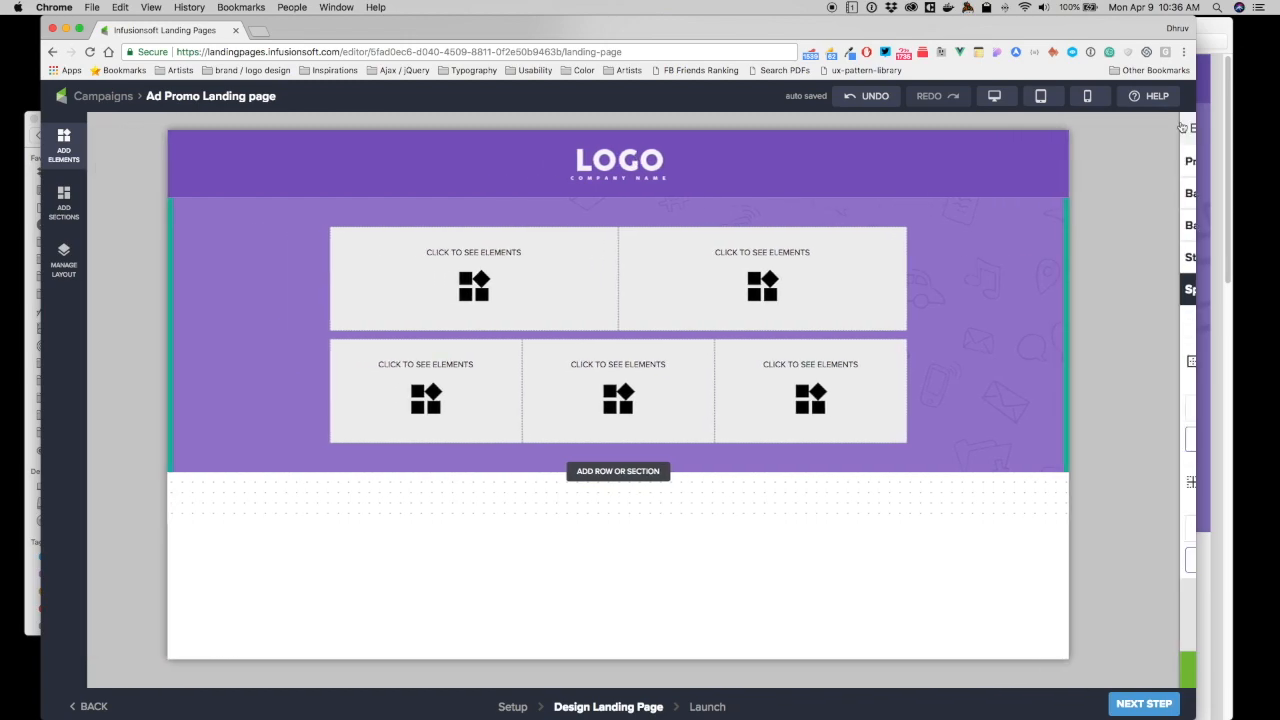
# - Place a text element in the first column of the two-column row and a button directly beneath it
pyautogui.click(476, 275)
pyautogui.moveTo(96, 176); pyautogui.dragTo(605, 281)
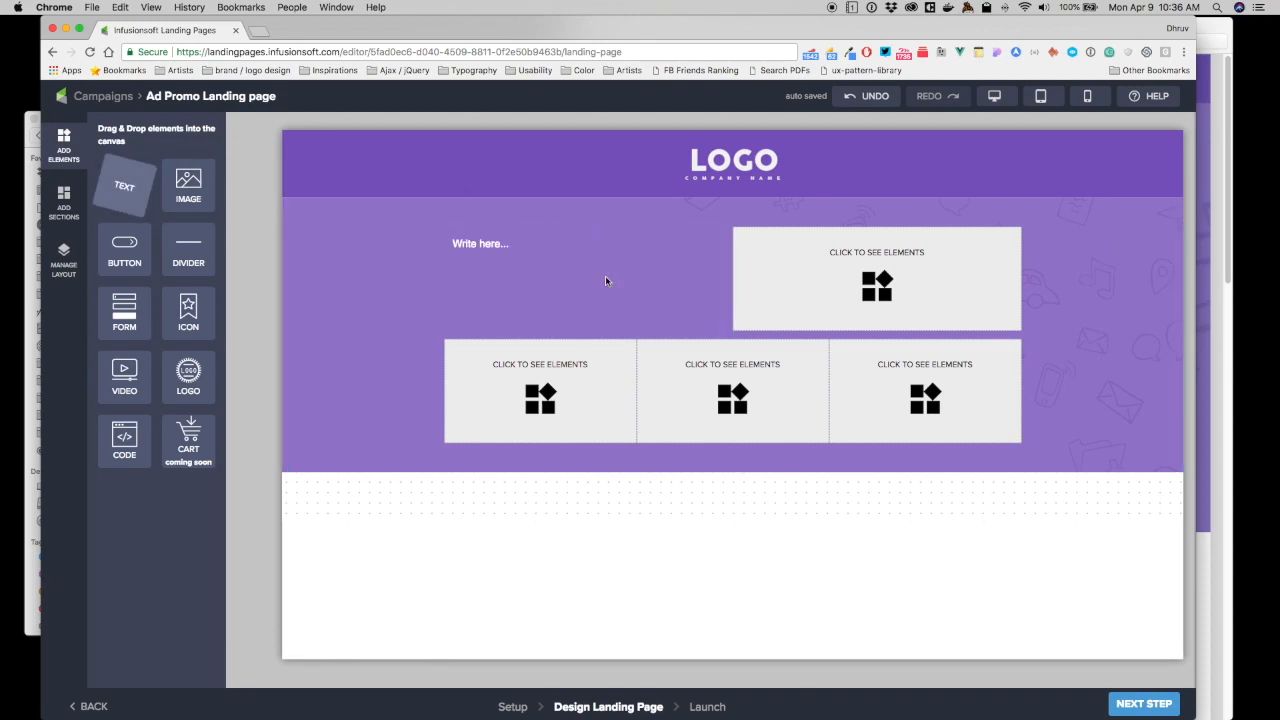
pyautogui.click(1219, 222)
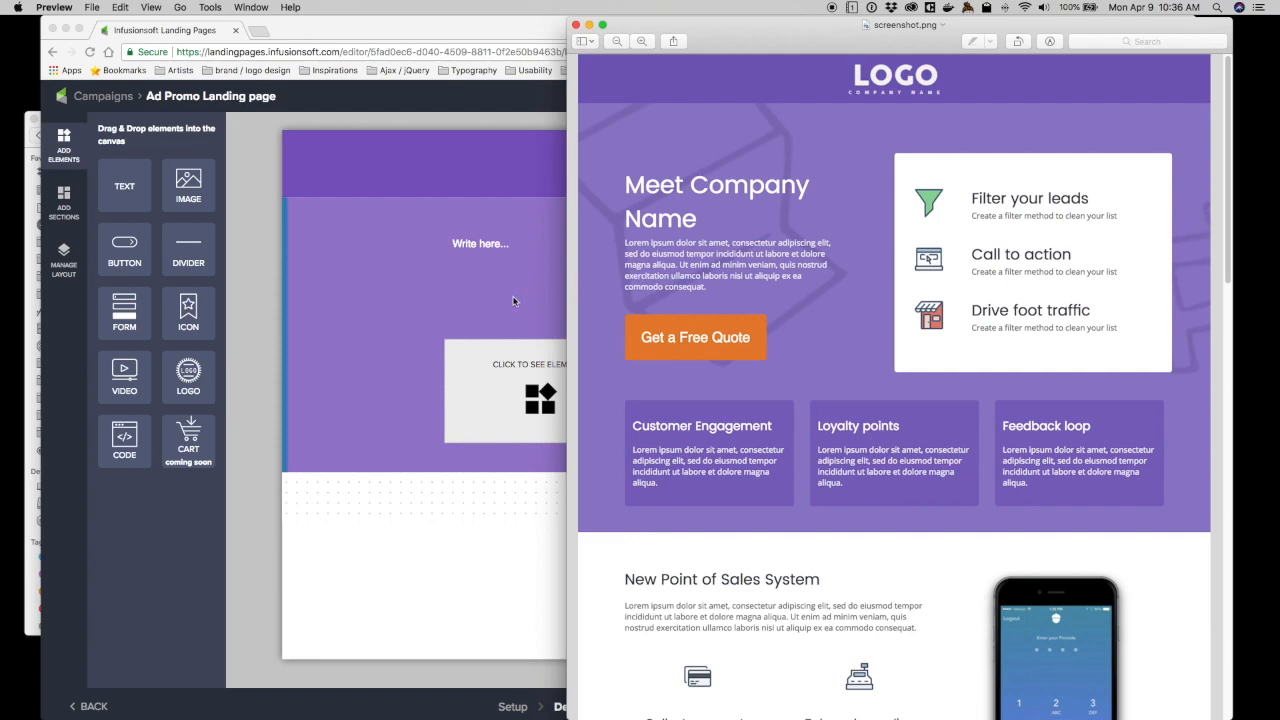
pyautogui.click(475, 315)
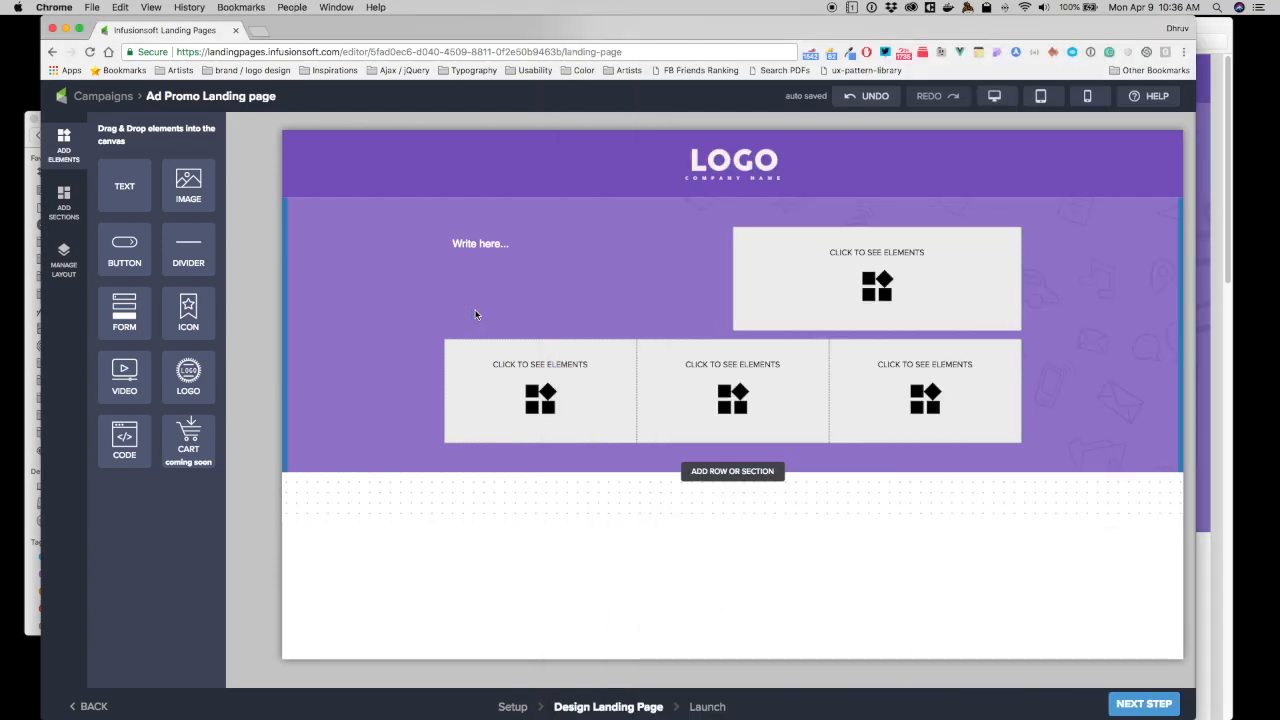
pyautogui.moveTo(124, 245); pyautogui.dragTo(494, 256)
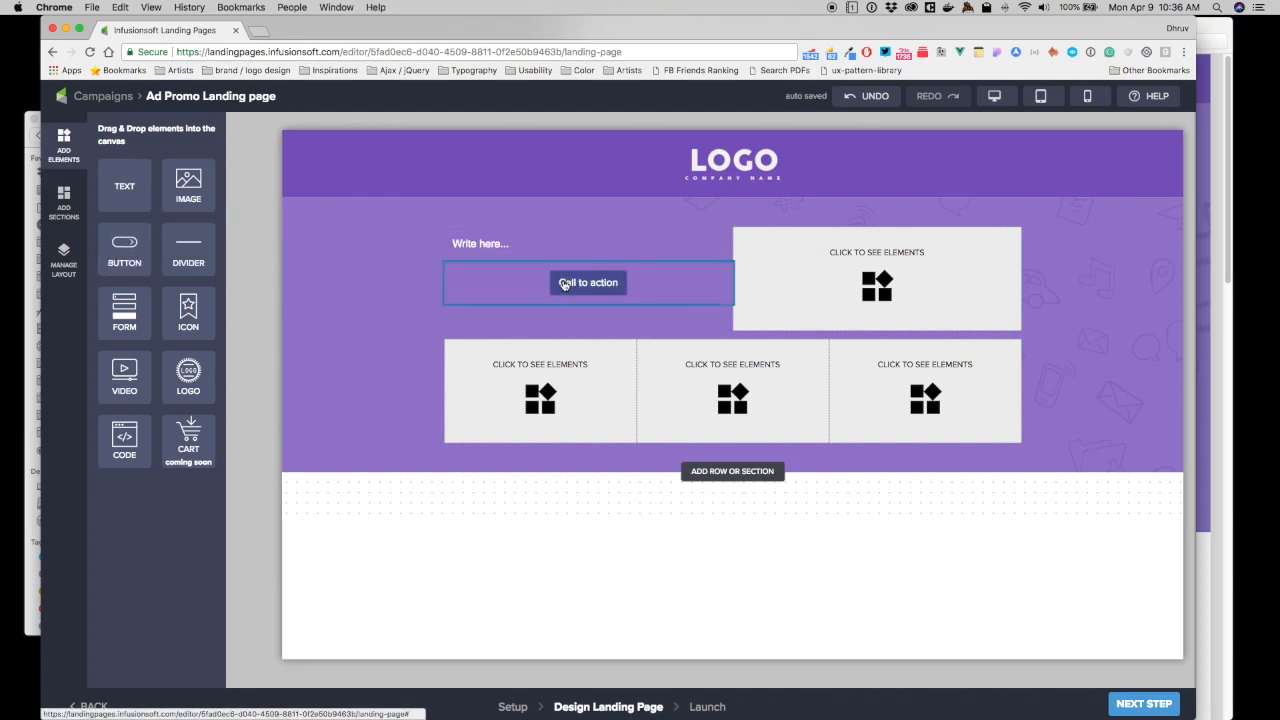
# - Change the call-to-action button's label to "Get a Free Quote"
pyautogui.click(617, 287)
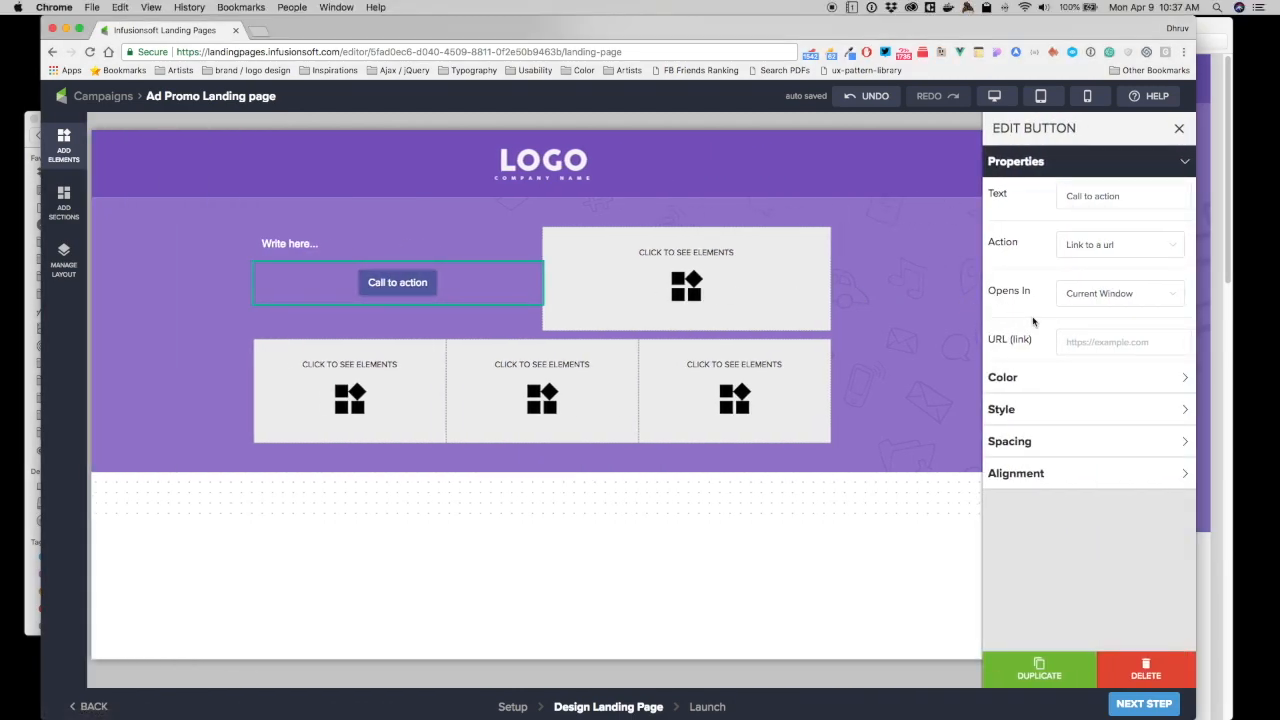
pyautogui.tripleClick(1100, 195)
pyautogui.write('Ge')
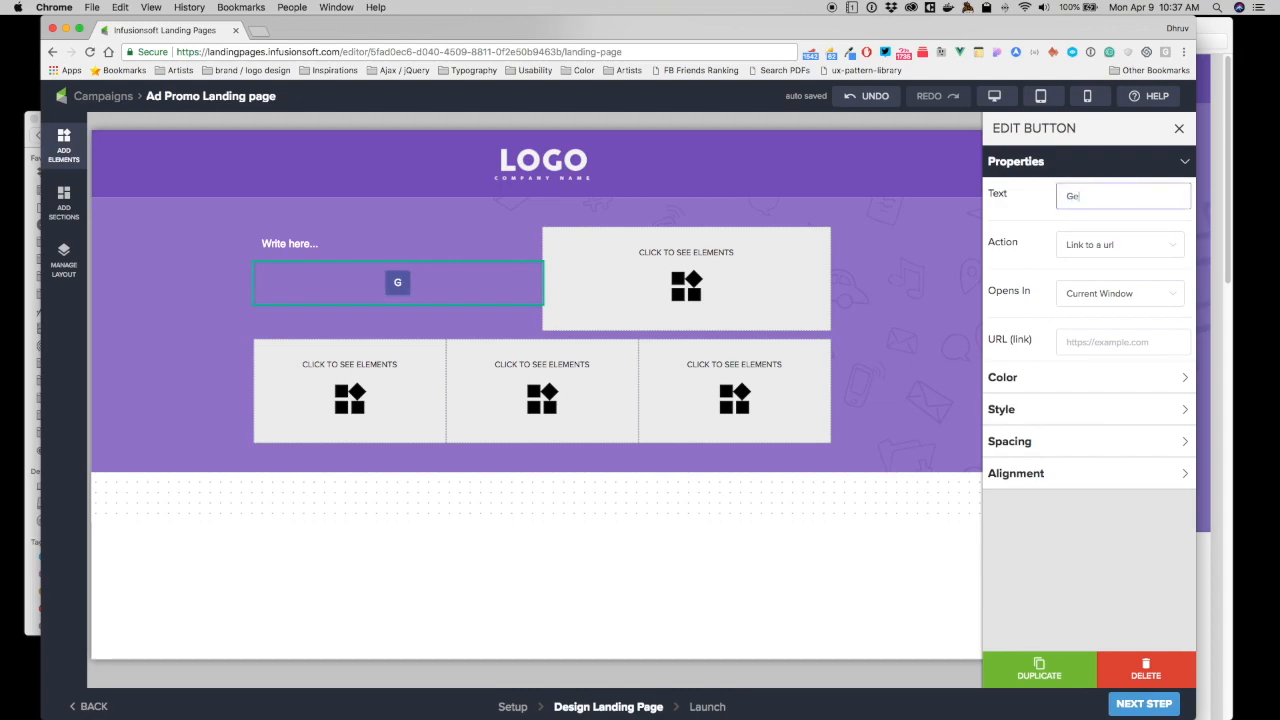
pyautogui.write('t a Free Quote')
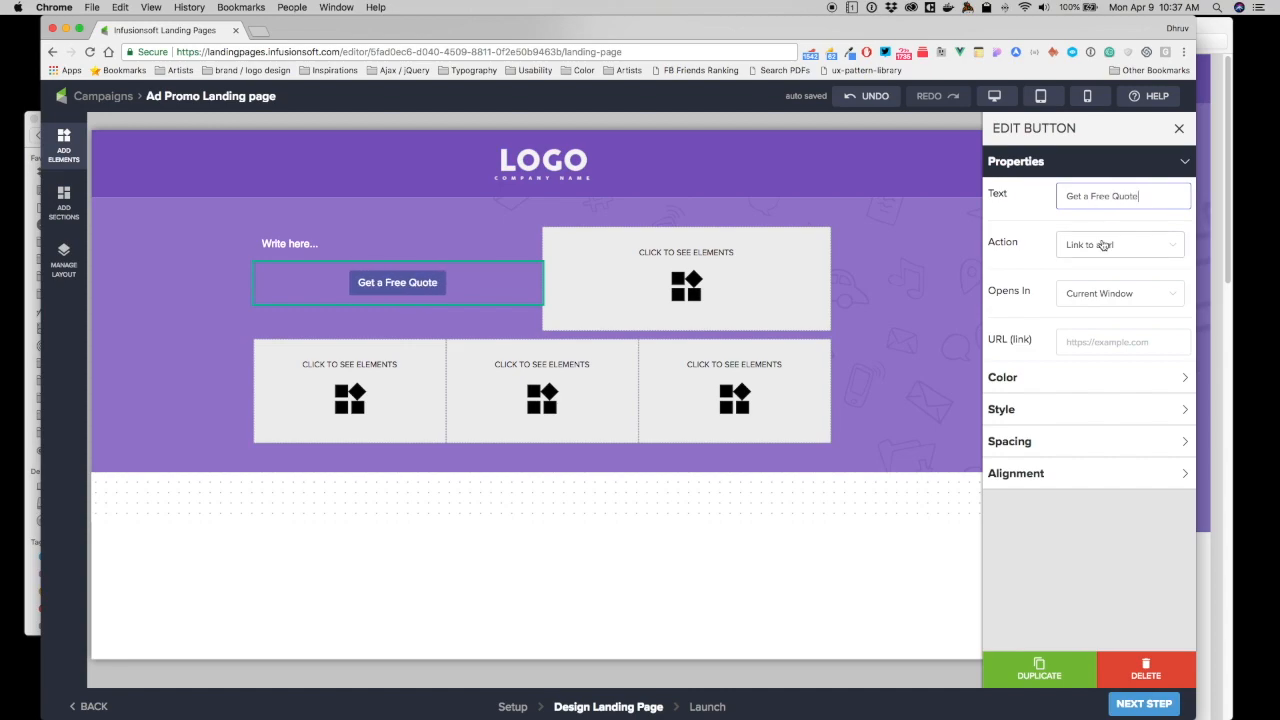
# - Add a new orange button color from the copied color code and save it
pyautogui.click(1063, 383)
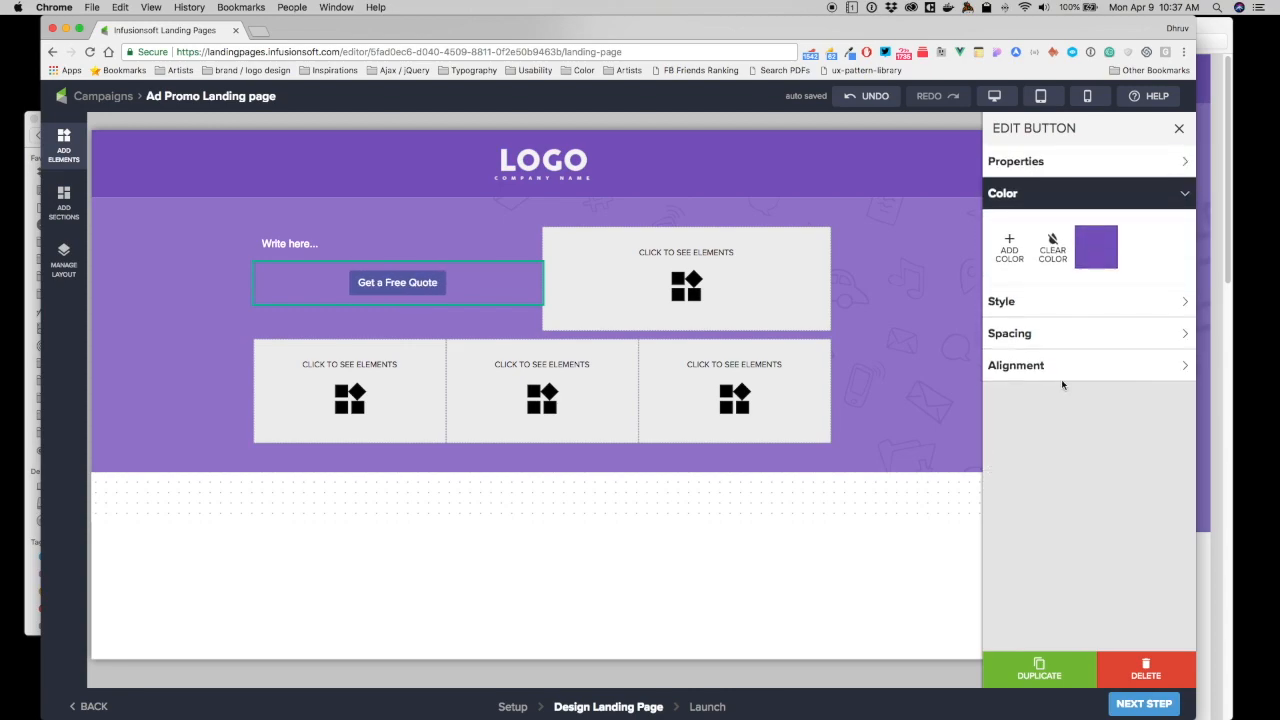
pyautogui.click(1005, 246)
pyautogui.click(1135, 370)
pyautogui.doubleClick(1143, 369)
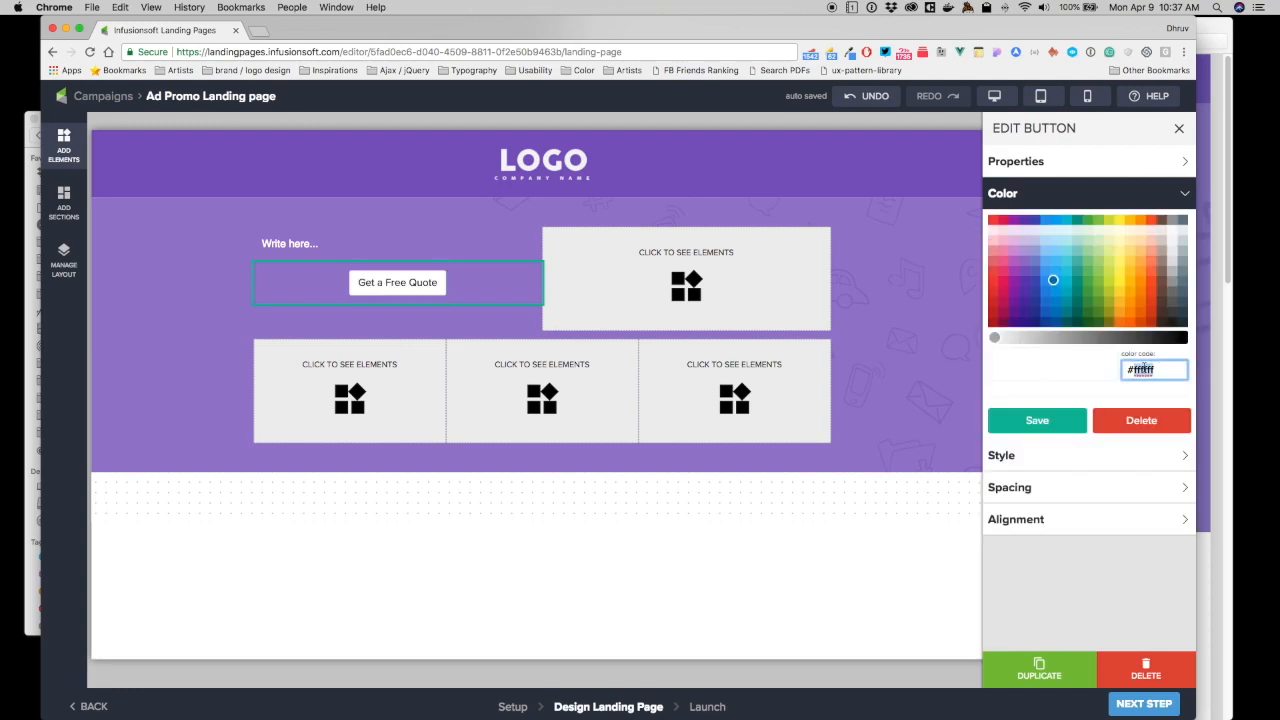
pyautogui.hotkey('ctrl', 'v')
pyautogui.click(1063, 418)
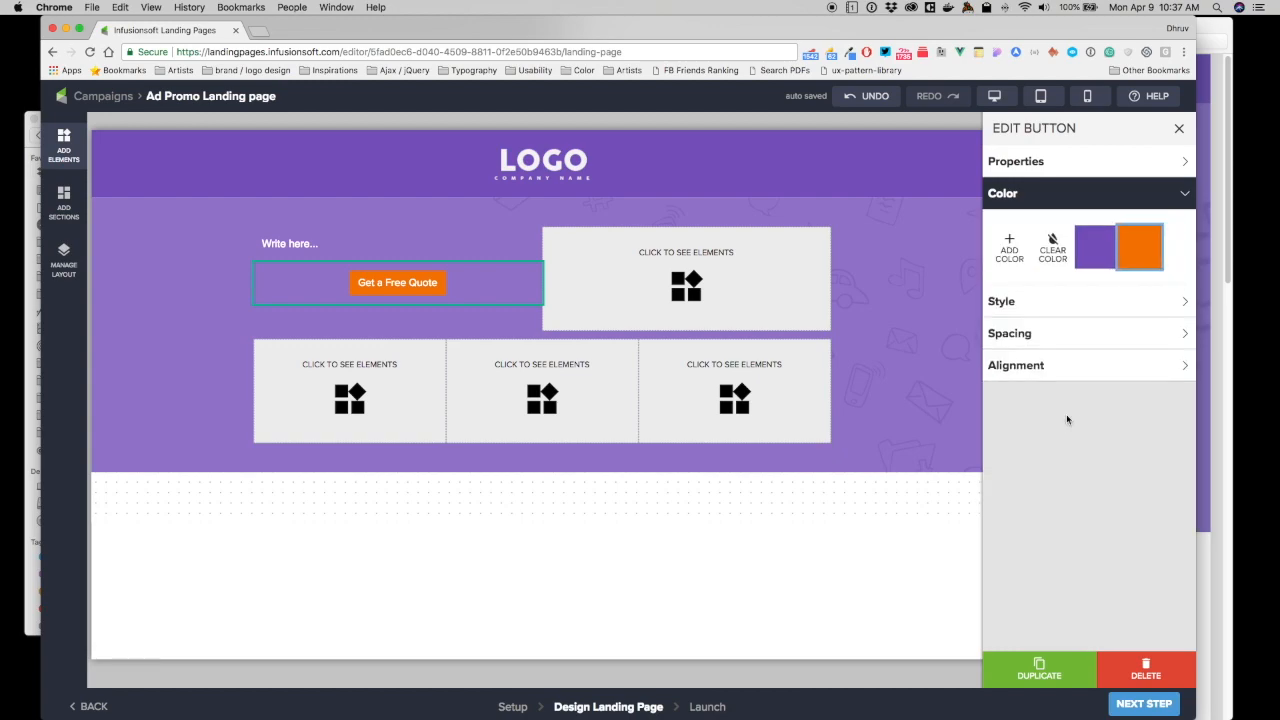
# - Left-align the Get a Free Quote button and set its size to XL, checking it against the reference screenshot
pyautogui.click(1029, 365)
pyautogui.click(1096, 327)
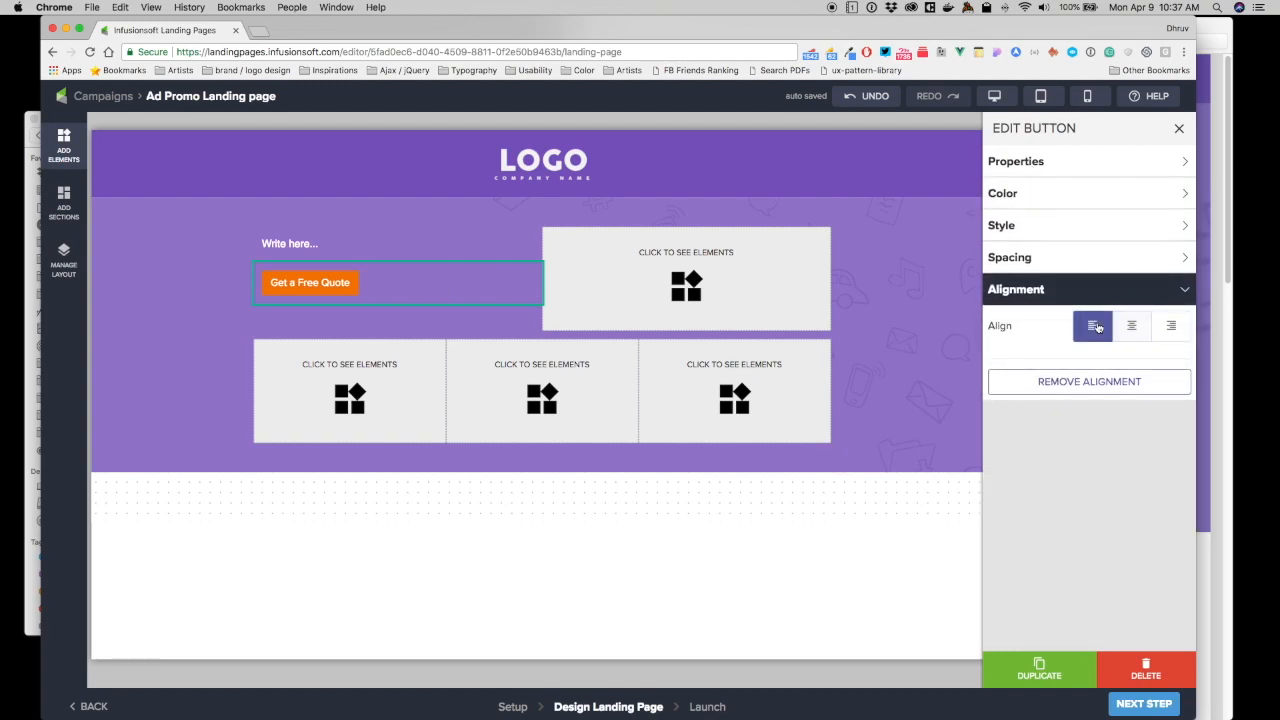
pyautogui.click(1075, 230)
pyautogui.click(1170, 356)
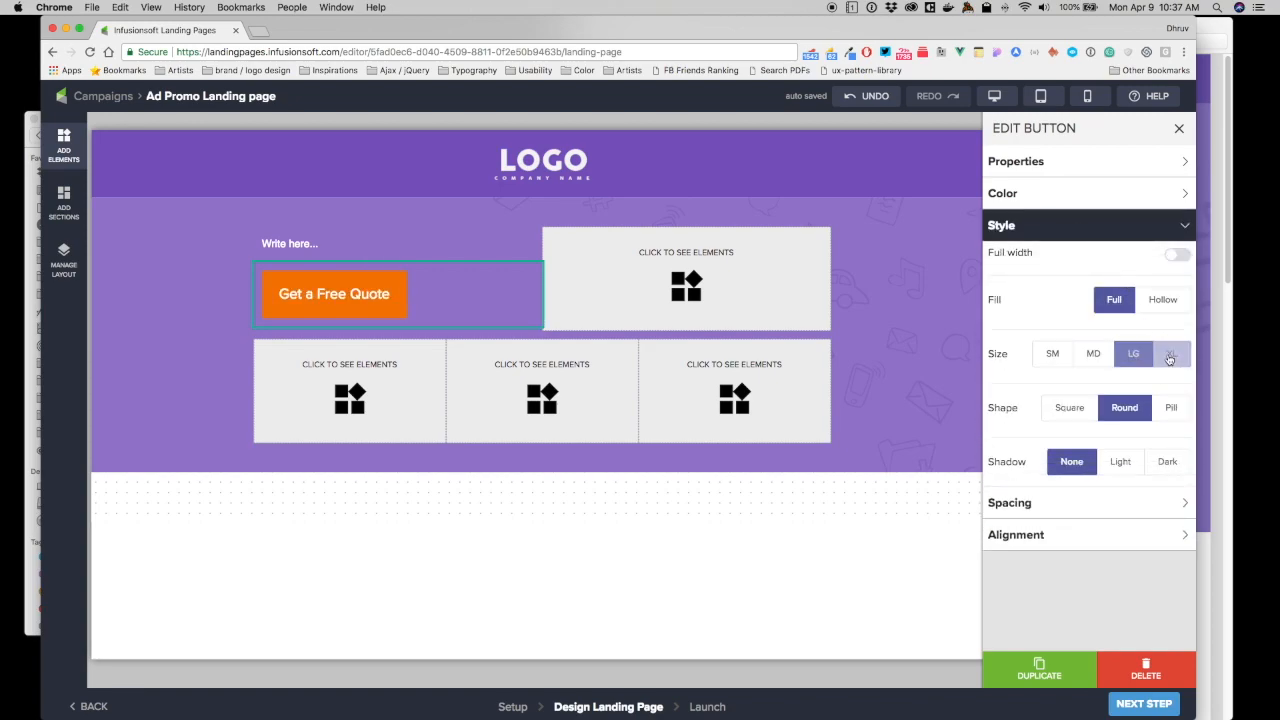
pyautogui.click(1214, 299)
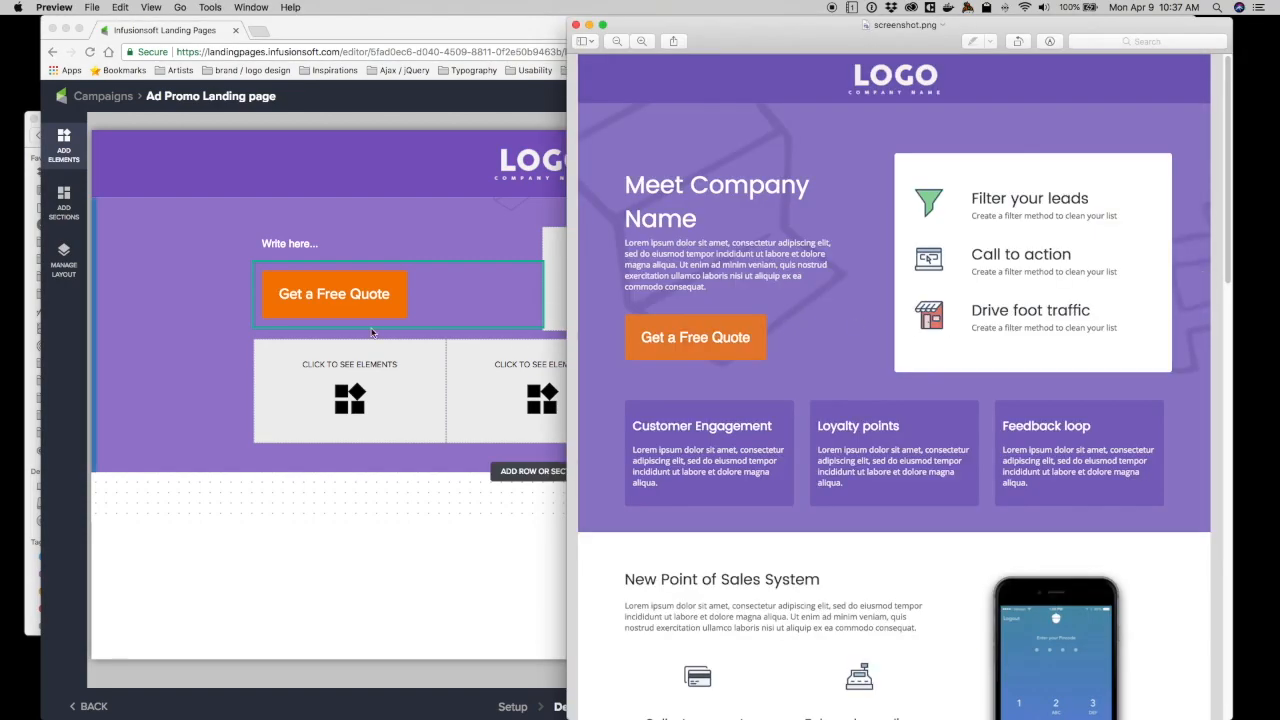
# - Search the web for "lorem ipsum" in a new browser tab and open the lipsum.com site
pyautogui.click(454, 277)
pyautogui.click(300, 246)
pyautogui.click(1204, 192)
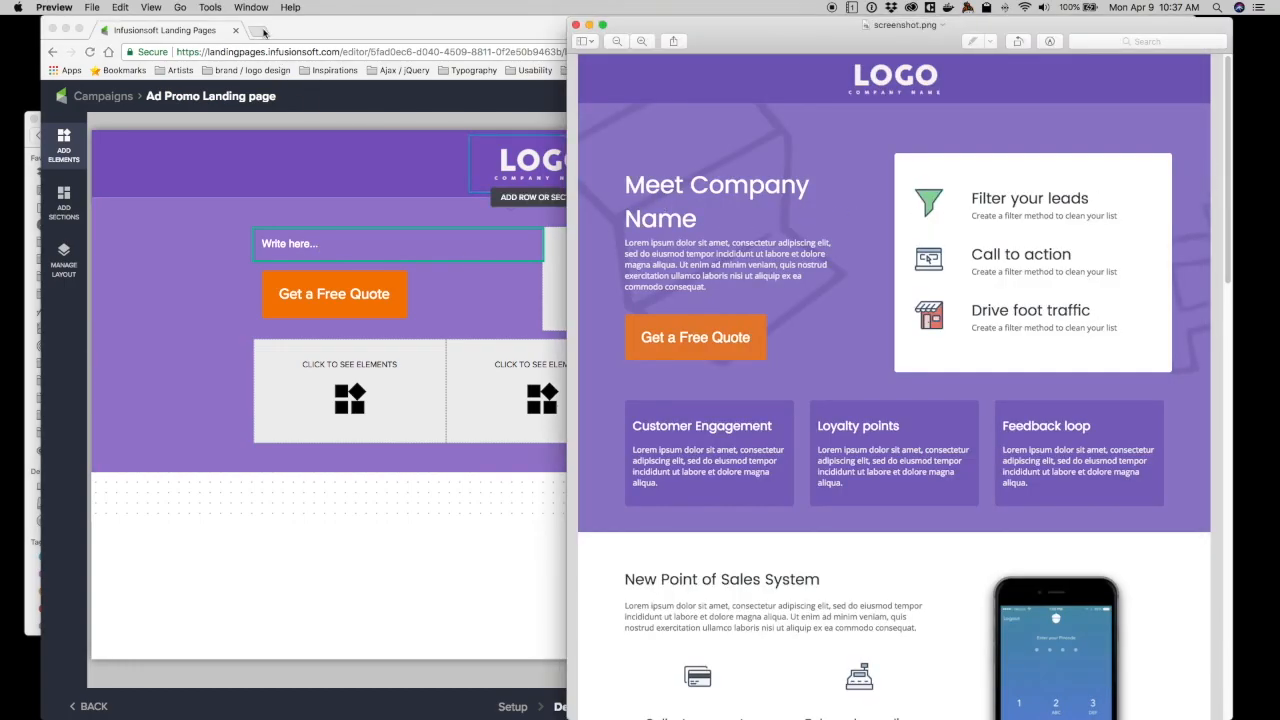
pyautogui.click(262, 32)
pyautogui.write('lorem')
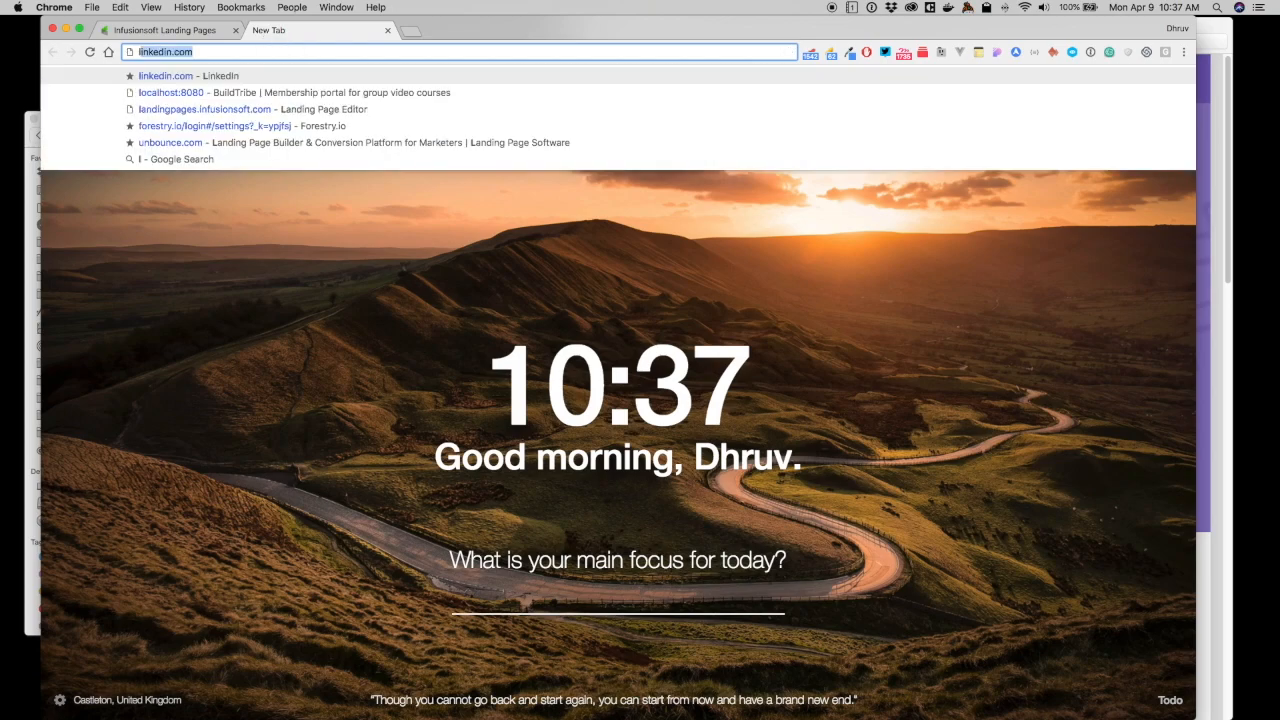
pyautogui.write(' iu')
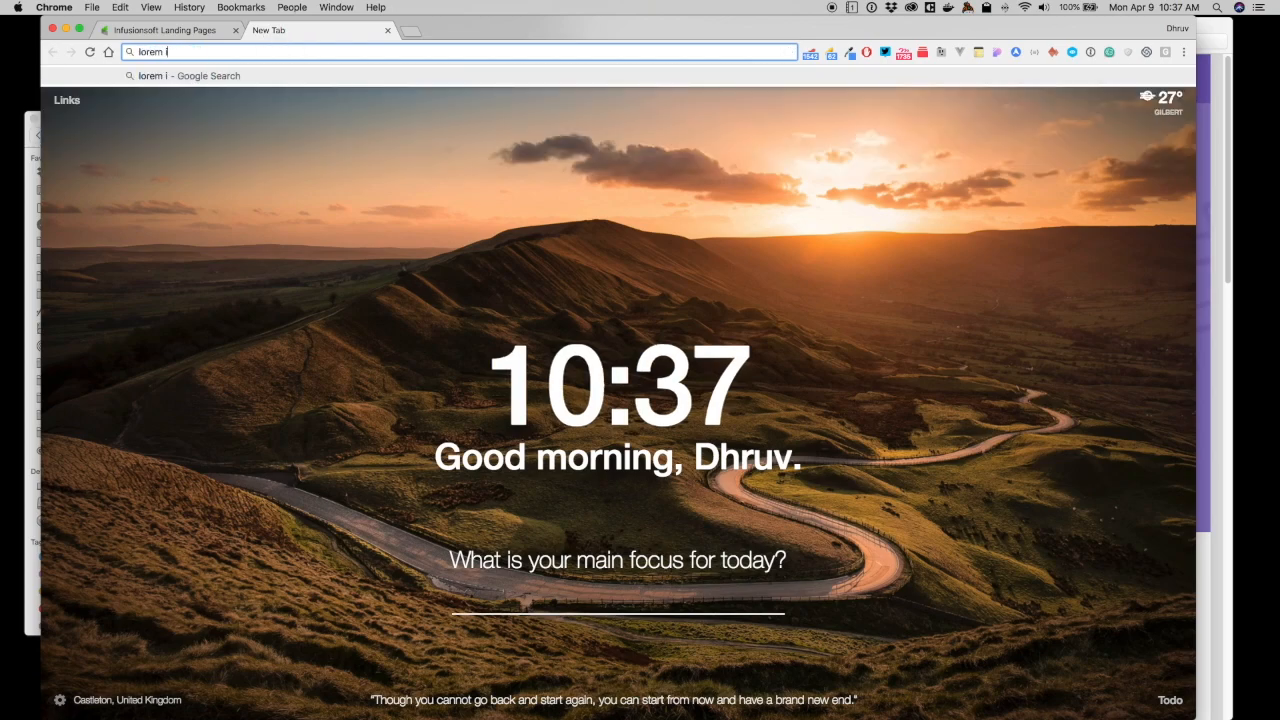
pyautogui.press('BackSpace')
pyautogui.write('psum')
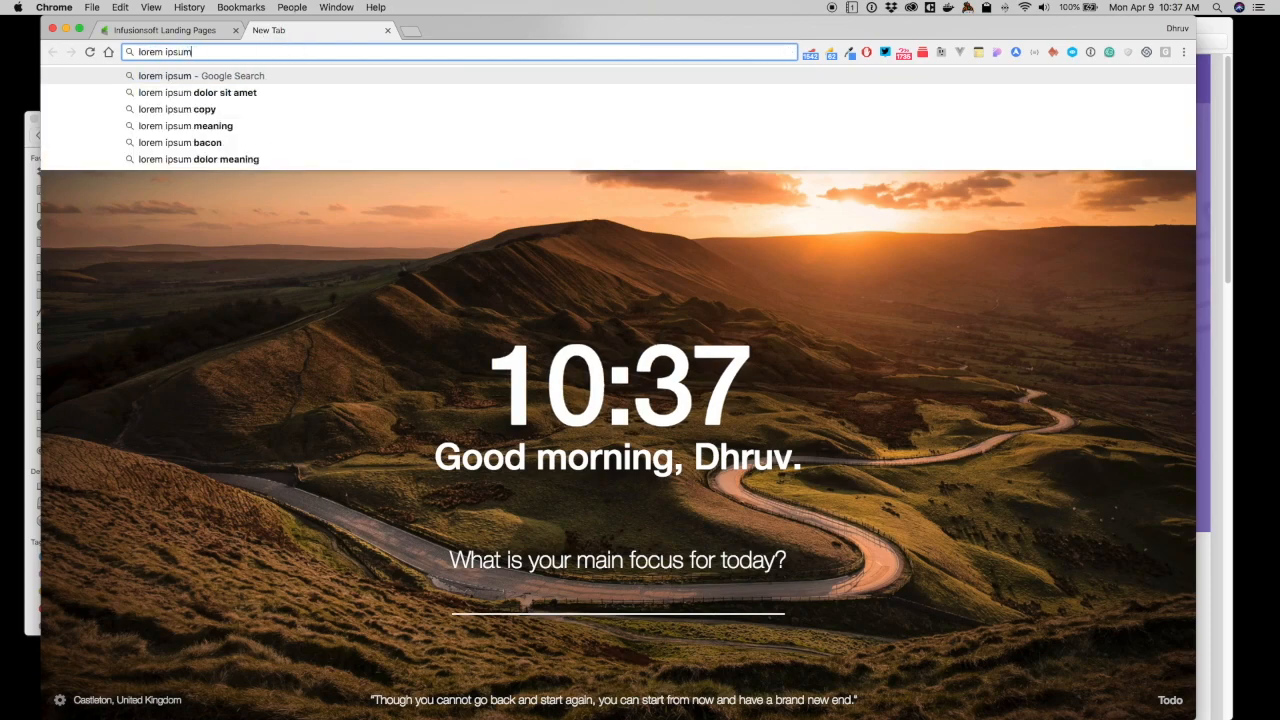
pyautogui.press('Return')
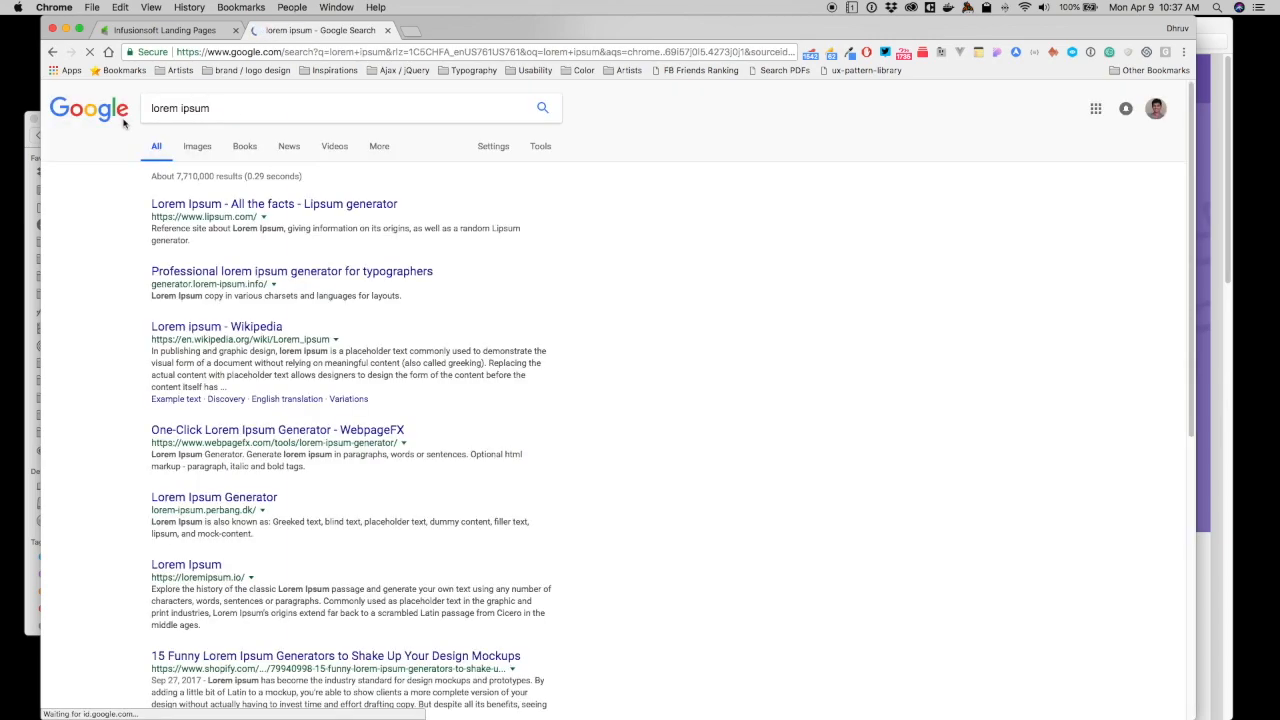
pyautogui.click(297, 207)
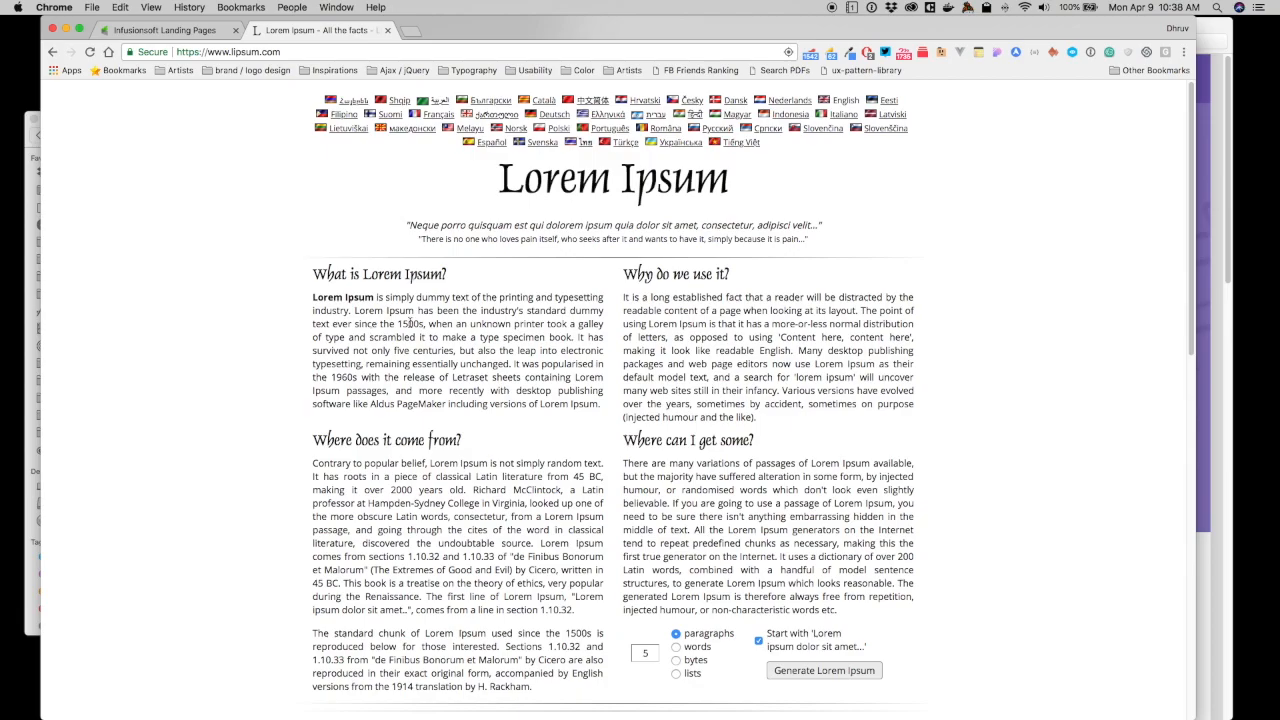
# - Copy the standard Lorem Ipsum passage from "Lorem ipsum dolor sit amet" through "commodo consequat."
pyautogui.scroll(-10, 405, 487)
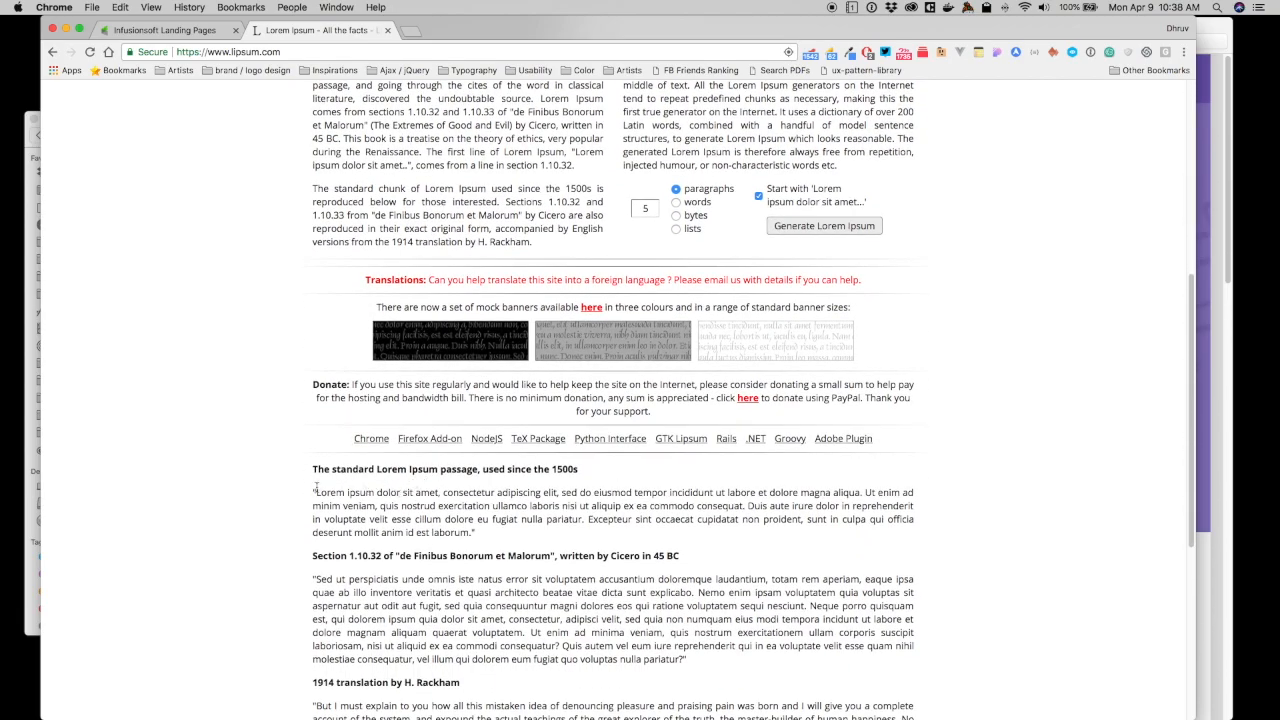
pyautogui.moveTo(315, 491); pyautogui.dragTo(749, 505)
pyautogui.press('super+c')
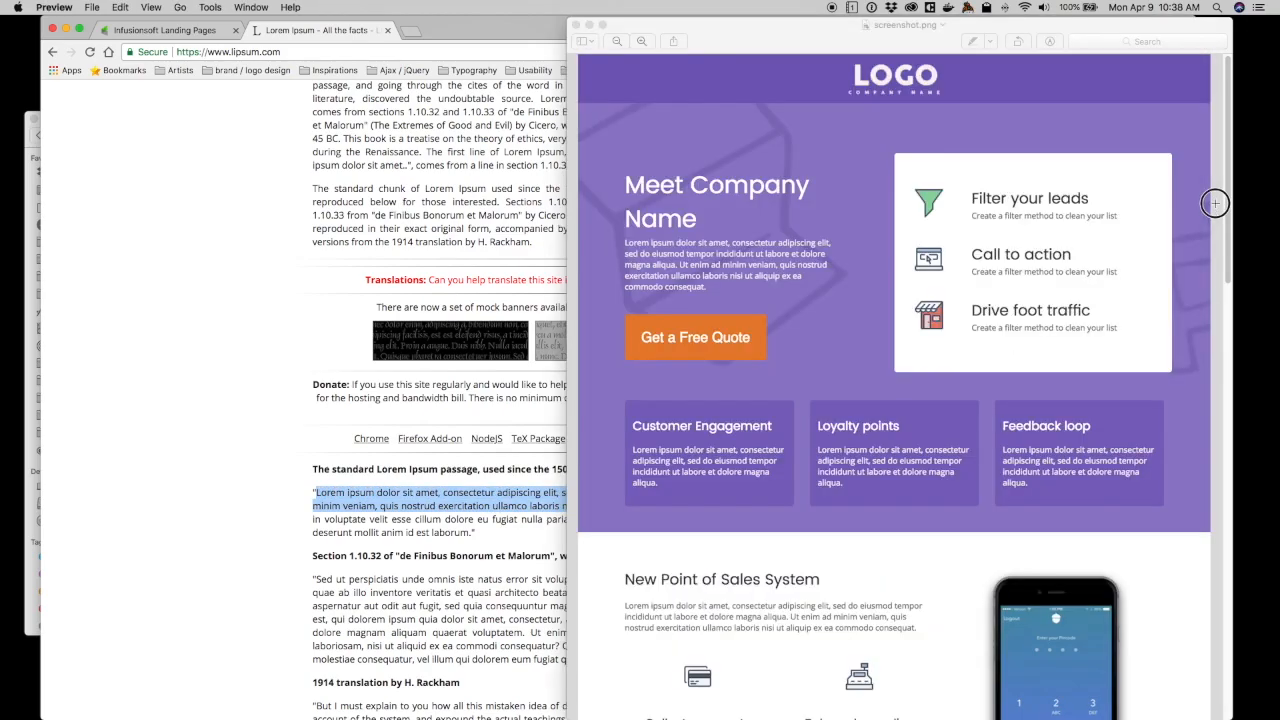
# - Replace the Intro text placeholder with "Meet Company Name" as in the reference screenshot and apply the Title font style
pyautogui.click(1214, 204)
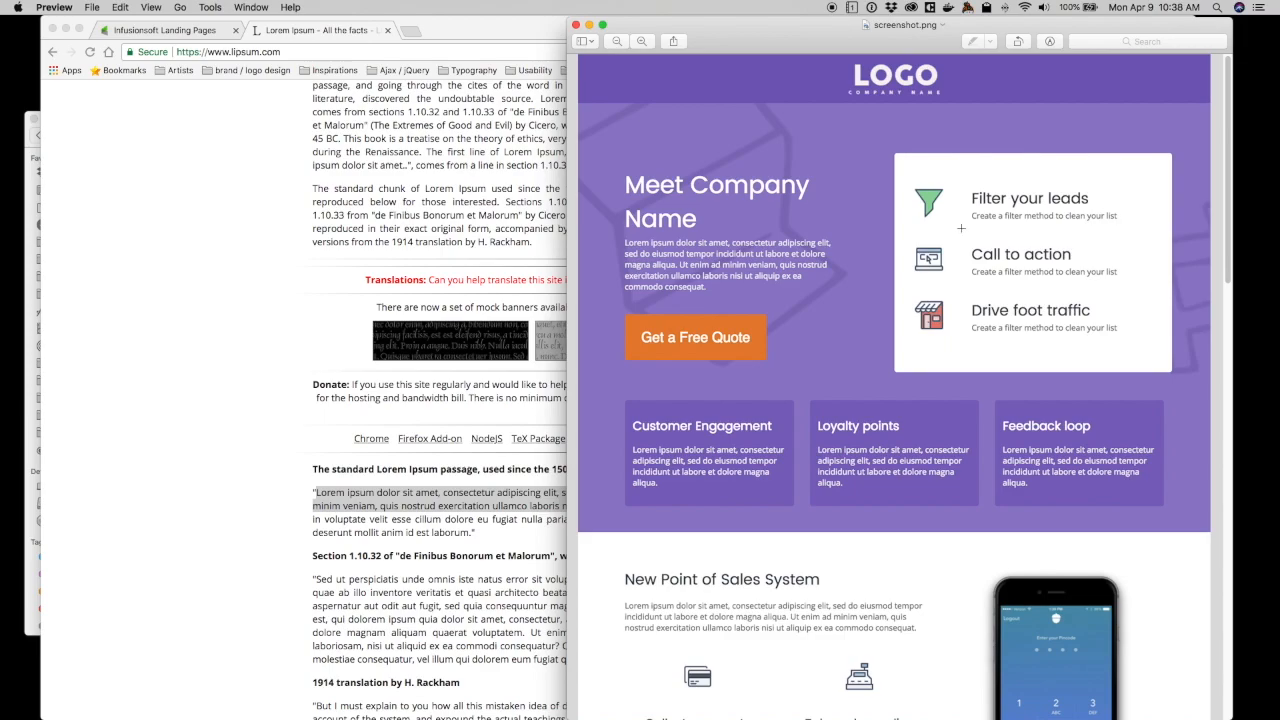
pyautogui.click(159, 34)
pyautogui.click(159, 31)
pyautogui.doubleClick(295, 249)
pyautogui.write('Meet Company Name')
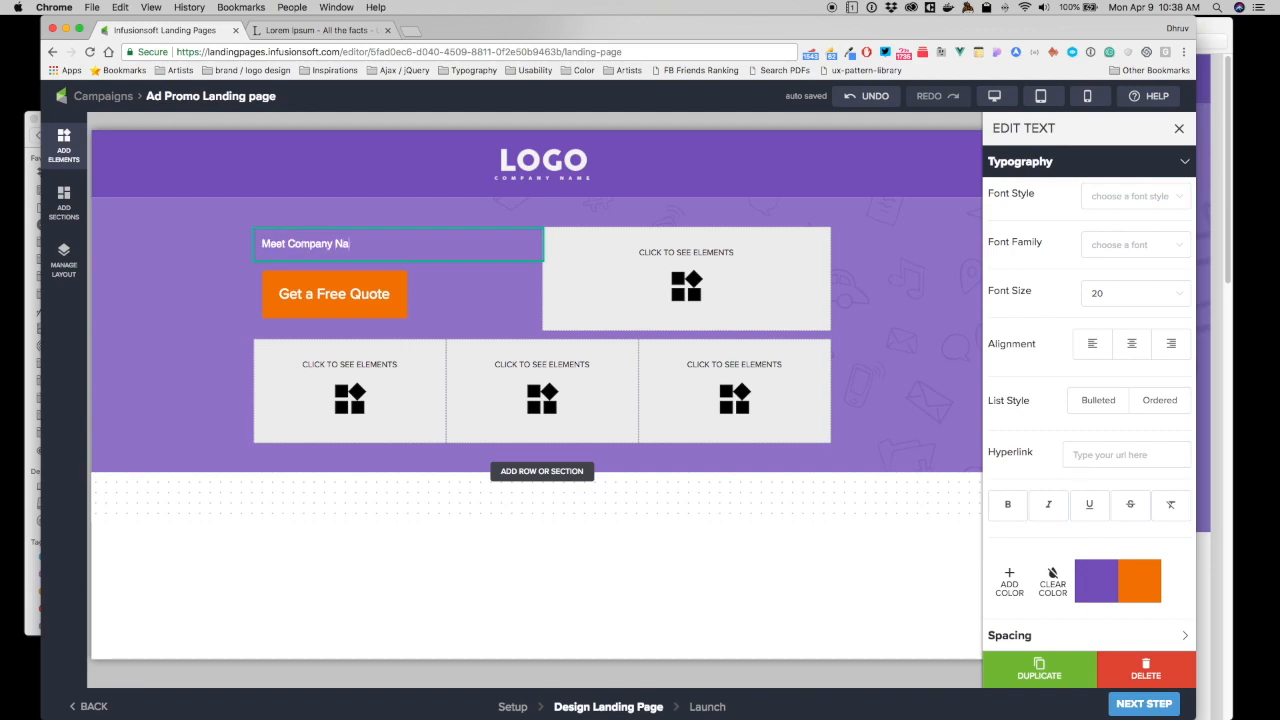
pyautogui.click(1134, 196)
pyautogui.click(1121, 235)
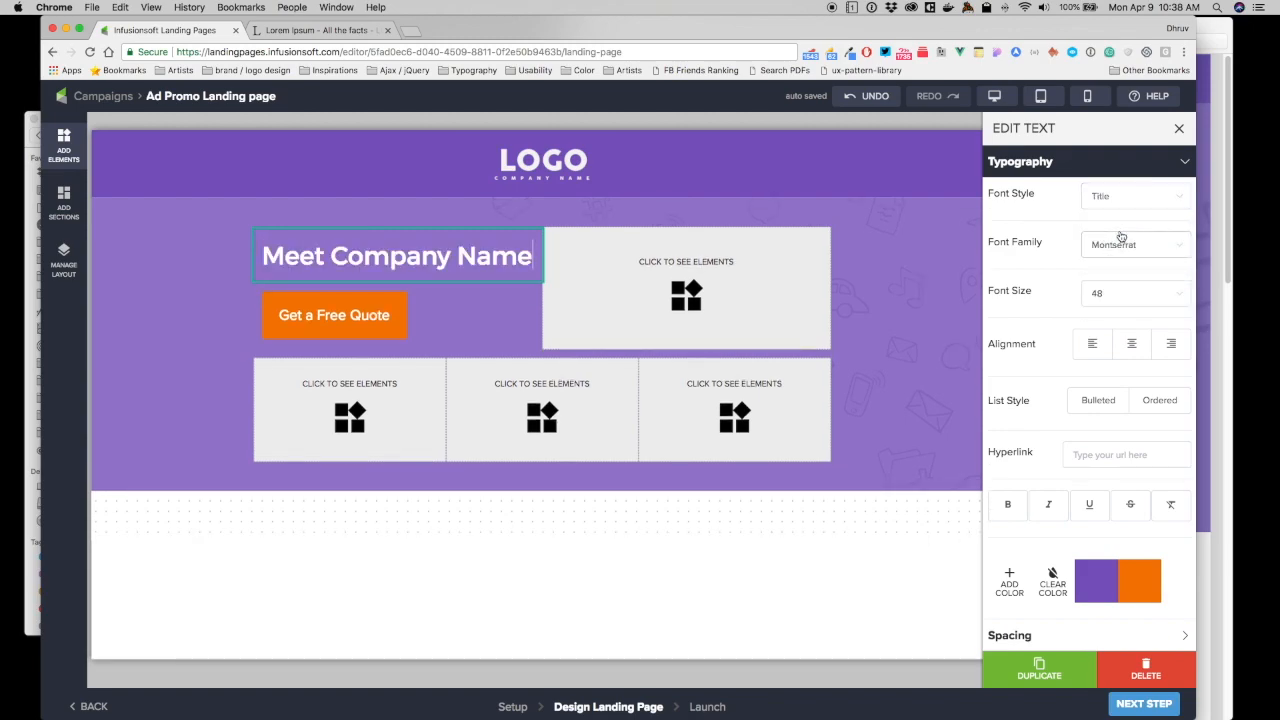
# - Paste the copied Lorem Ipsum passage on a new line below the heading and format it as Normal Text, size 20
pyautogui.press('Return')
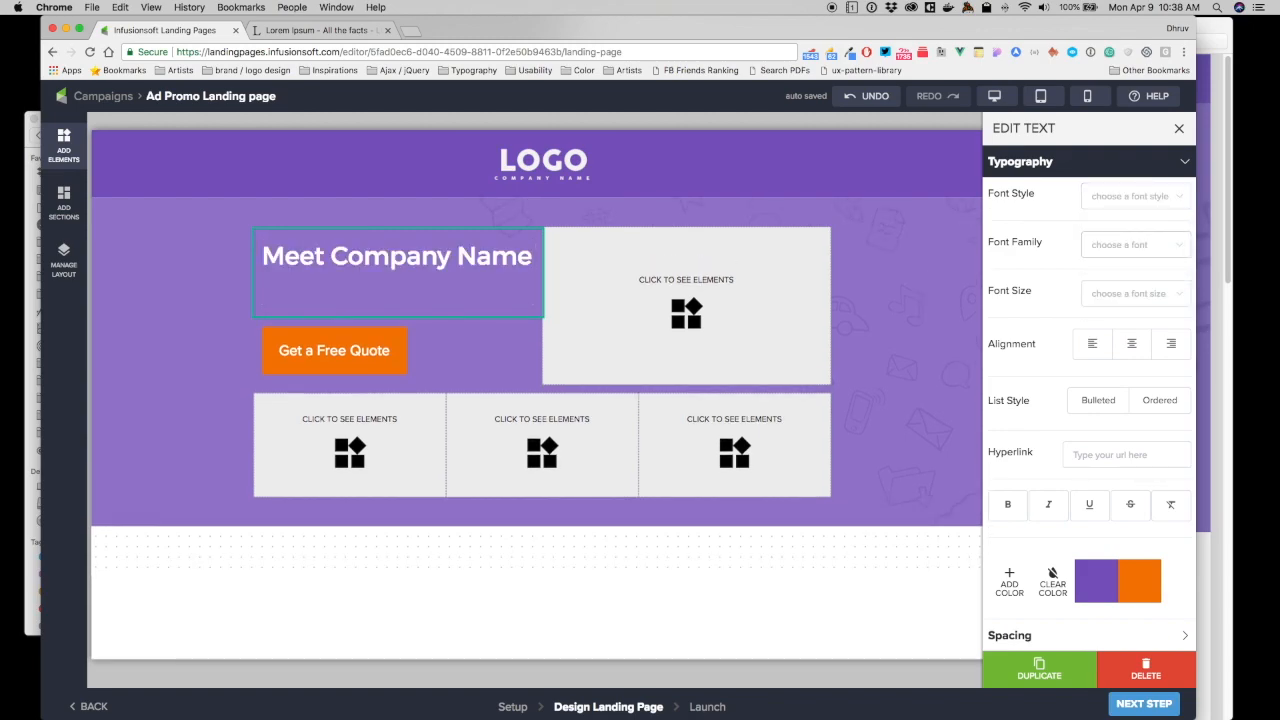
pyautogui.press('super+v')
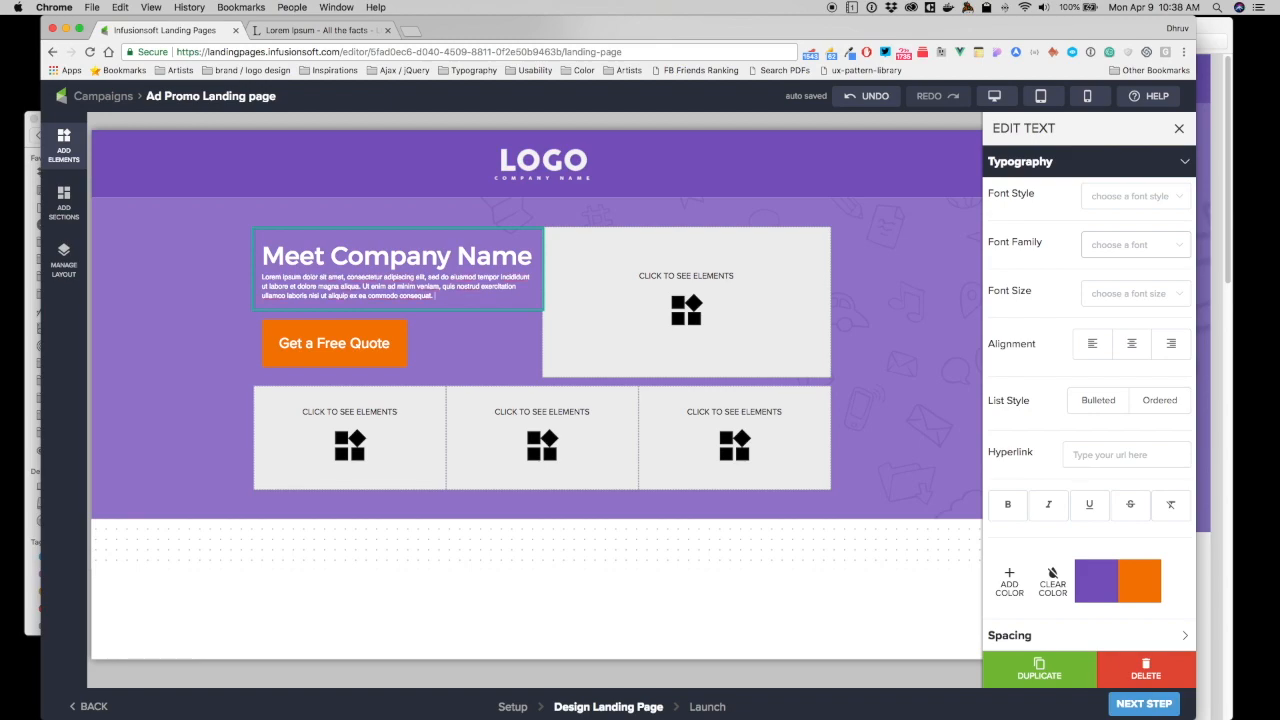
pyautogui.click(1135, 197)
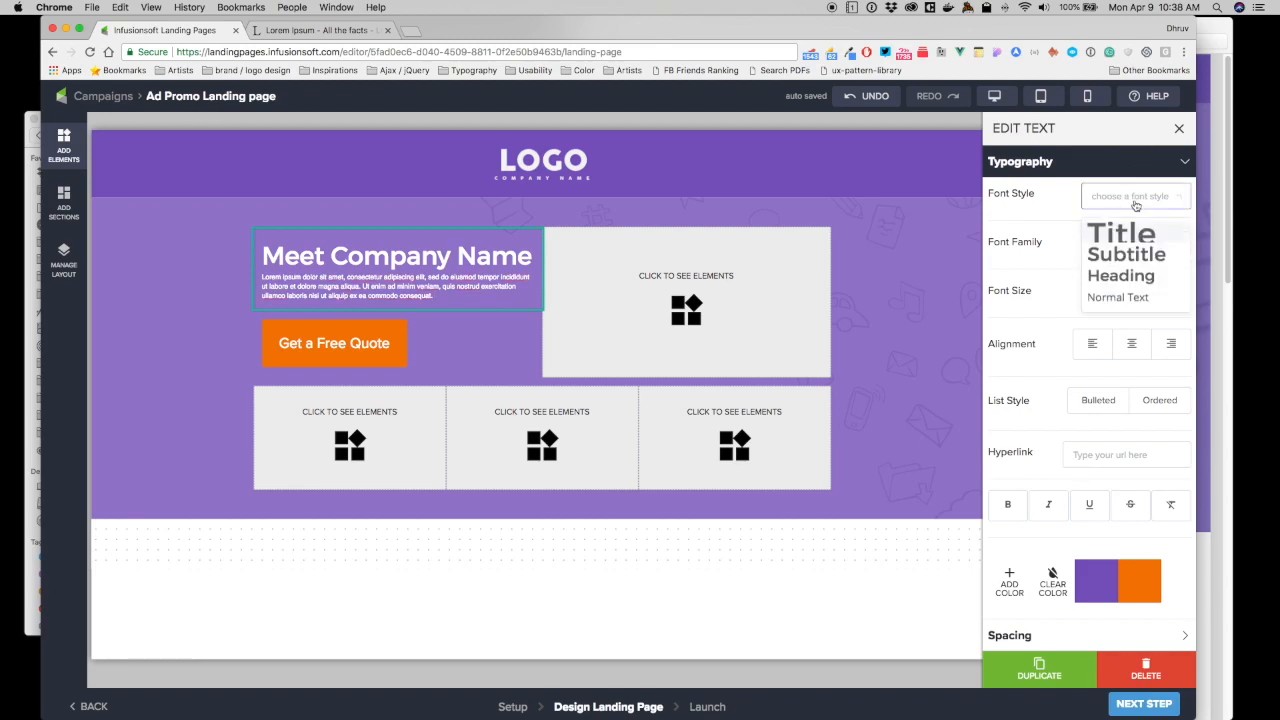
pyautogui.click(1118, 300)
pyautogui.click(1127, 300)
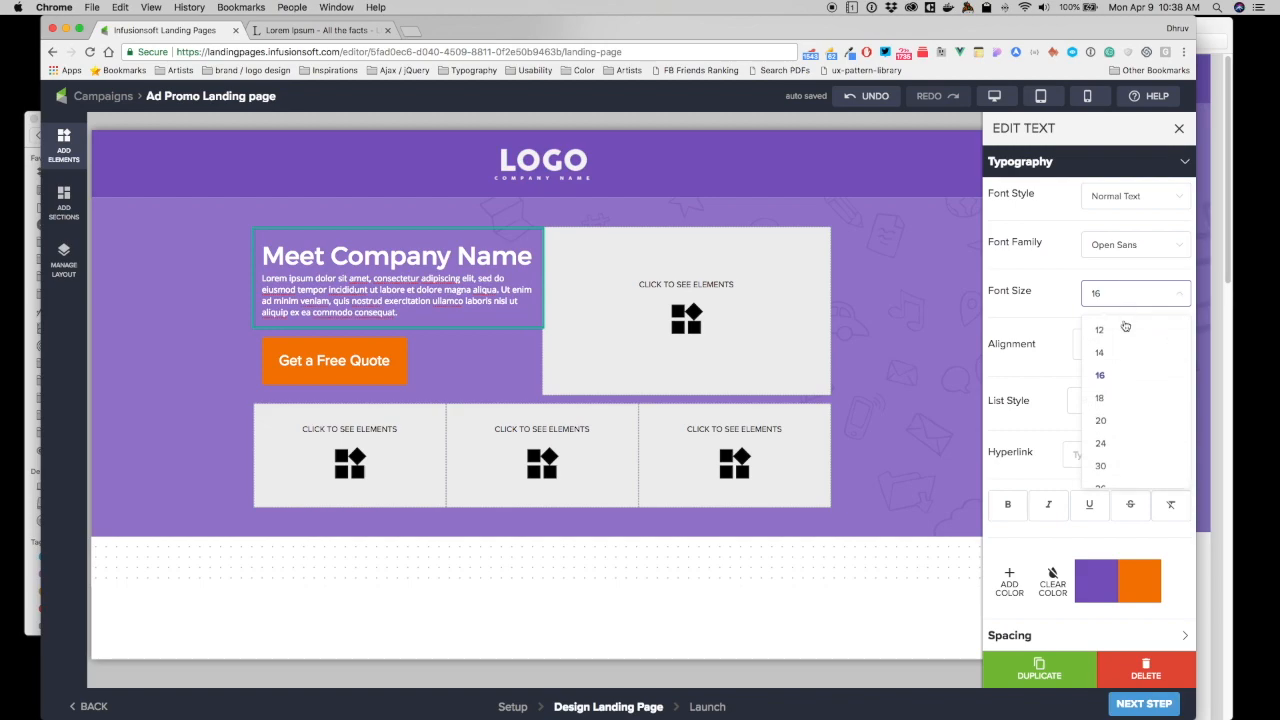
pyautogui.click(1112, 423)
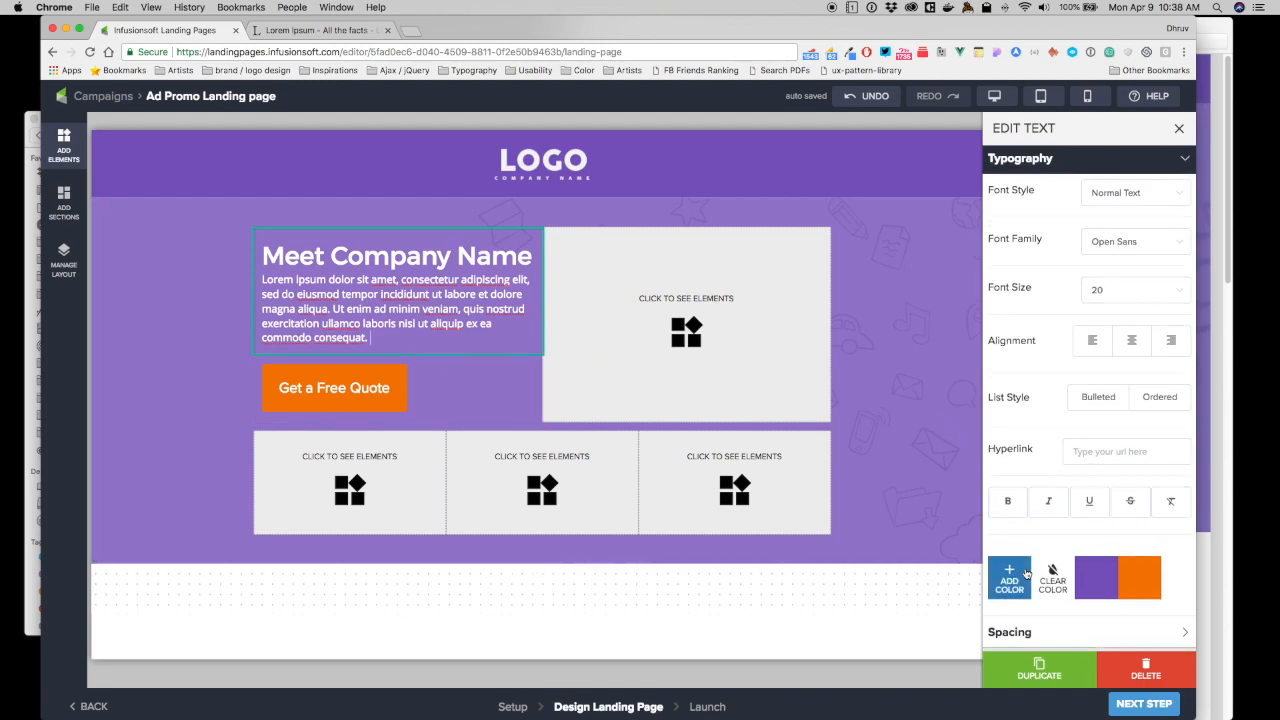
# - Set the text element's vertical padding to XL and compare the spacing with the reference screenshot
pyautogui.scroll(-1, 1020, 590)
pyautogui.click(1022, 604)
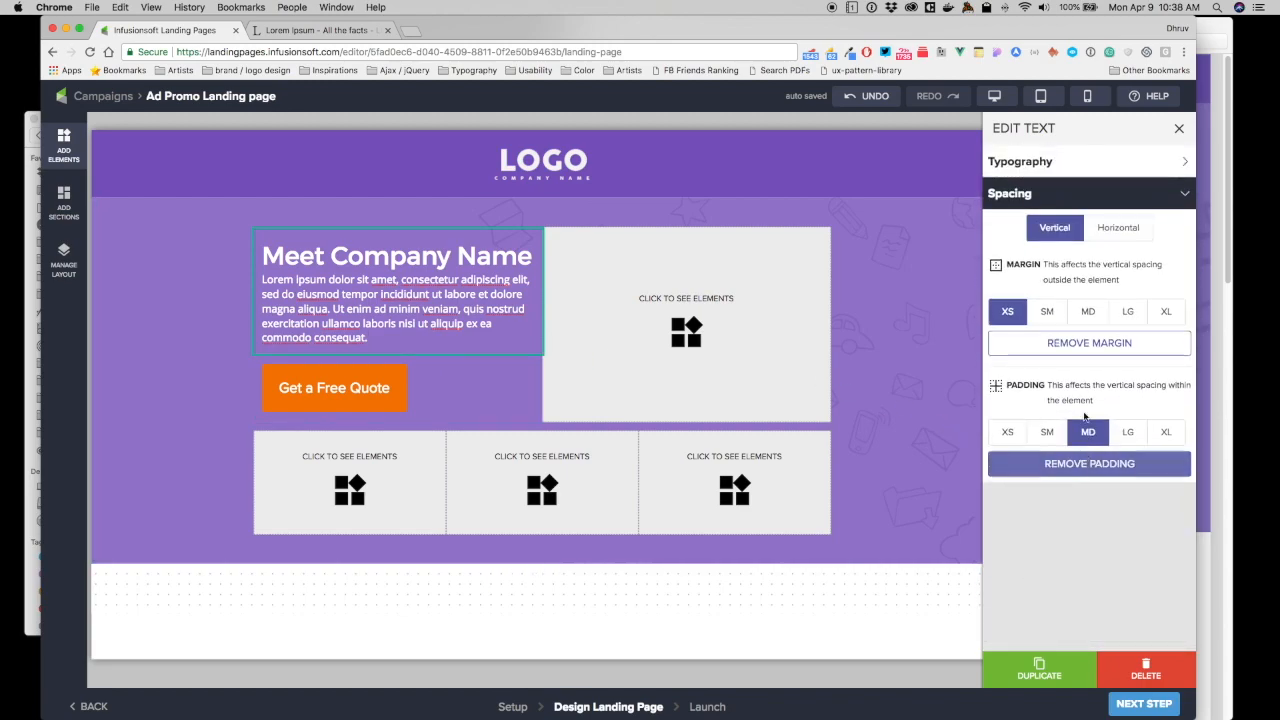
pyautogui.click(1129, 437)
pyautogui.click(1162, 433)
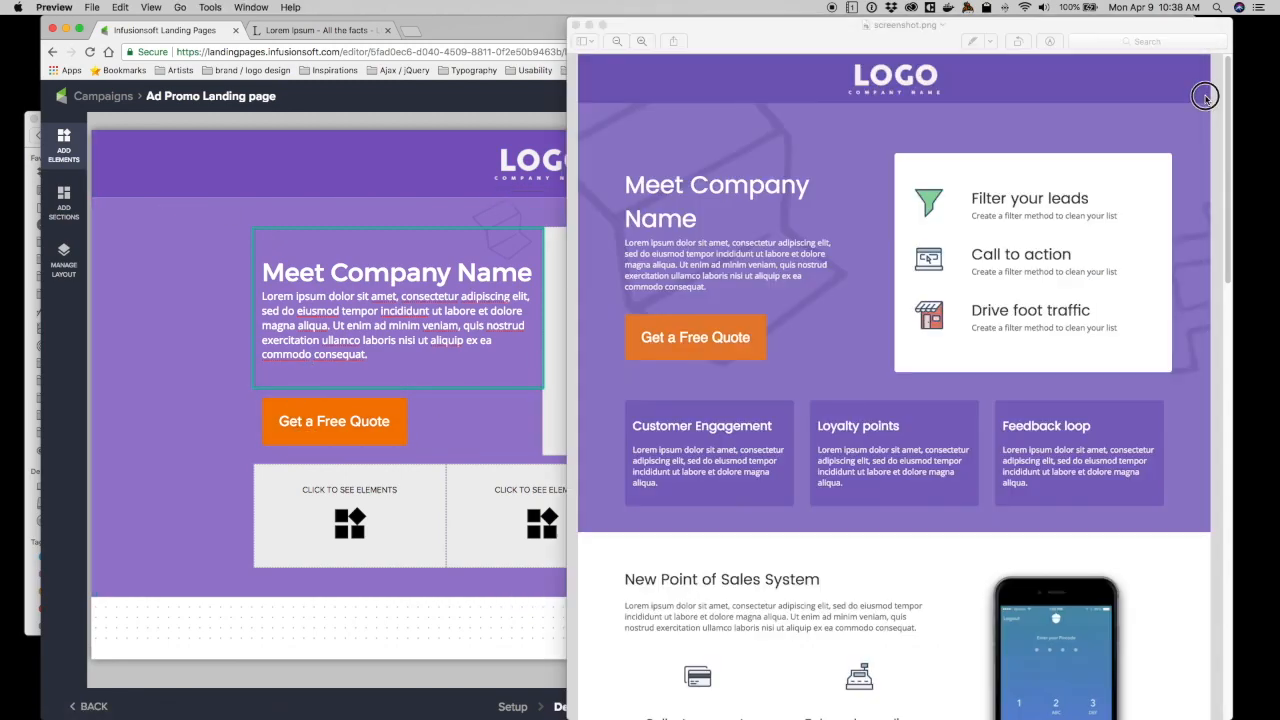
pyautogui.click(1205, 96)
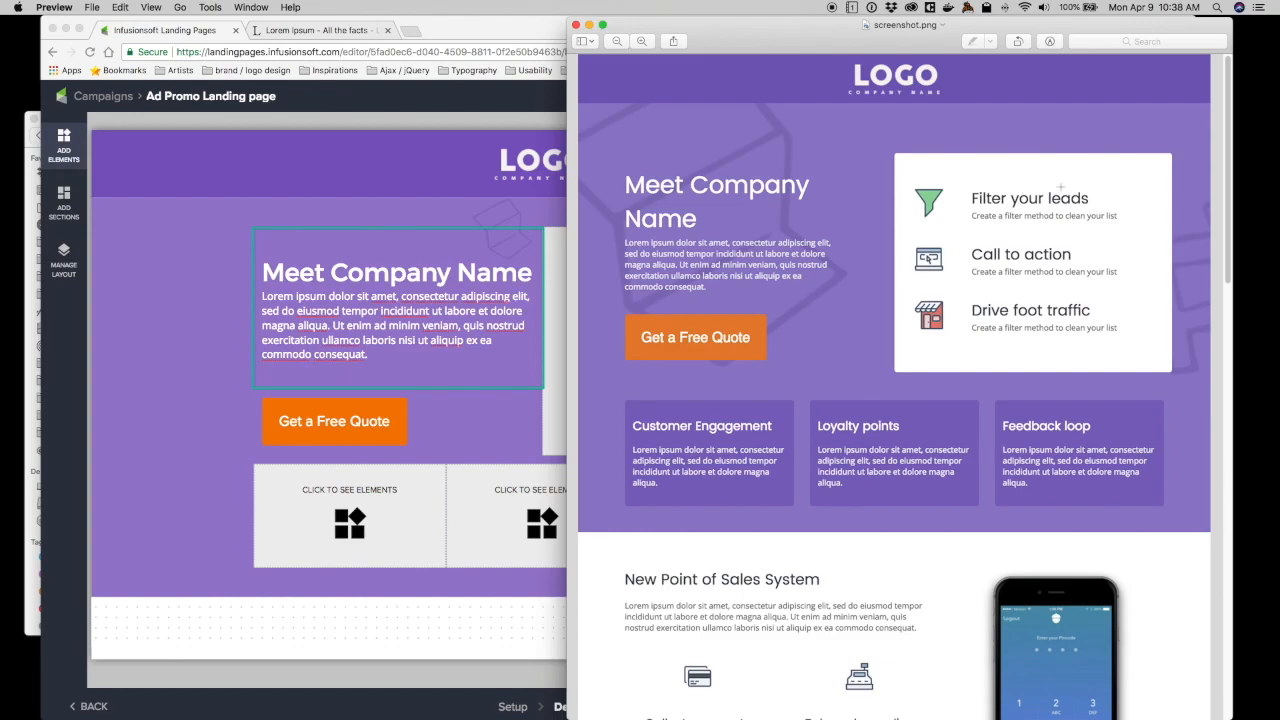
pyautogui.click(472, 219)
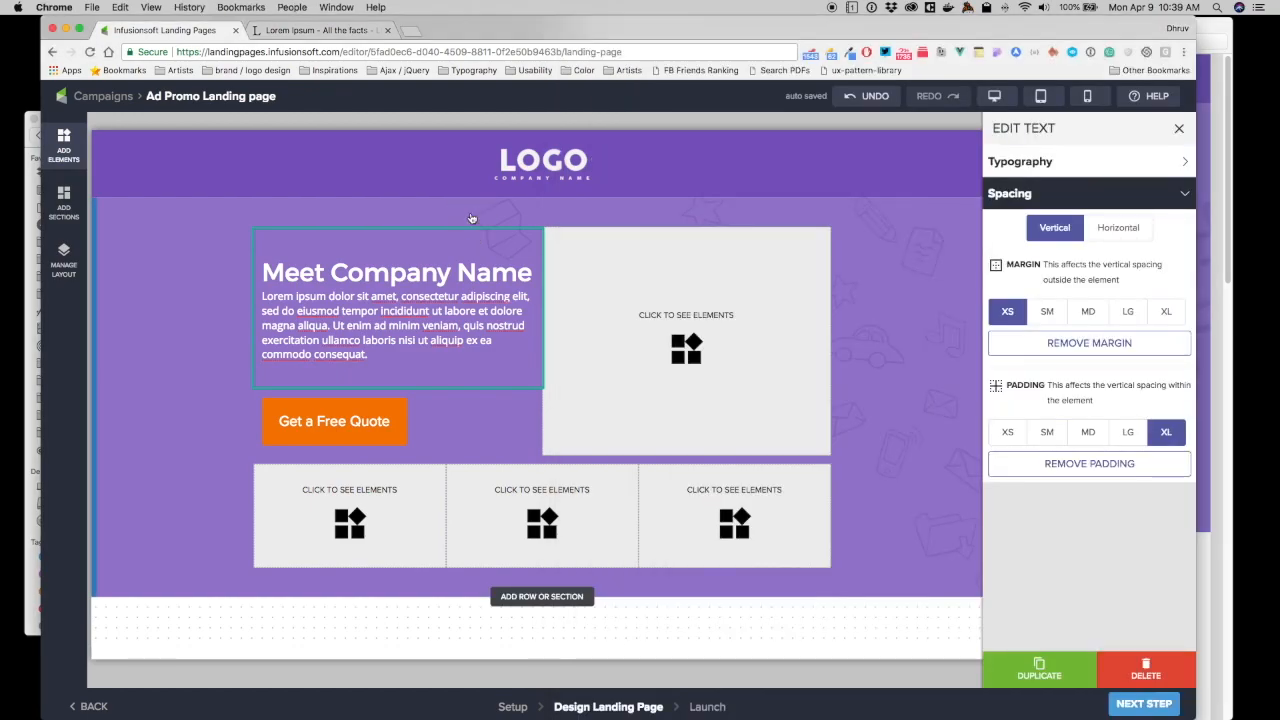
# - Open the settings of Column 2 in Row 1 of the Intro section from the page layout
pyautogui.click(642, 320)
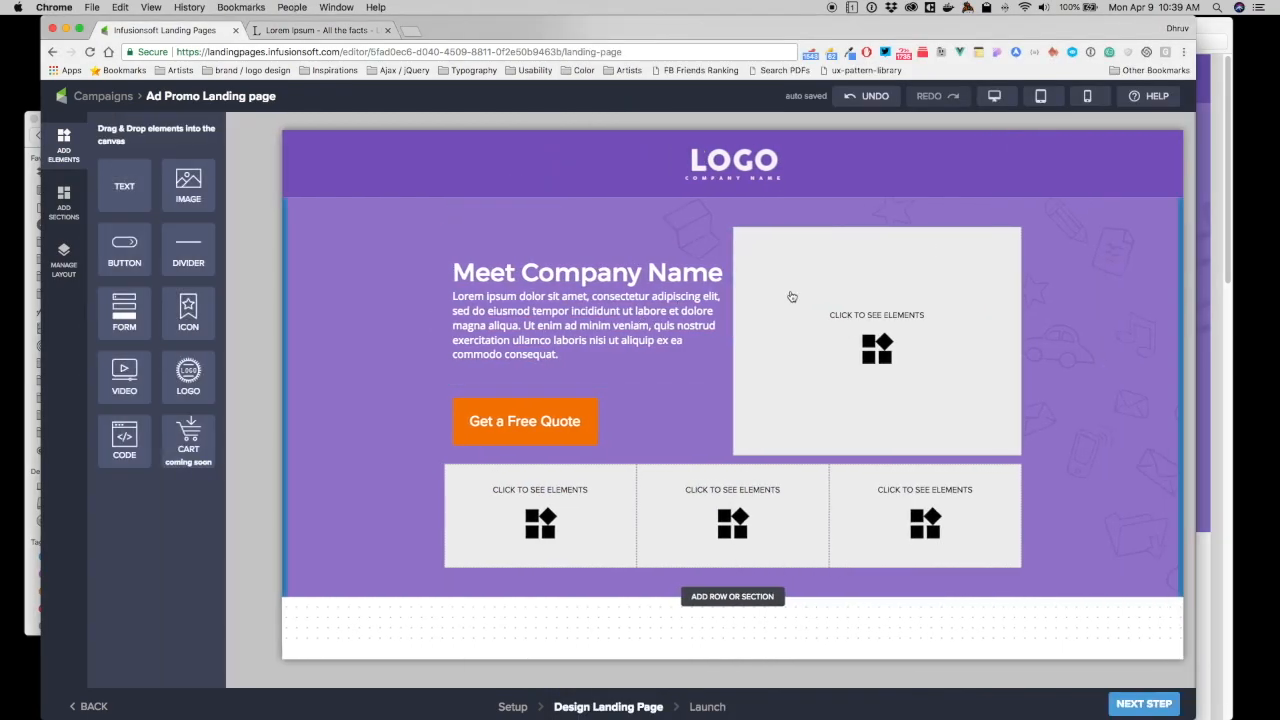
pyautogui.click(63, 268)
pyautogui.click(106, 125)
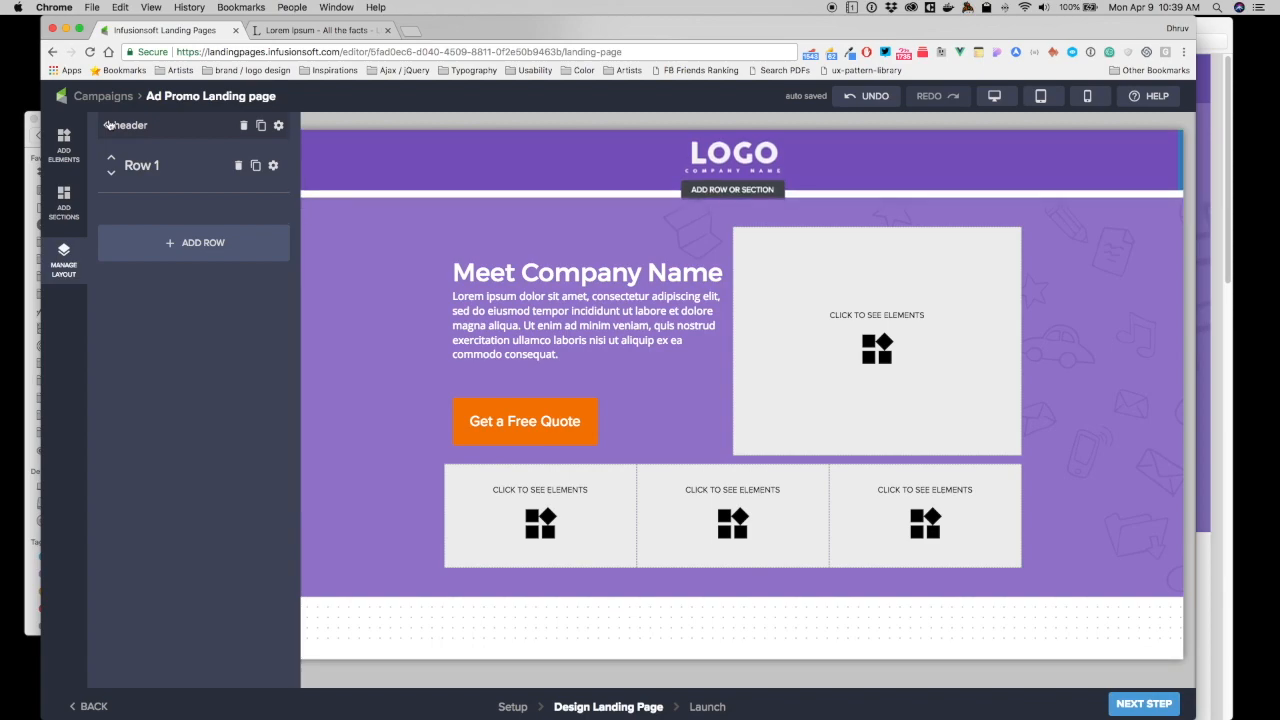
pyautogui.click(108, 125)
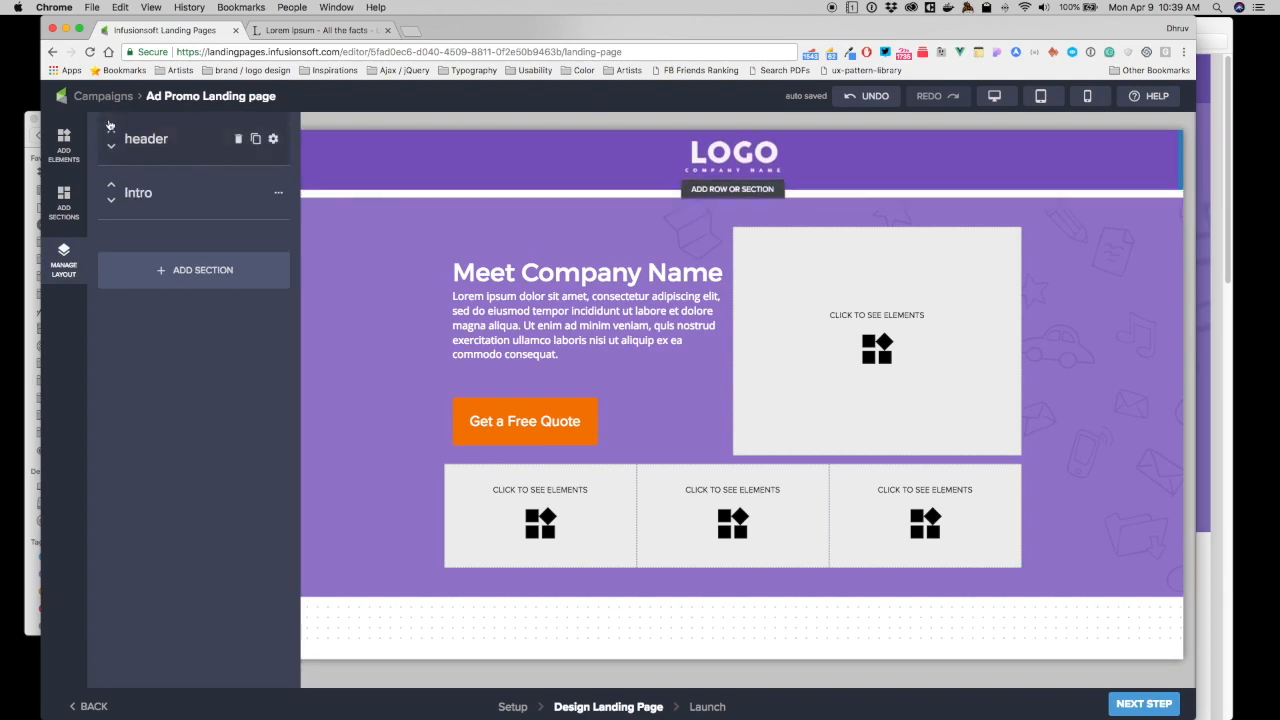
pyautogui.click(140, 194)
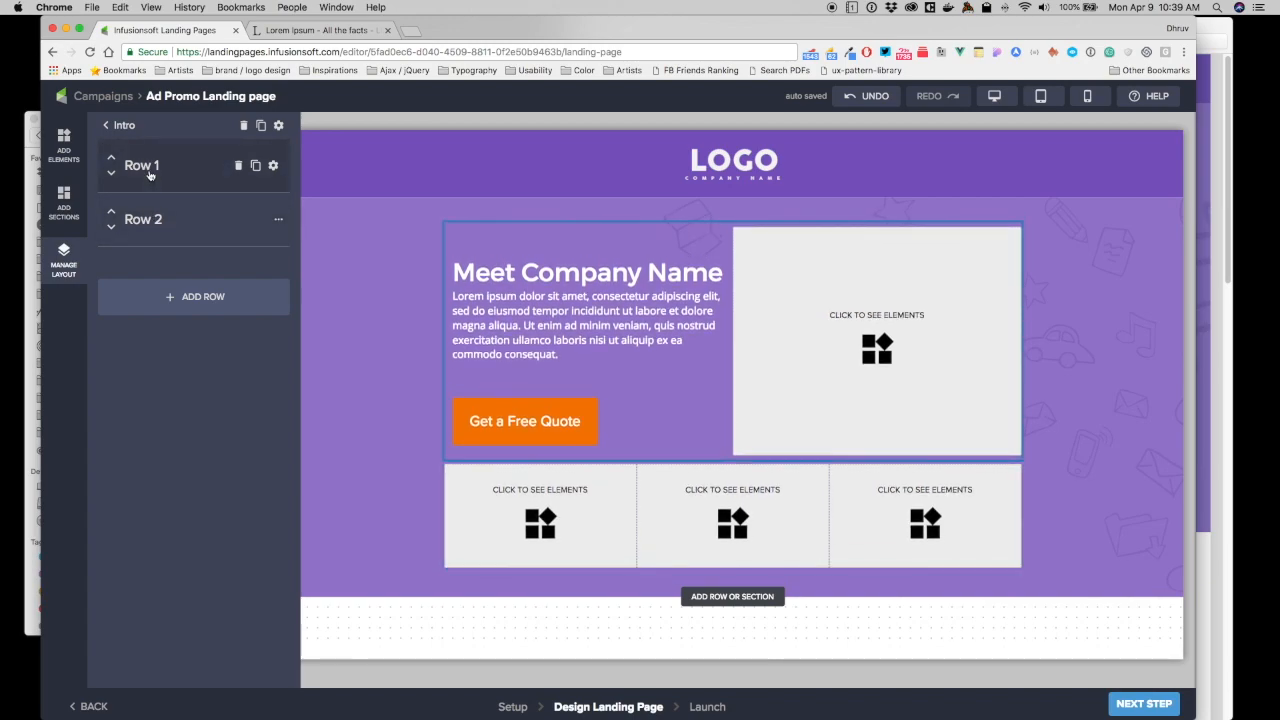
pyautogui.click(141, 166)
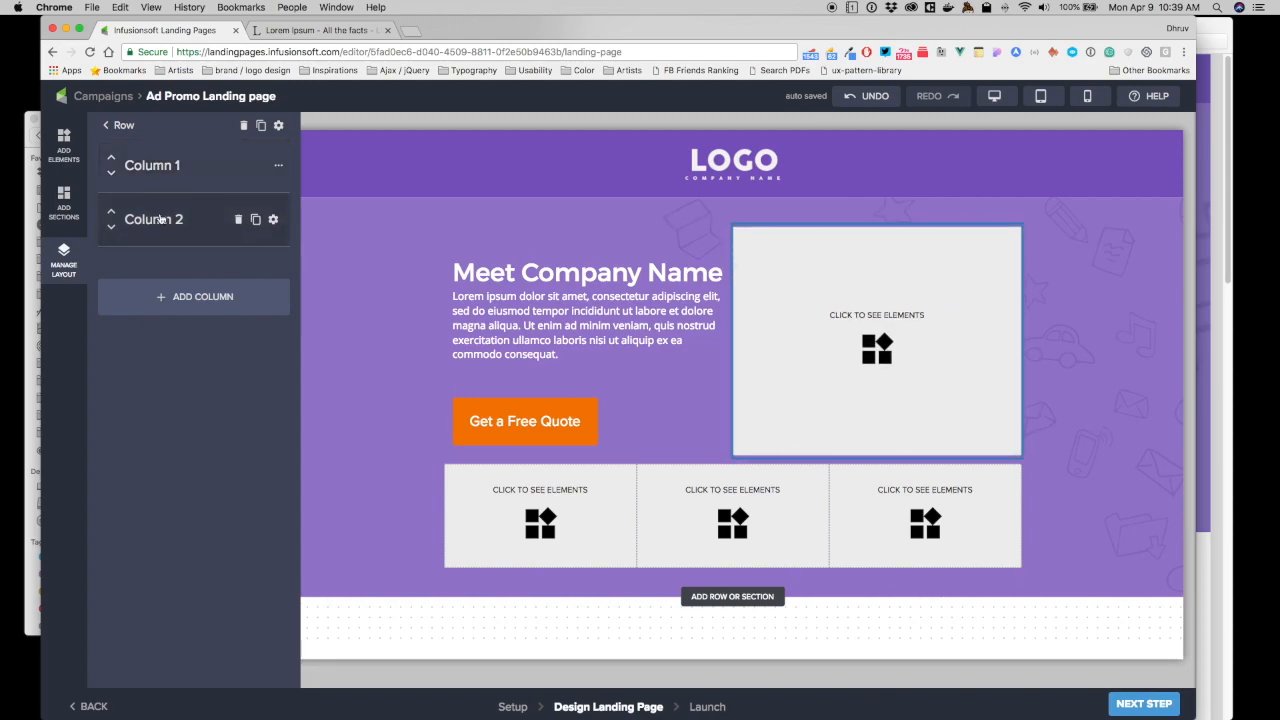
pyautogui.click(274, 221)
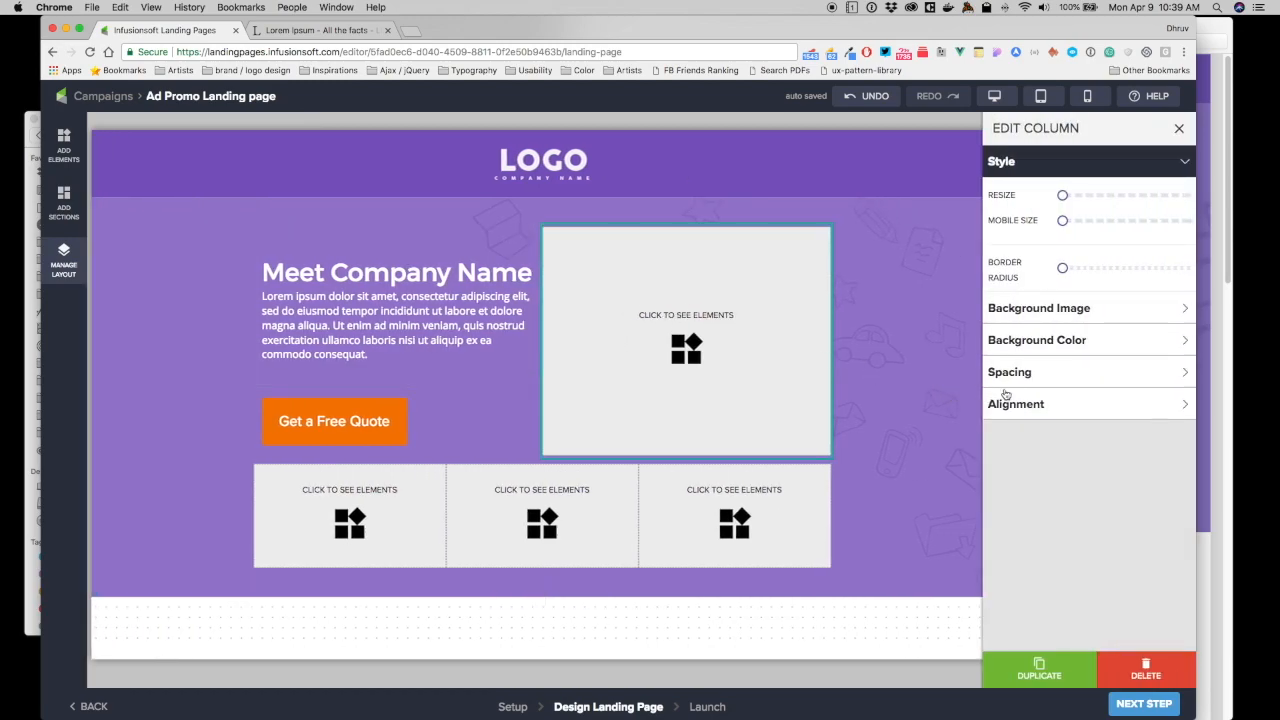
# - Give Column 2 a white background color and a small border radius, and compare it with the card in the reference screenshot
pyautogui.click(1038, 343)
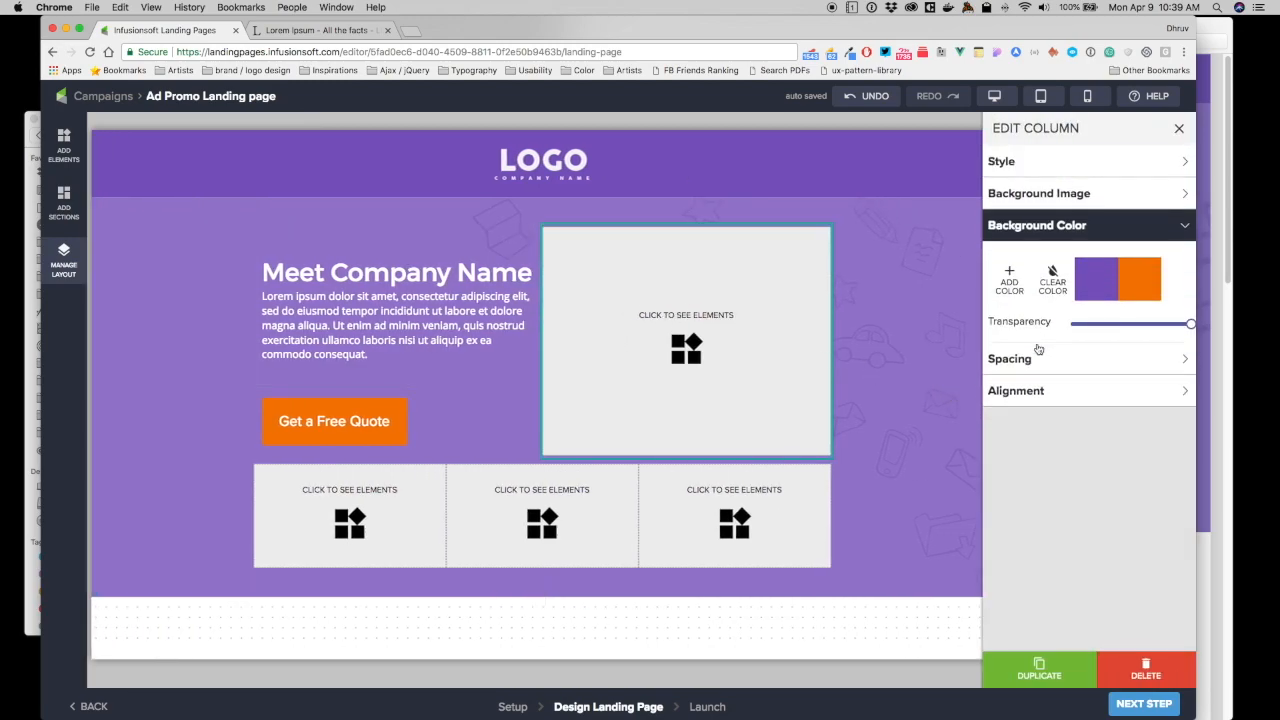
pyautogui.click(1008, 276)
pyautogui.click(1051, 459)
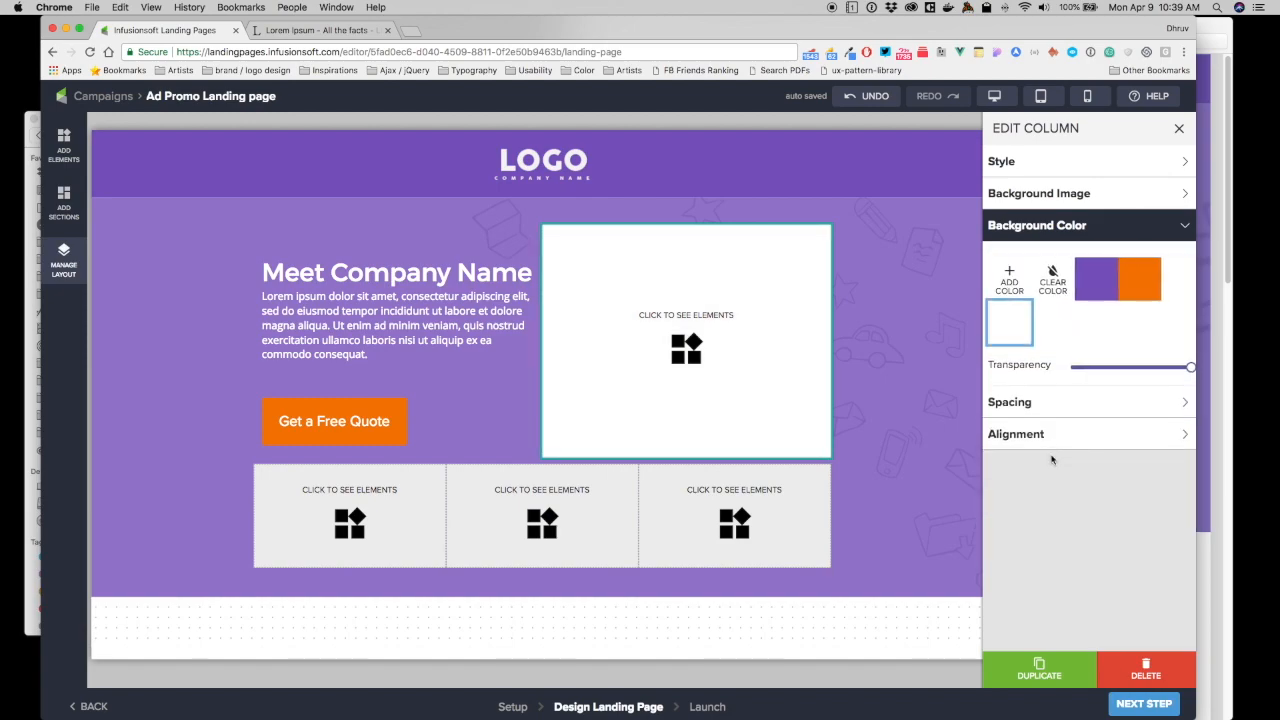
pyautogui.click(1010, 161)
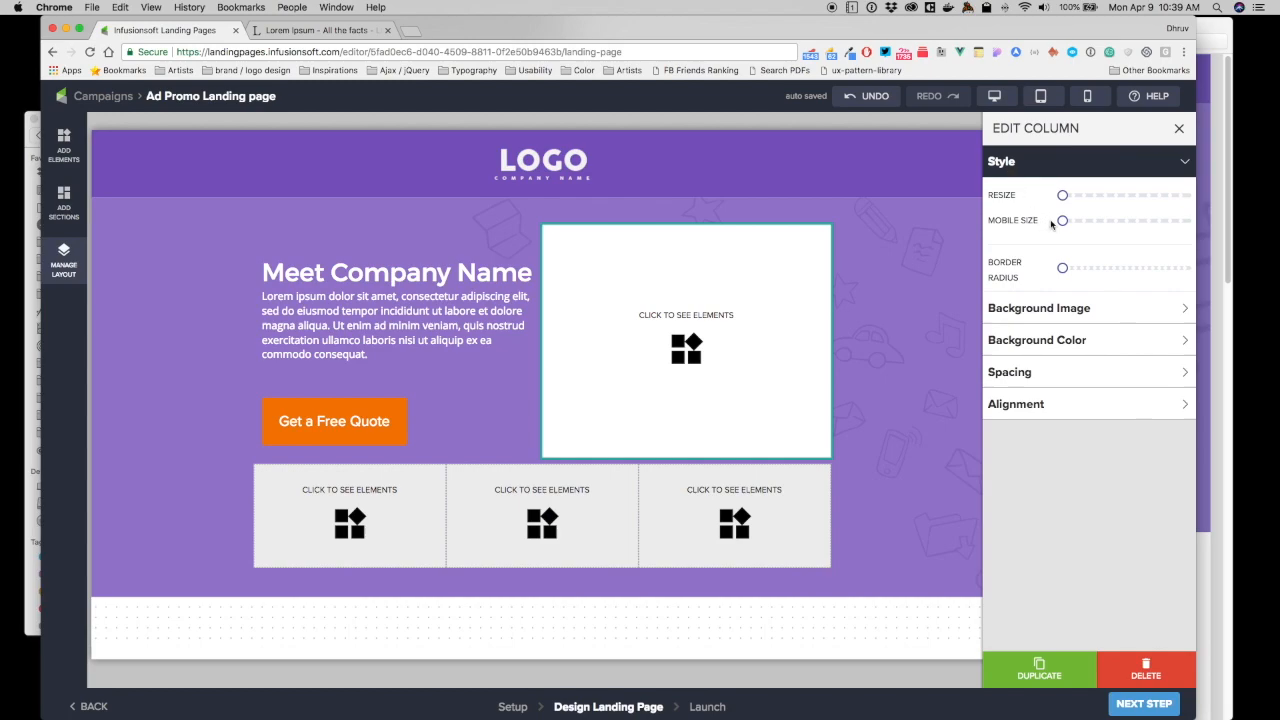
pyautogui.moveTo(1062, 268); pyautogui.dragTo(1078, 271)
pyautogui.click(1218, 205)
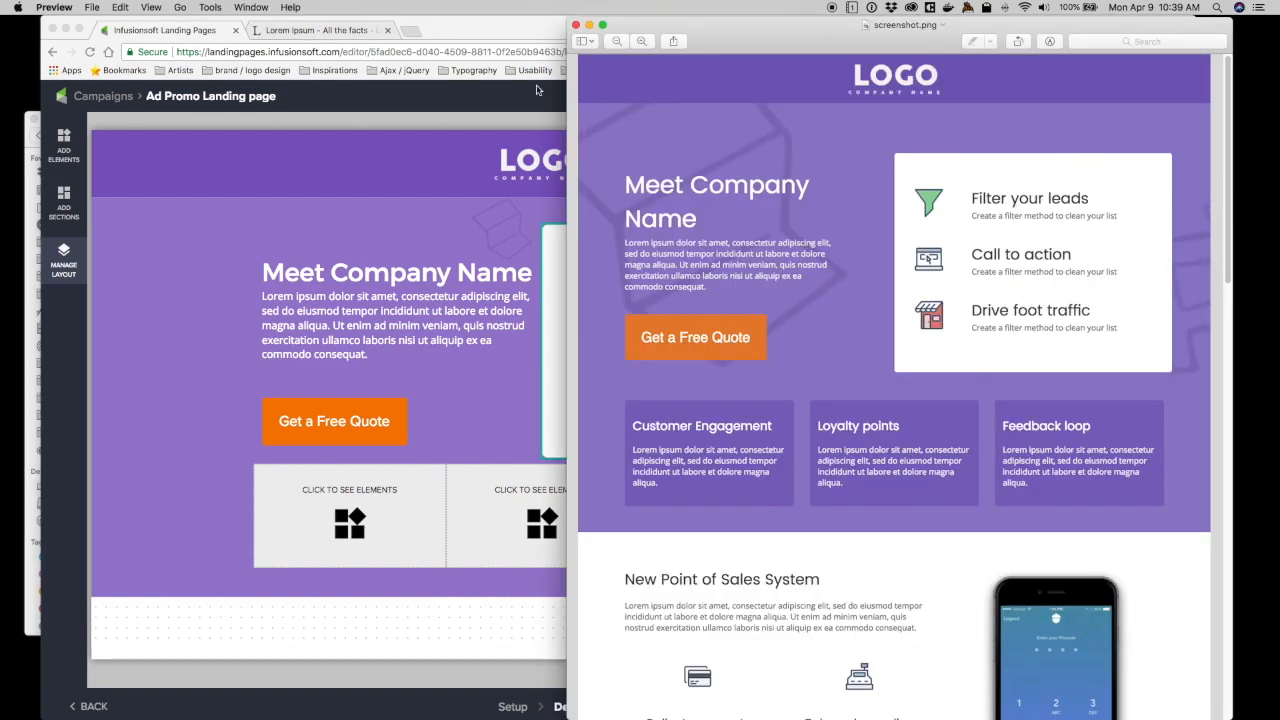
pyautogui.click(490, 121)
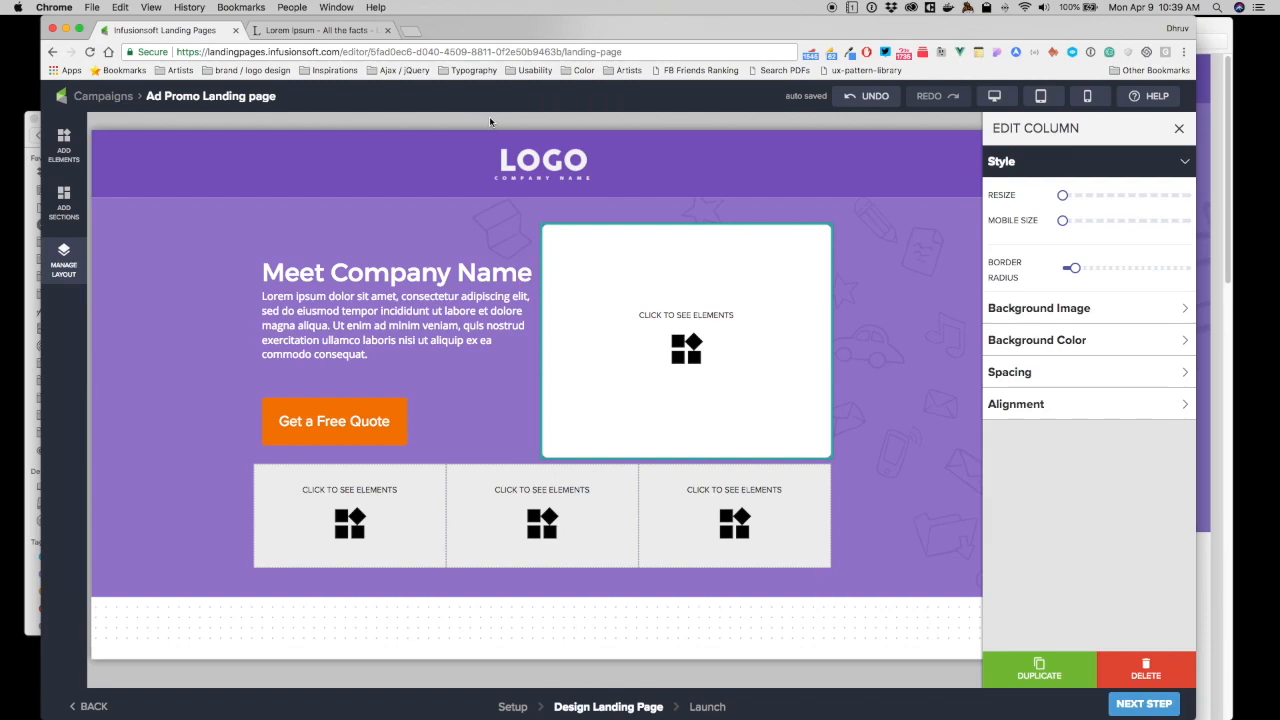
# - Switch to the mobile preview and set Column 2's mobile size to the maximum so it spans the full width
pyautogui.moveTo(1062, 220)
pyautogui.mouseDown()
pyautogui.moveTo(1191, 228)
pyautogui.moveTo(1052, 220)
pyautogui.mouseUp()
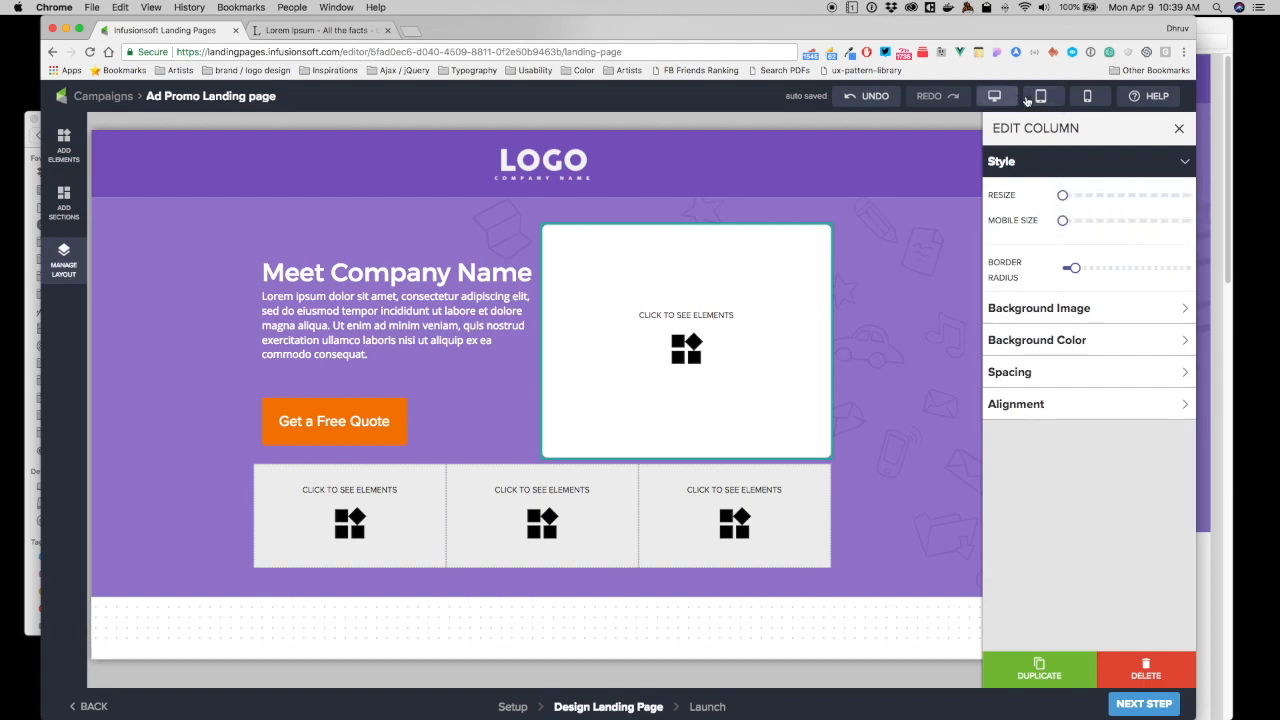
pyautogui.click(1087, 96)
pyautogui.moveTo(1063, 222); pyautogui.dragTo(1192, 224)
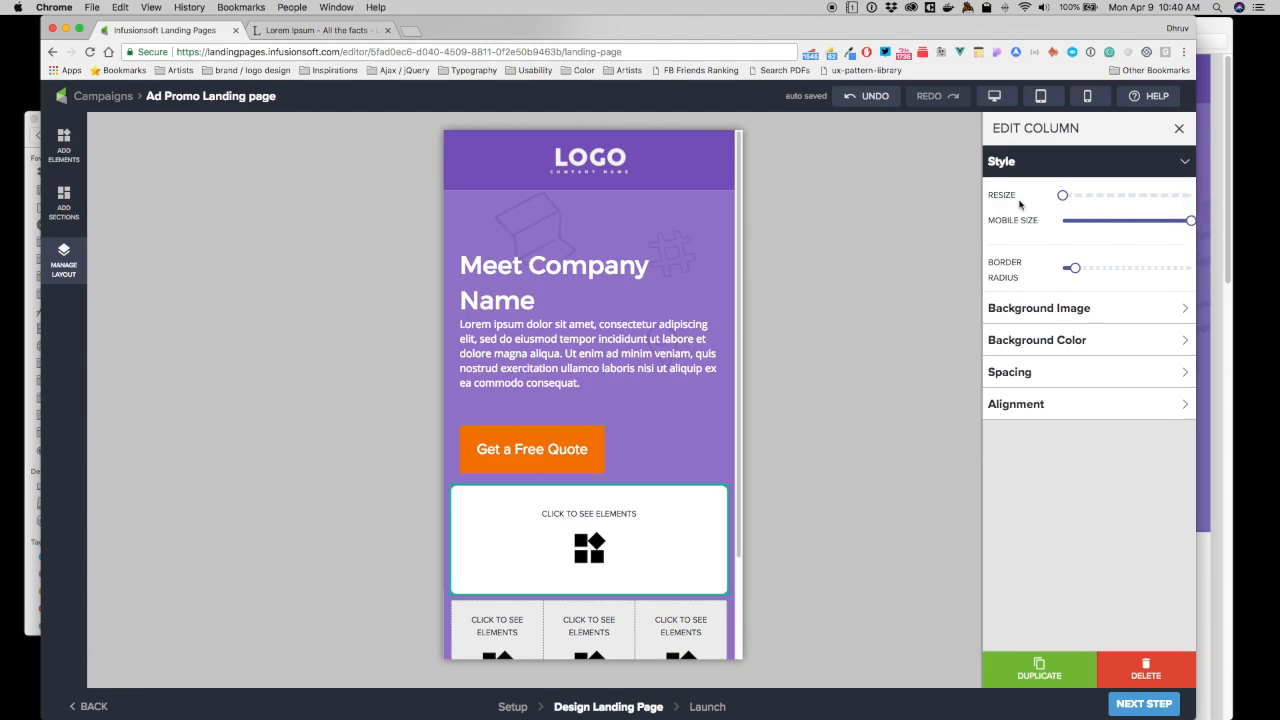
# - Set the mobile size of Column 1 in the same row to the maximum and check the stacked mobile layout
pyautogui.click(63, 258)
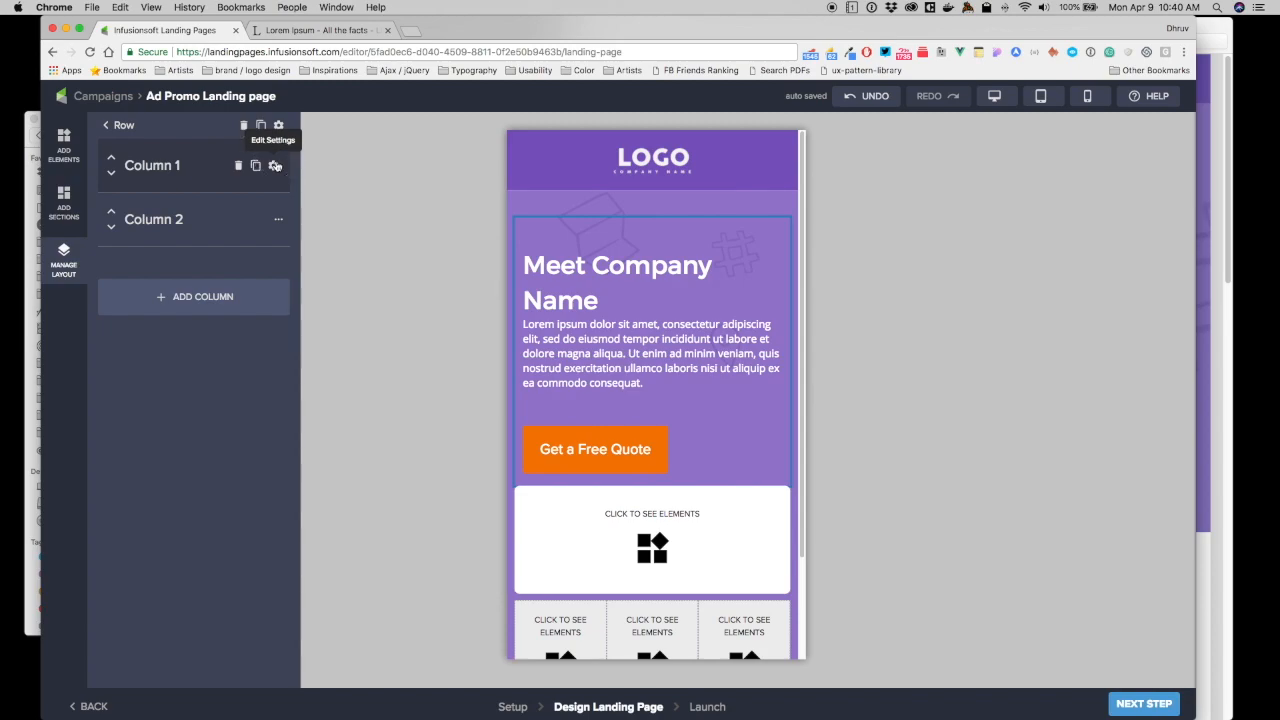
pyautogui.click(275, 165)
pyautogui.moveTo(1063, 220); pyautogui.dragTo(1191, 220)
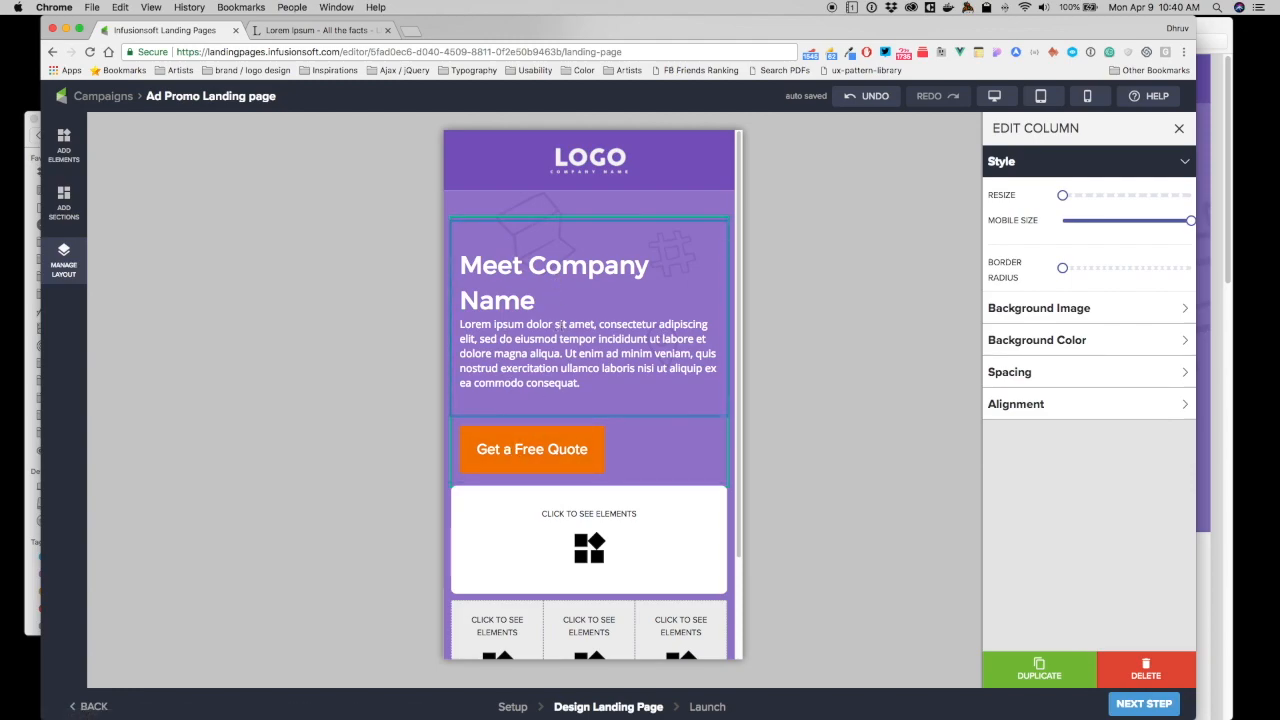
pyautogui.scroll(-3, 568, 398)
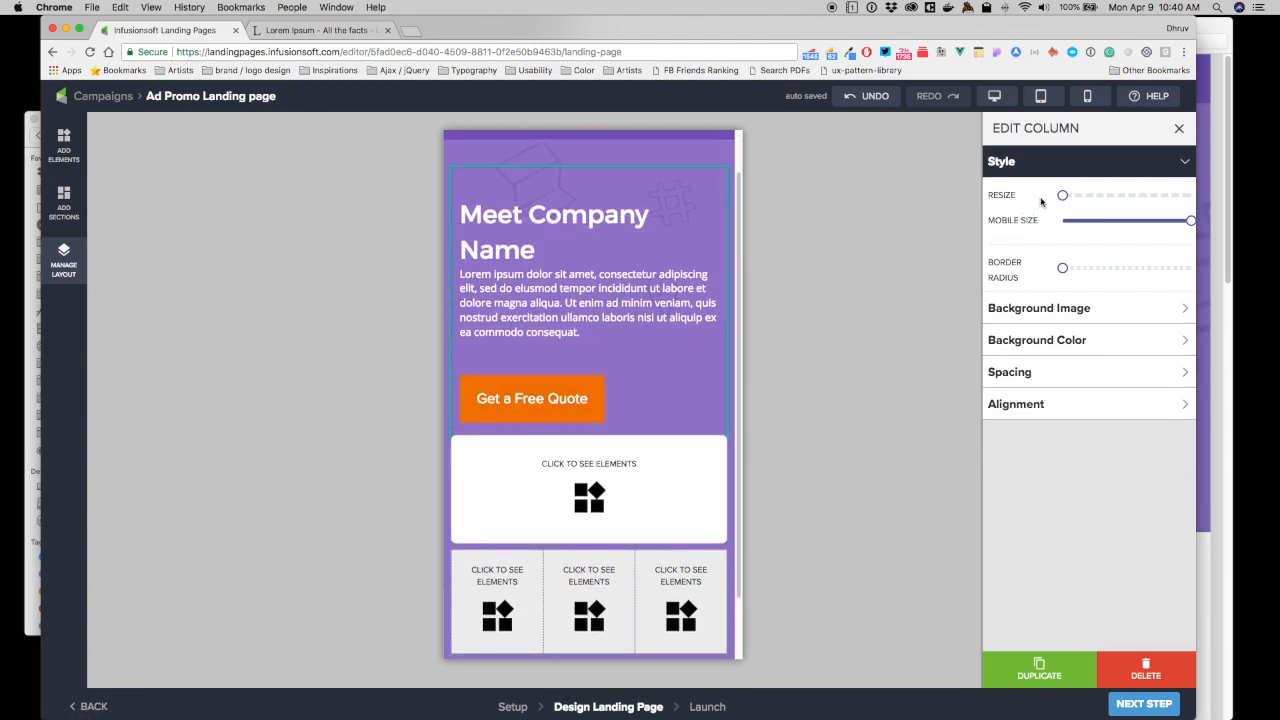
pyautogui.click(1178, 129)
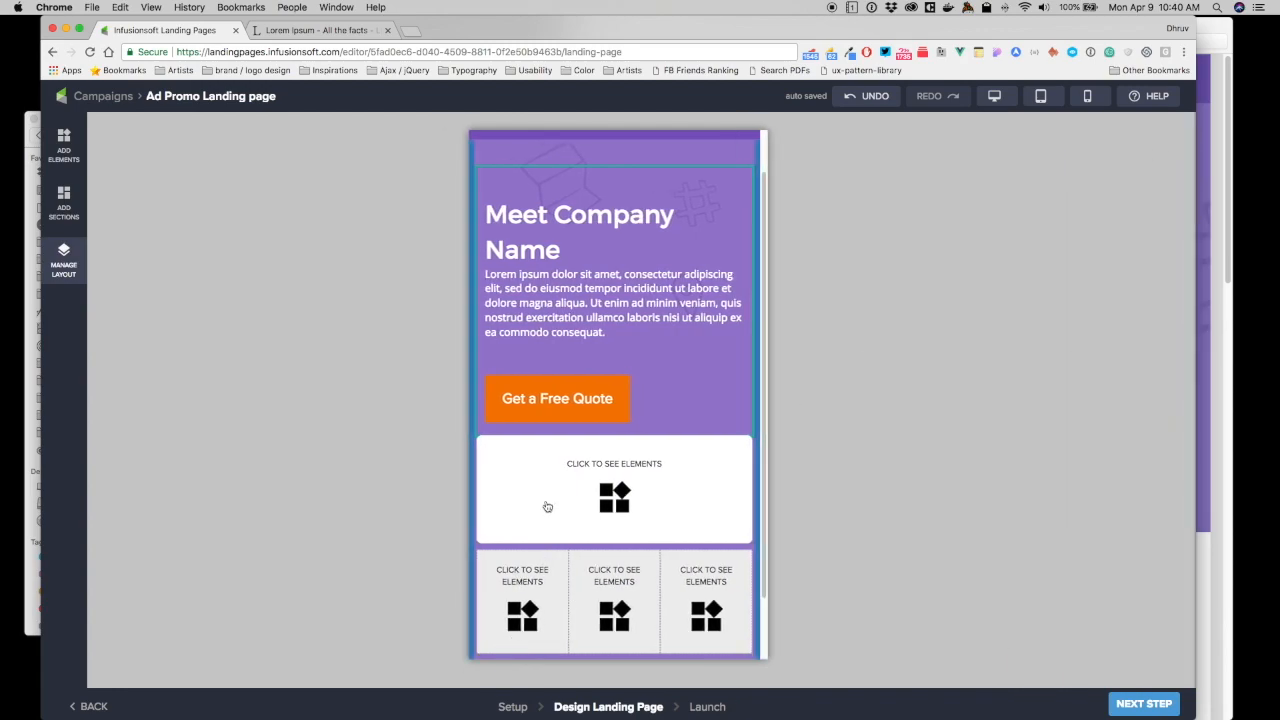
# - Return to the desktop preview, add a Text element to the white column, and check the card content in the reference screenshot
pyautogui.click(994, 96)
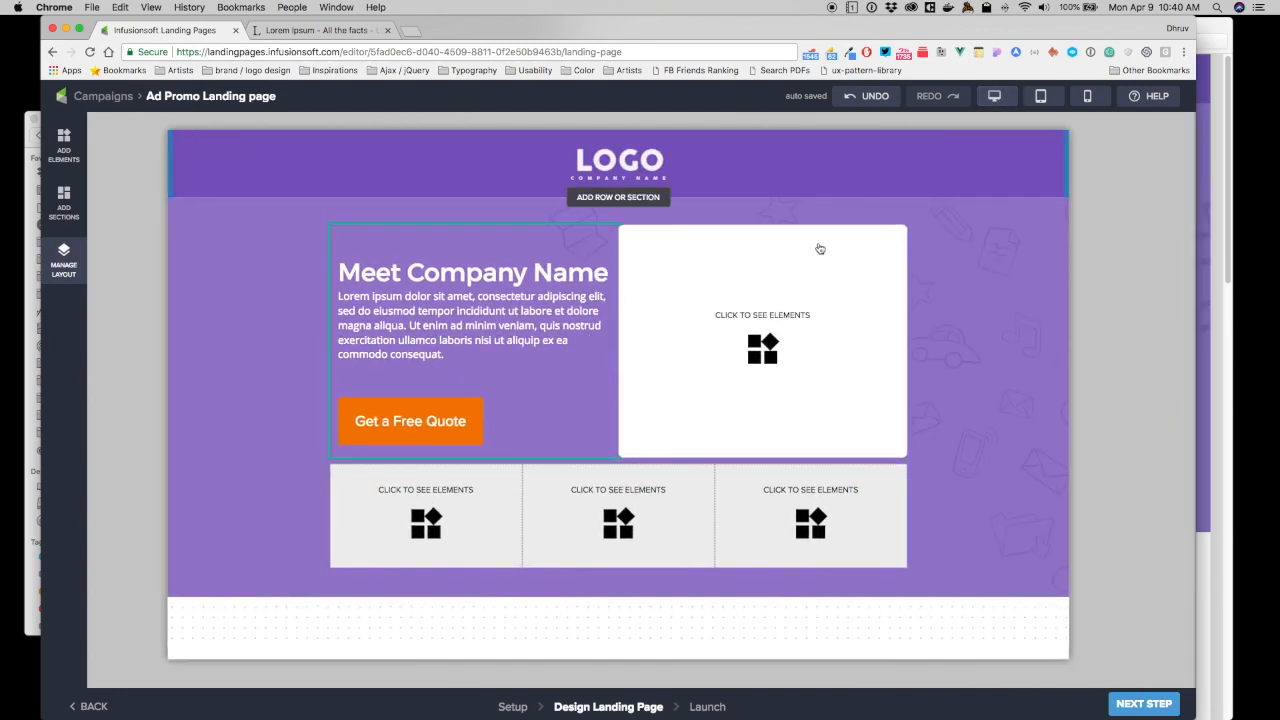
pyautogui.click(717, 355)
pyautogui.moveTo(118, 205); pyautogui.dragTo(866, 305)
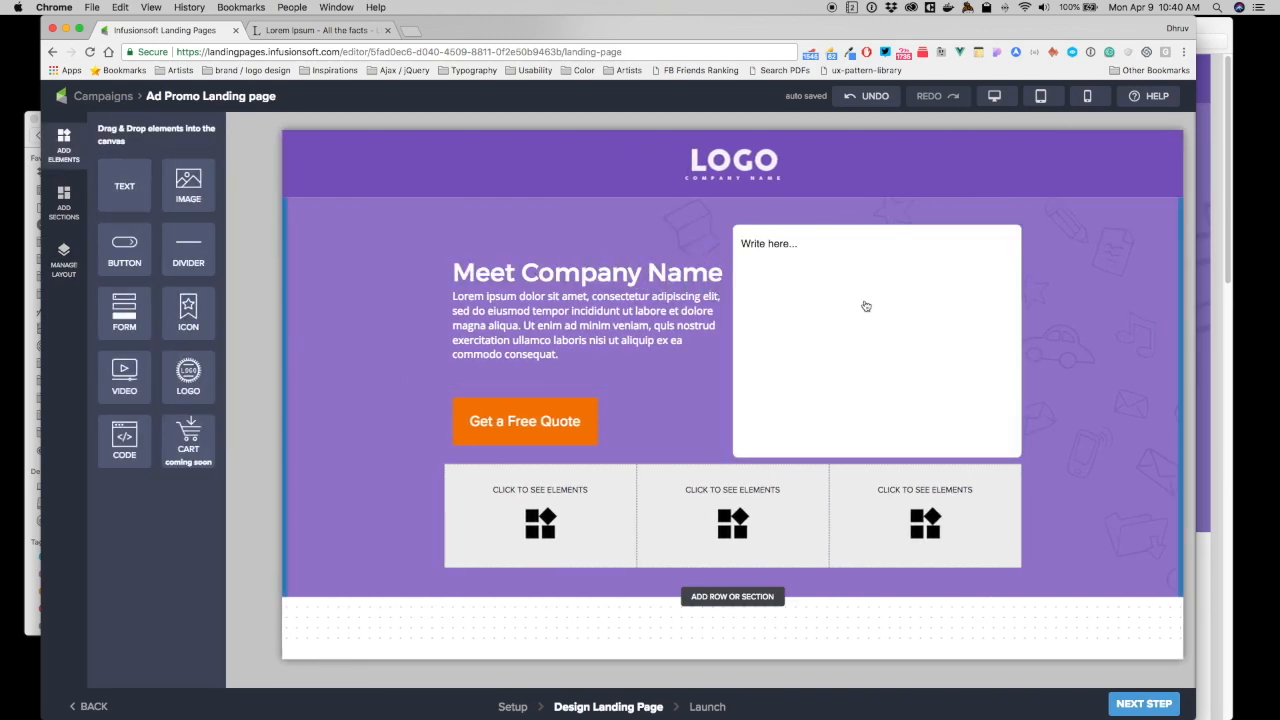
pyautogui.click(759, 244)
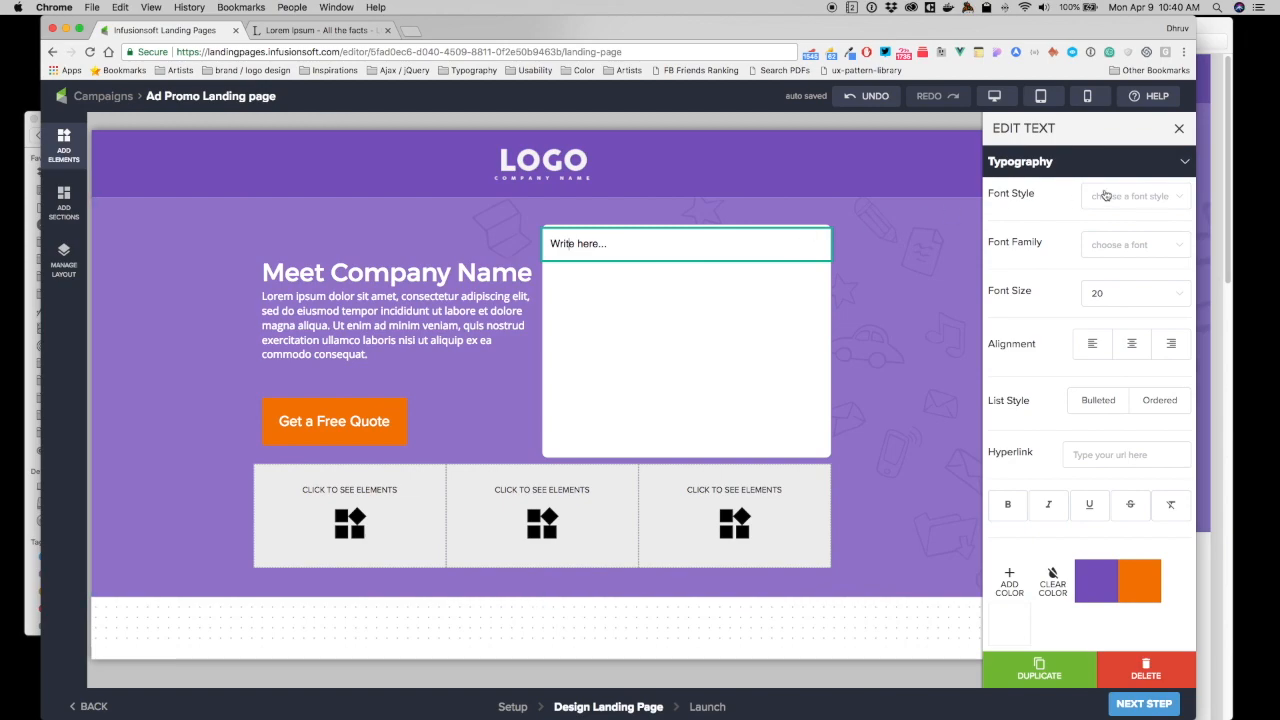
pyautogui.press('super+Tab')
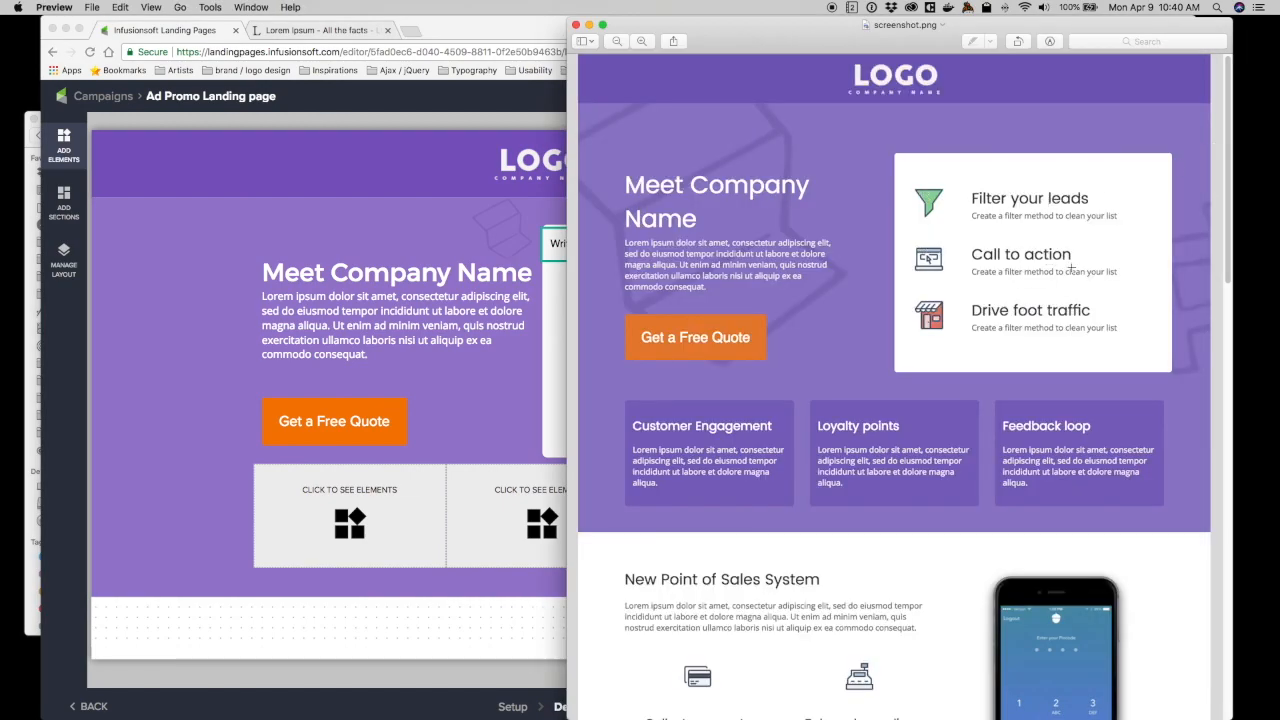
pyautogui.click(496, 345)
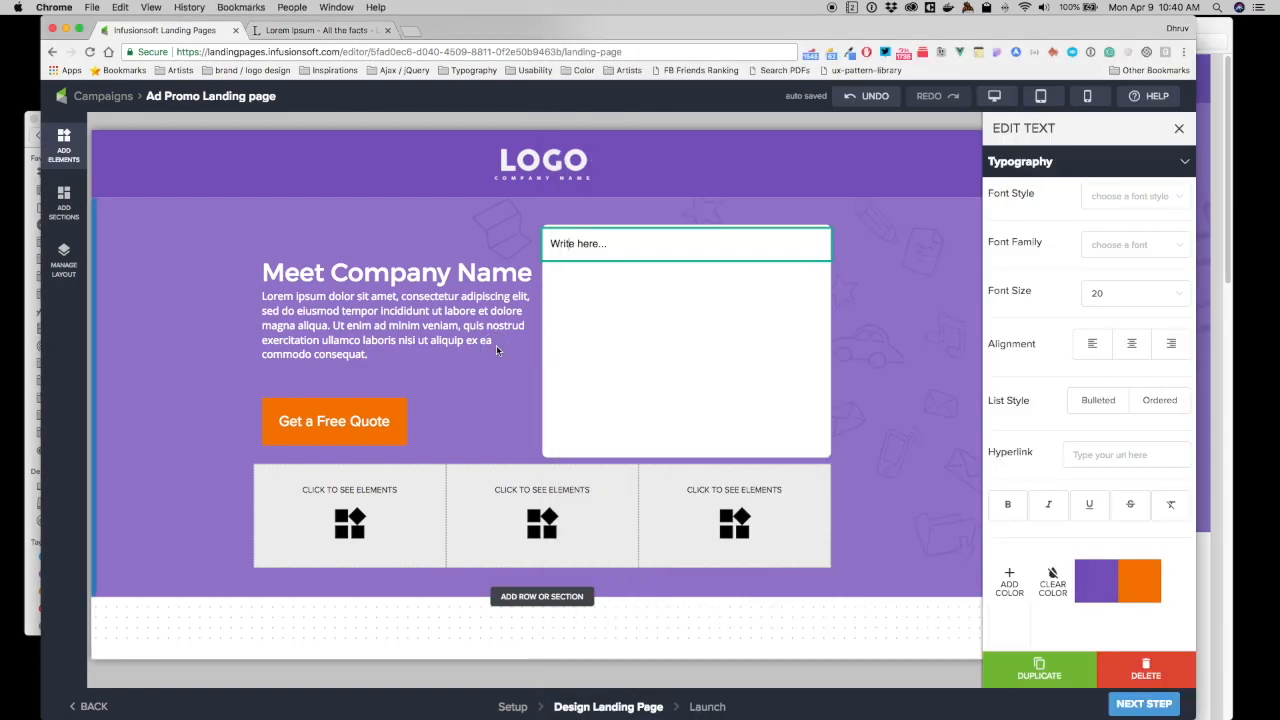
# - Add a nested row with 2 columns below the Text element inside Column 2
pyautogui.click(63, 262)
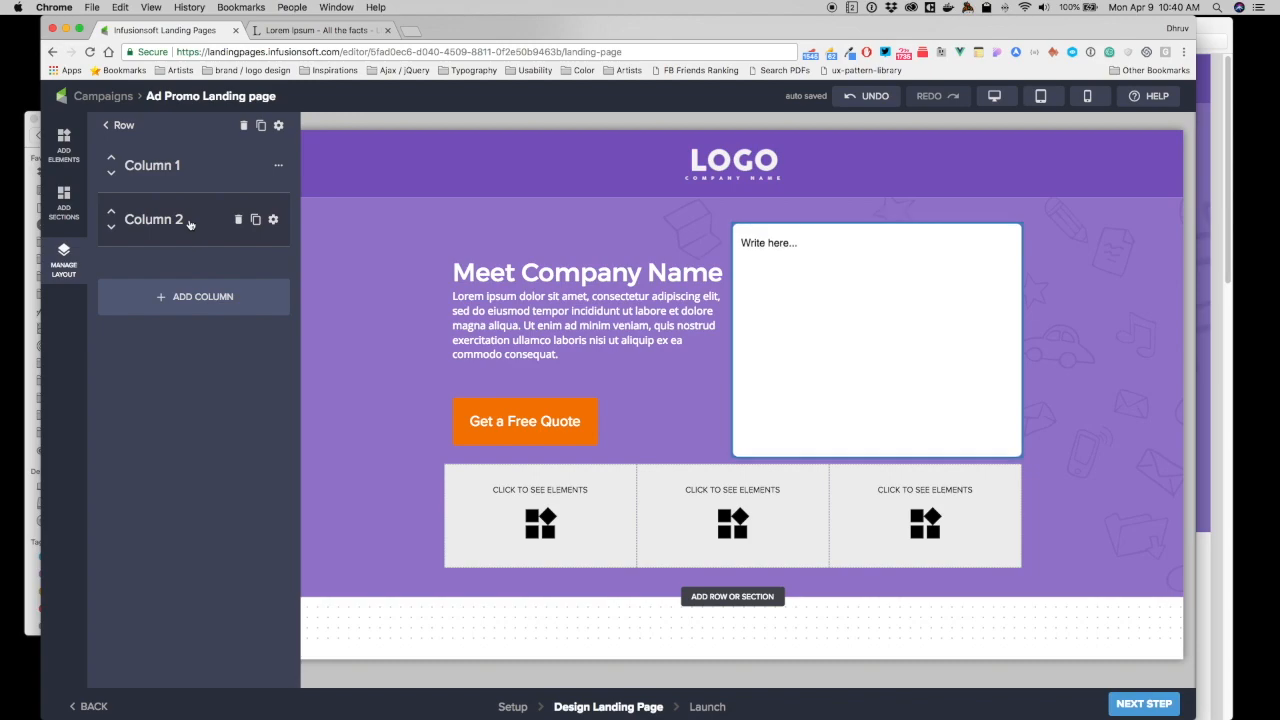
pyautogui.click(169, 224)
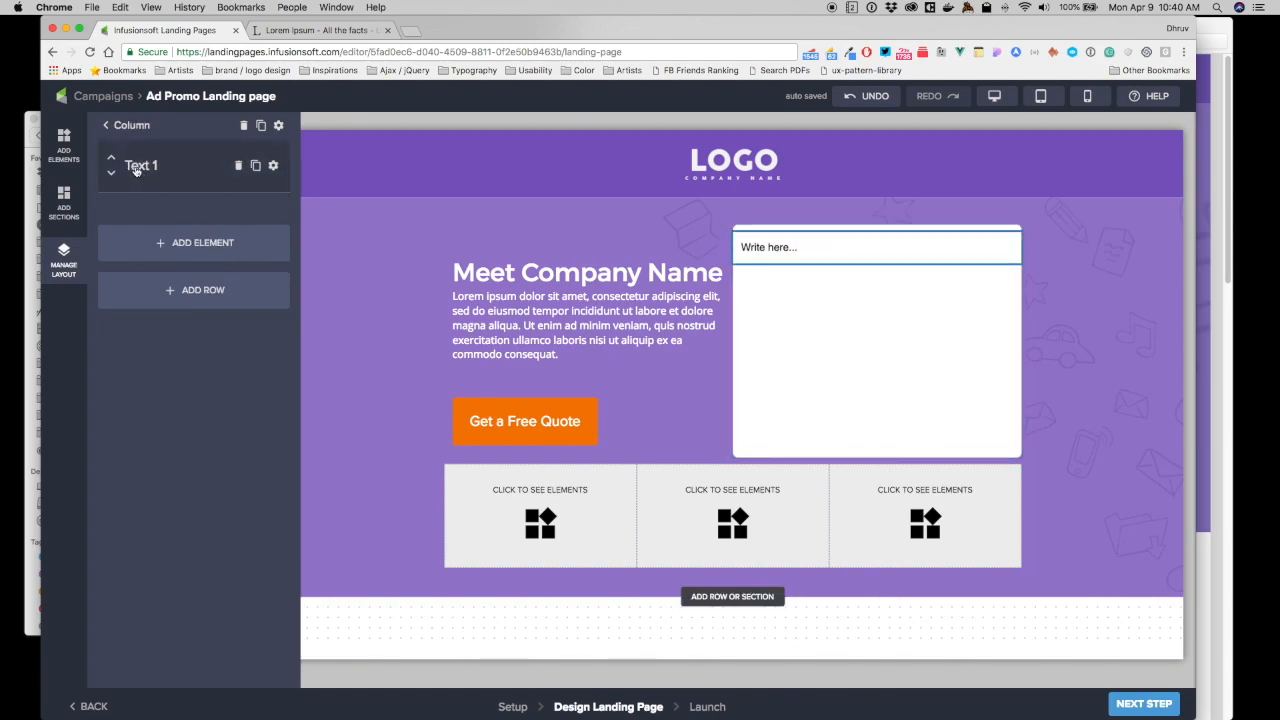
pyautogui.click(232, 290)
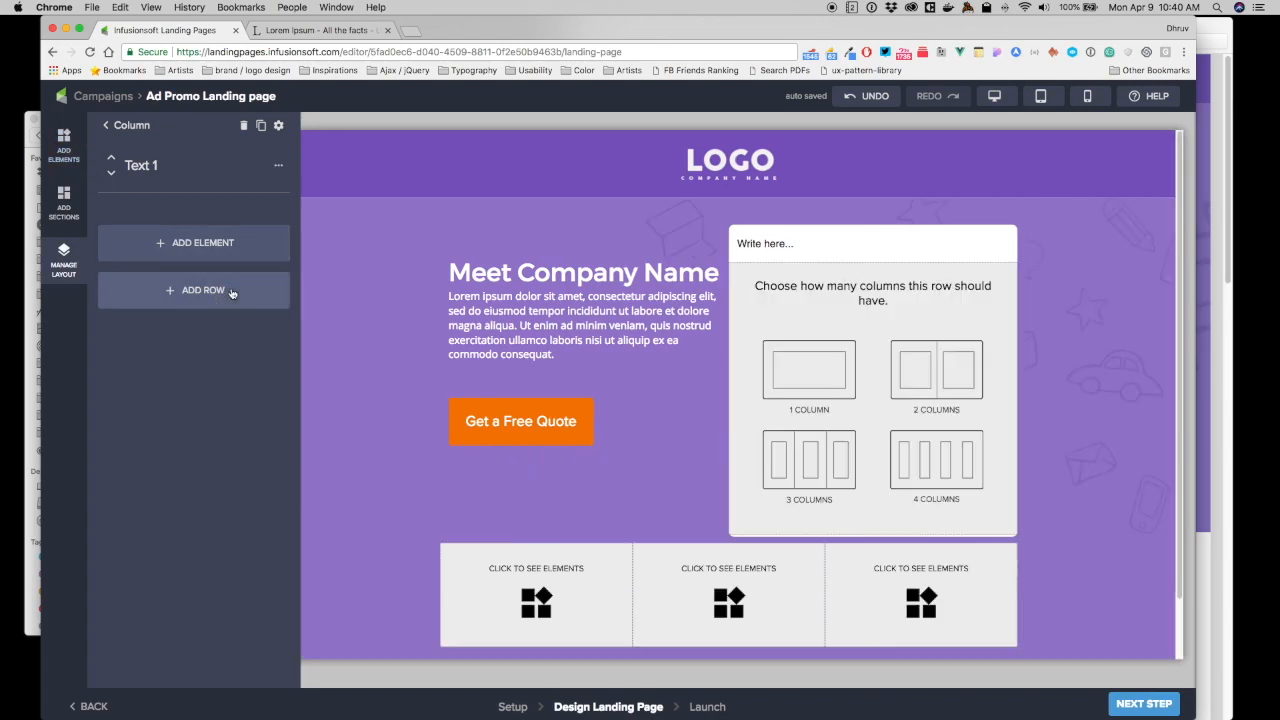
pyautogui.click(923, 370)
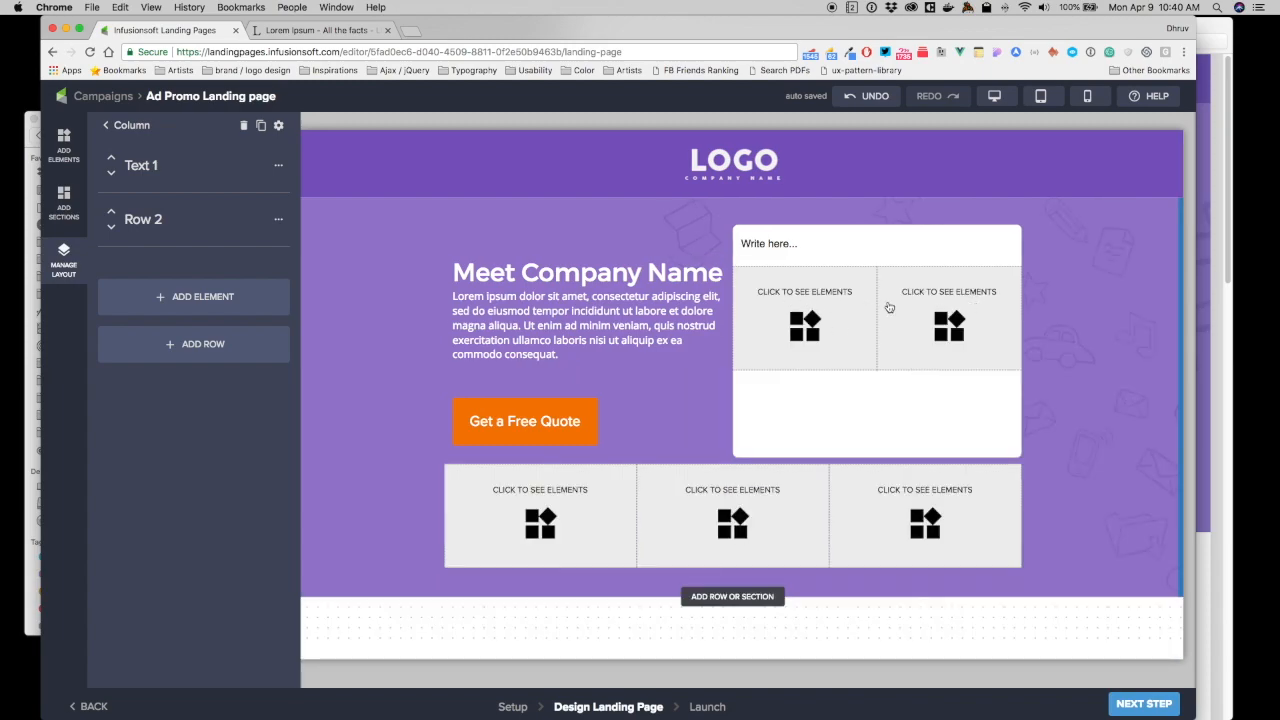
# - Place an Image element in the nested row's first column and a Text element in its second, and compare with the reference screenshot
pyautogui.click(812, 318)
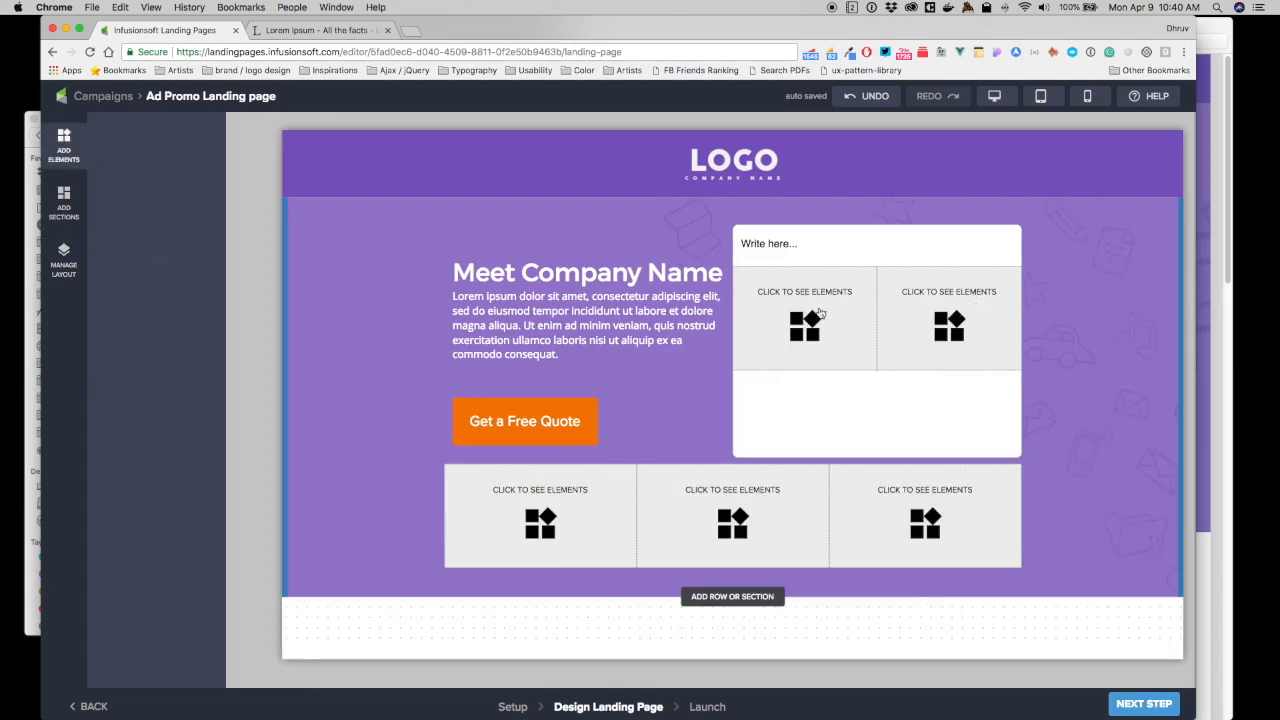
pyautogui.moveTo(186, 310); pyautogui.dragTo(316, 276)
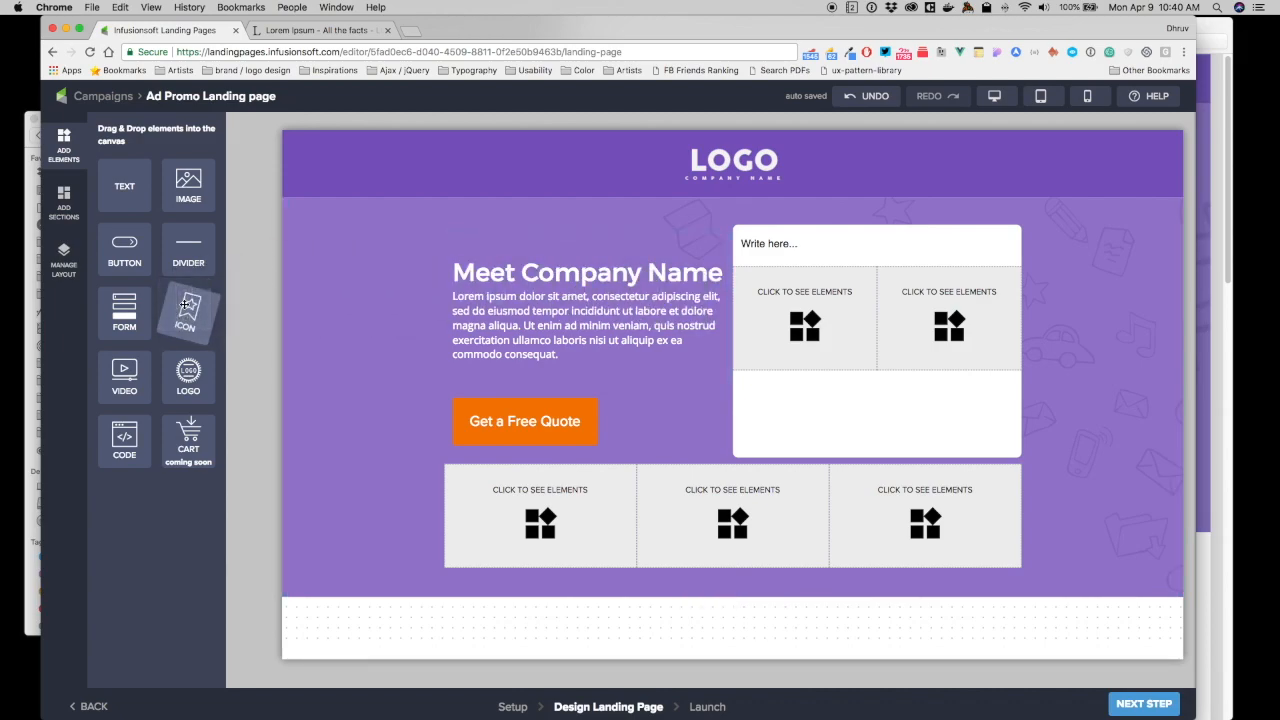
pyautogui.moveTo(188, 182); pyautogui.dragTo(810, 332)
pyautogui.moveTo(124, 186); pyautogui.dragTo(942, 321)
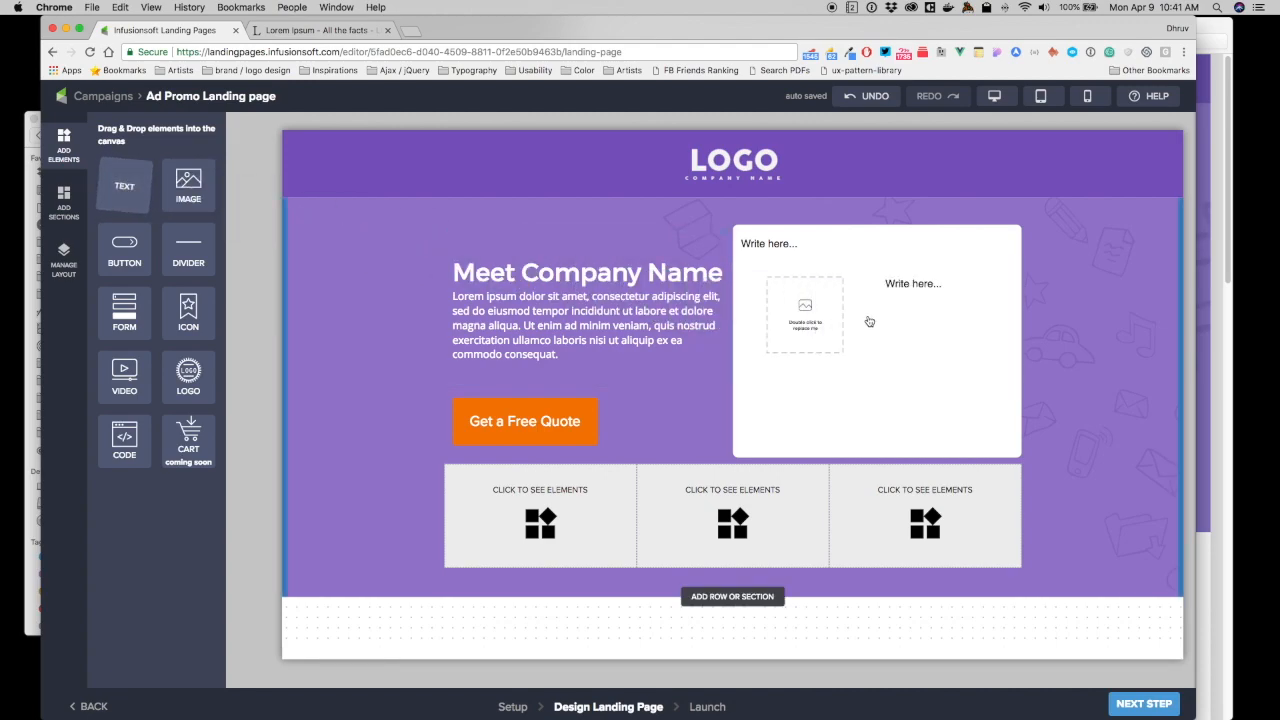
pyautogui.click(1210, 250)
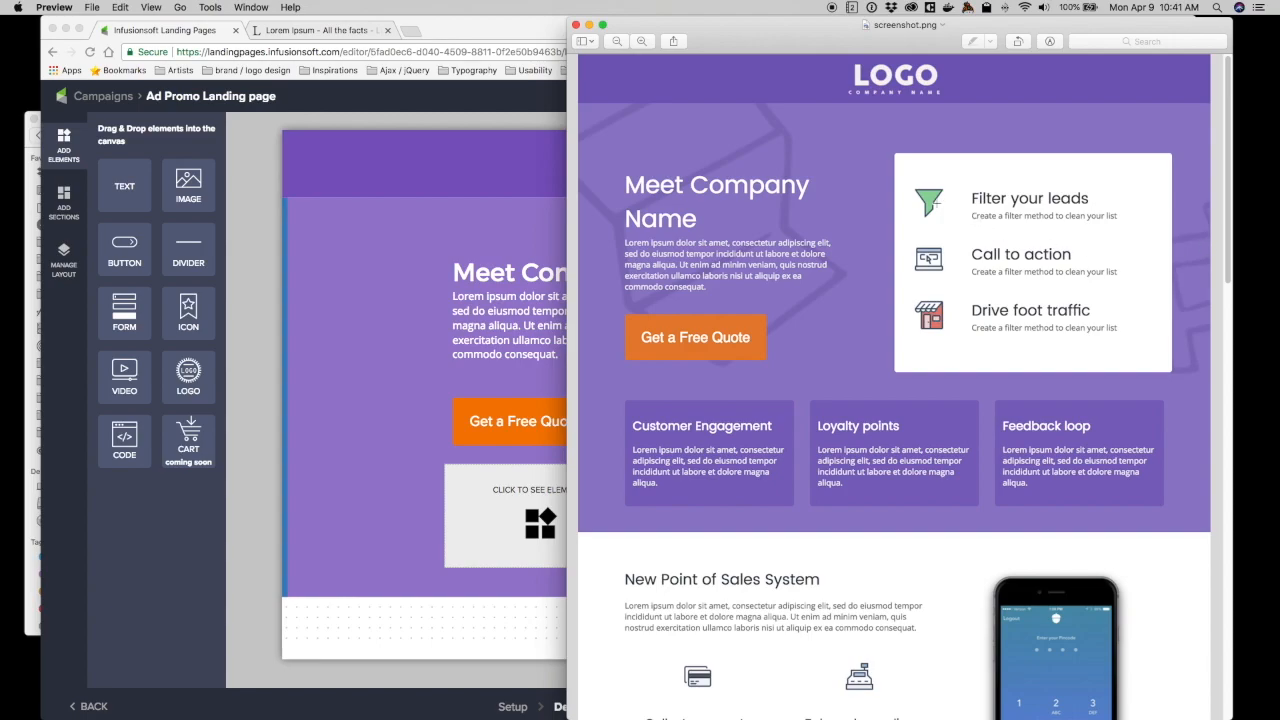
pyautogui.click(388, 357)
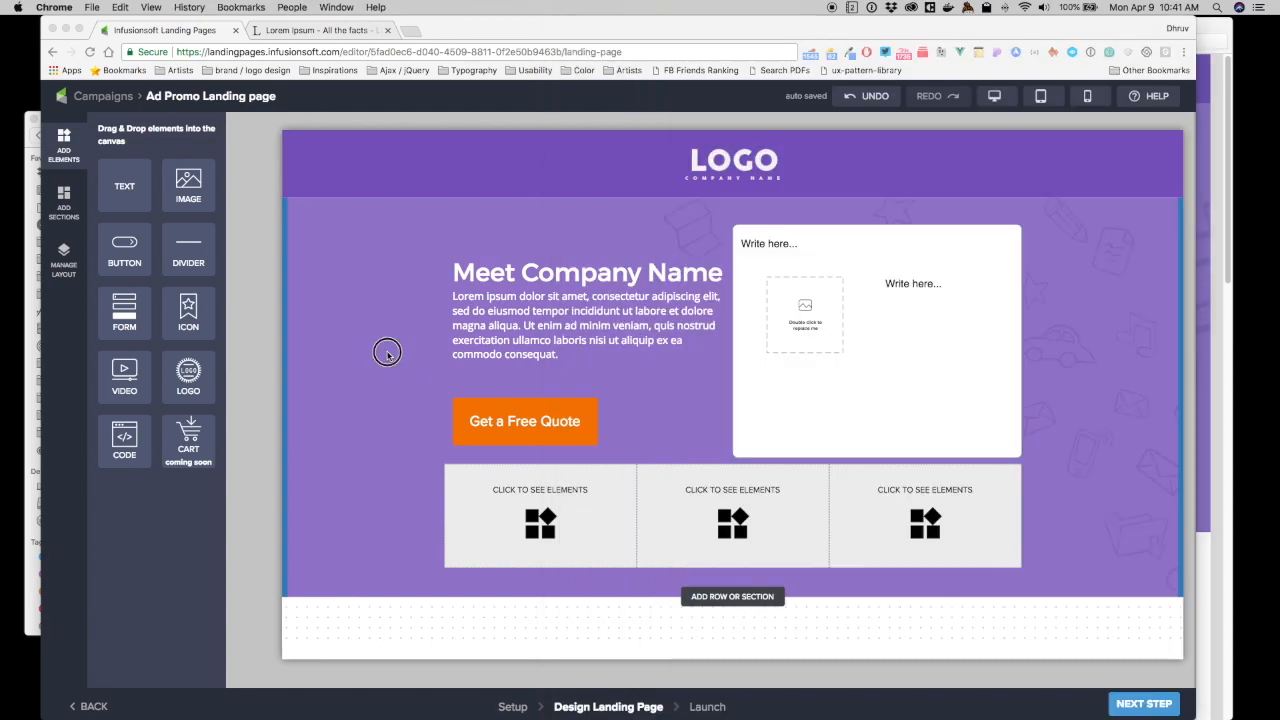
# - Resize Column 1 of the nested row to 2 and compare the image column's proportions with the reference screenshot
pyautogui.click(793, 327)
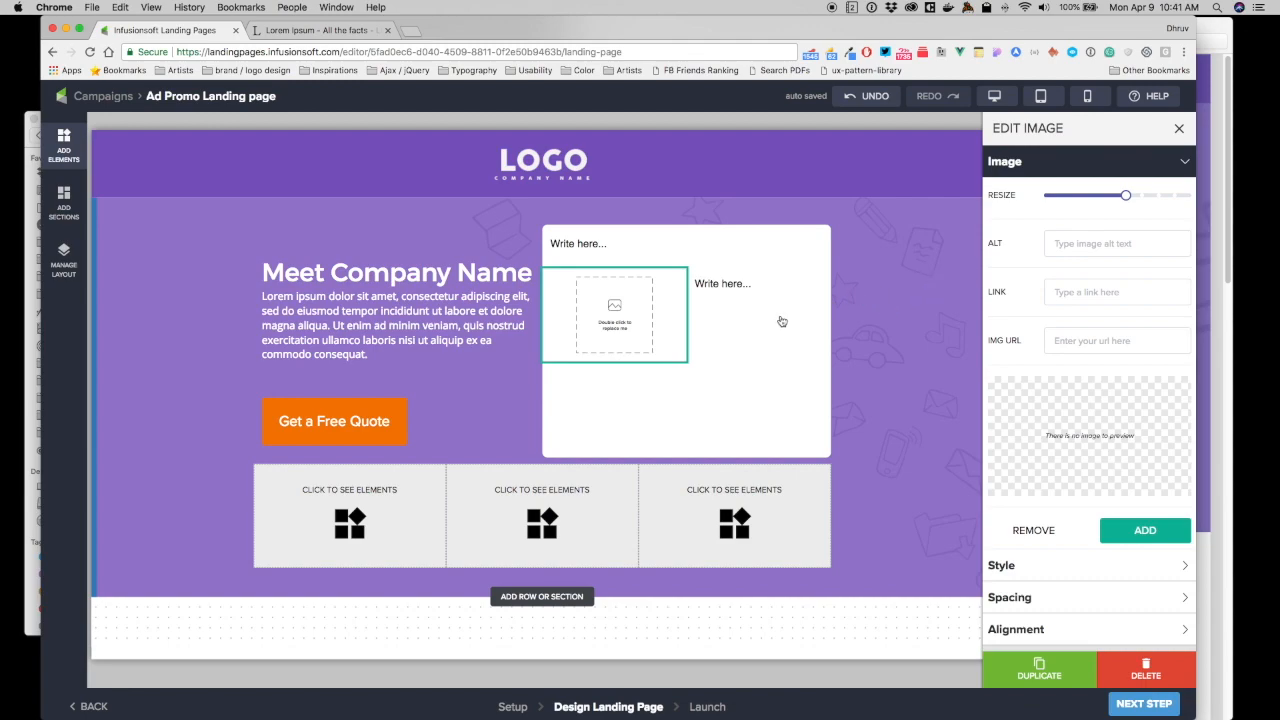
pyautogui.click(55, 252)
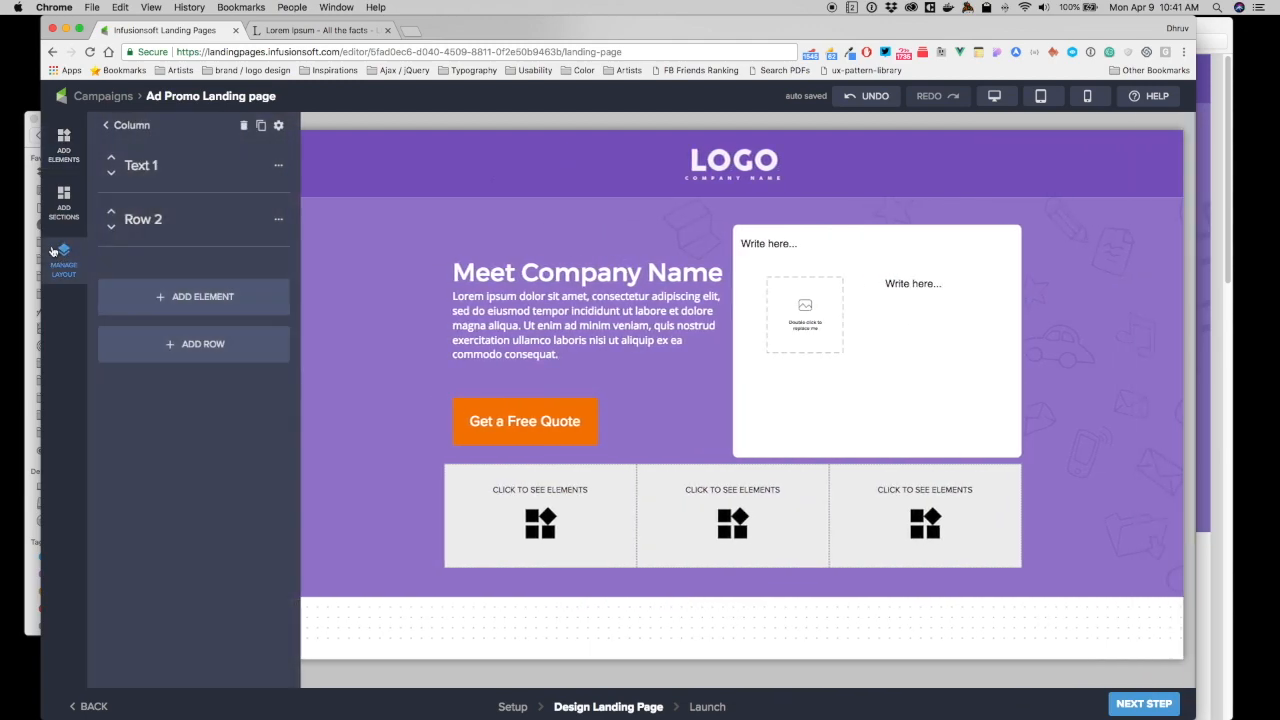
pyautogui.click(150, 219)
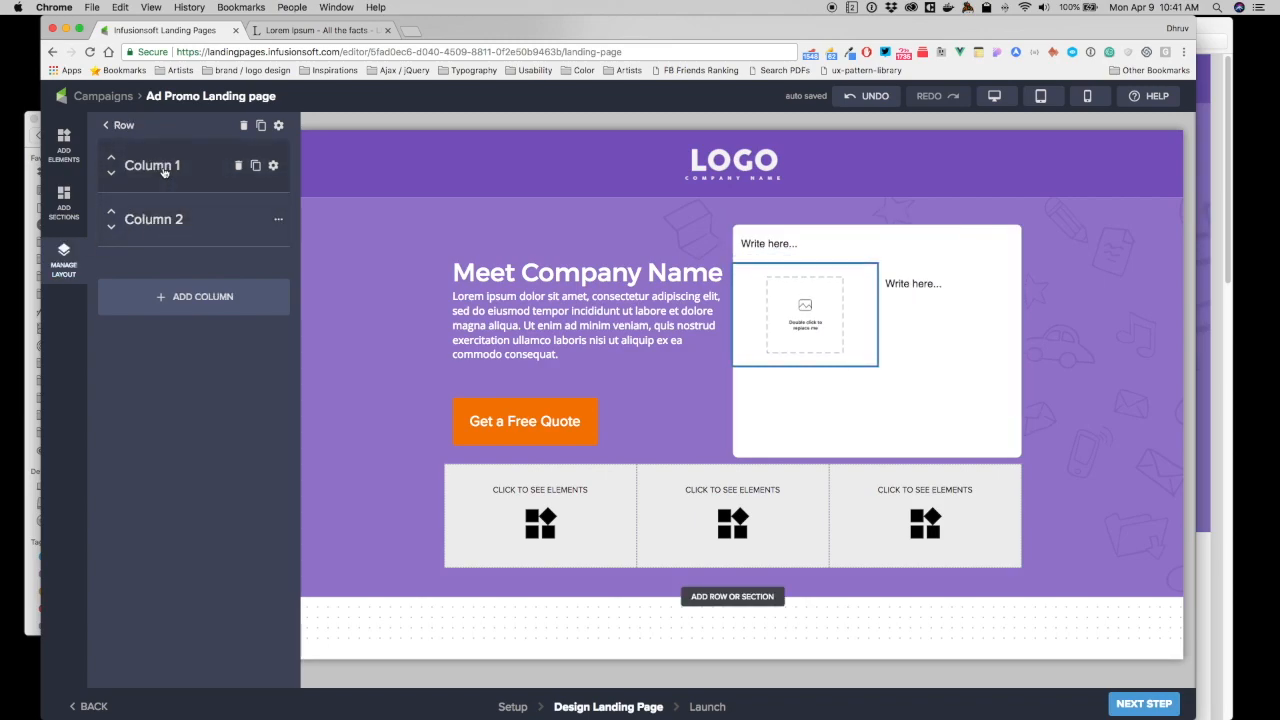
pyautogui.click(272, 166)
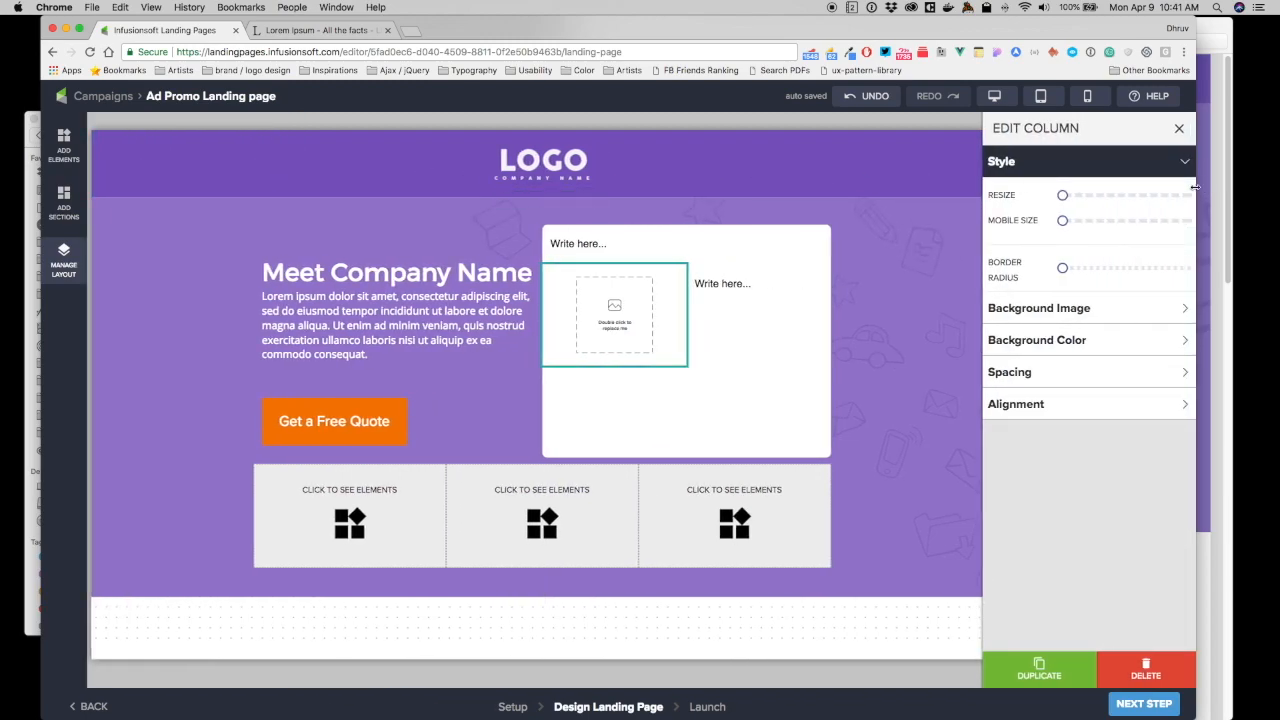
pyautogui.moveTo(1063, 195); pyautogui.dragTo(1082, 195)
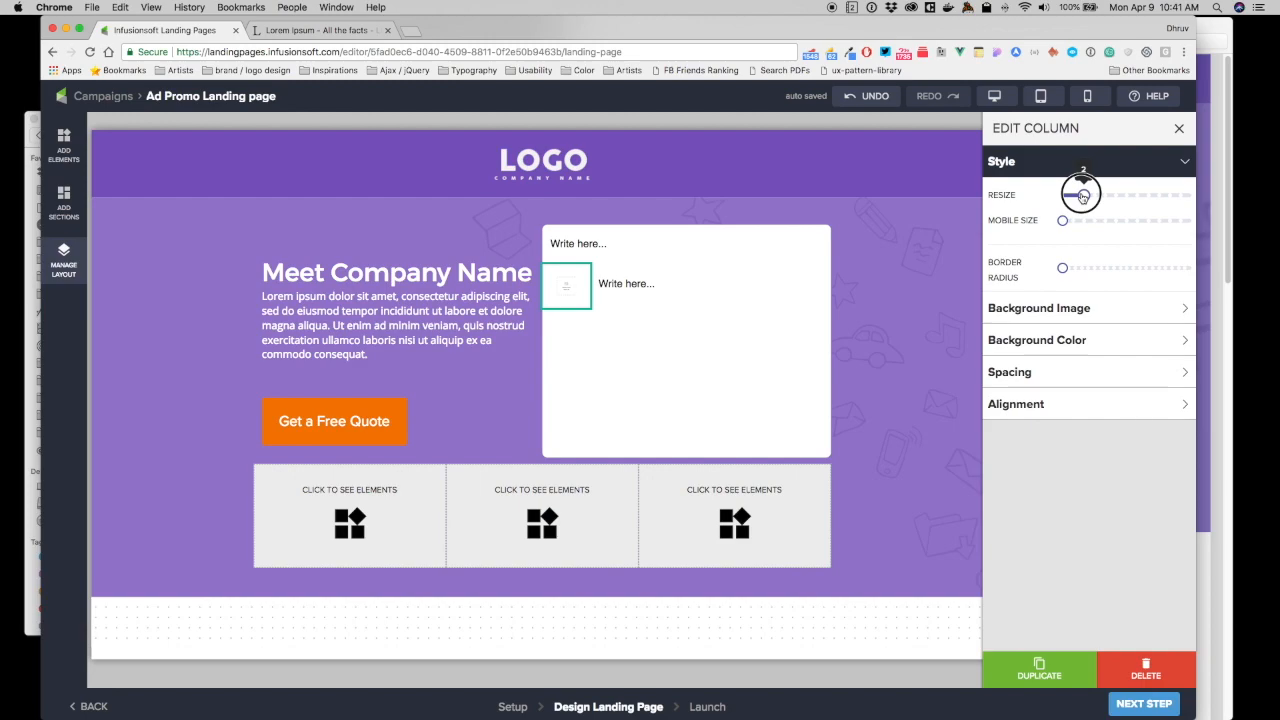
pyautogui.click(1206, 191)
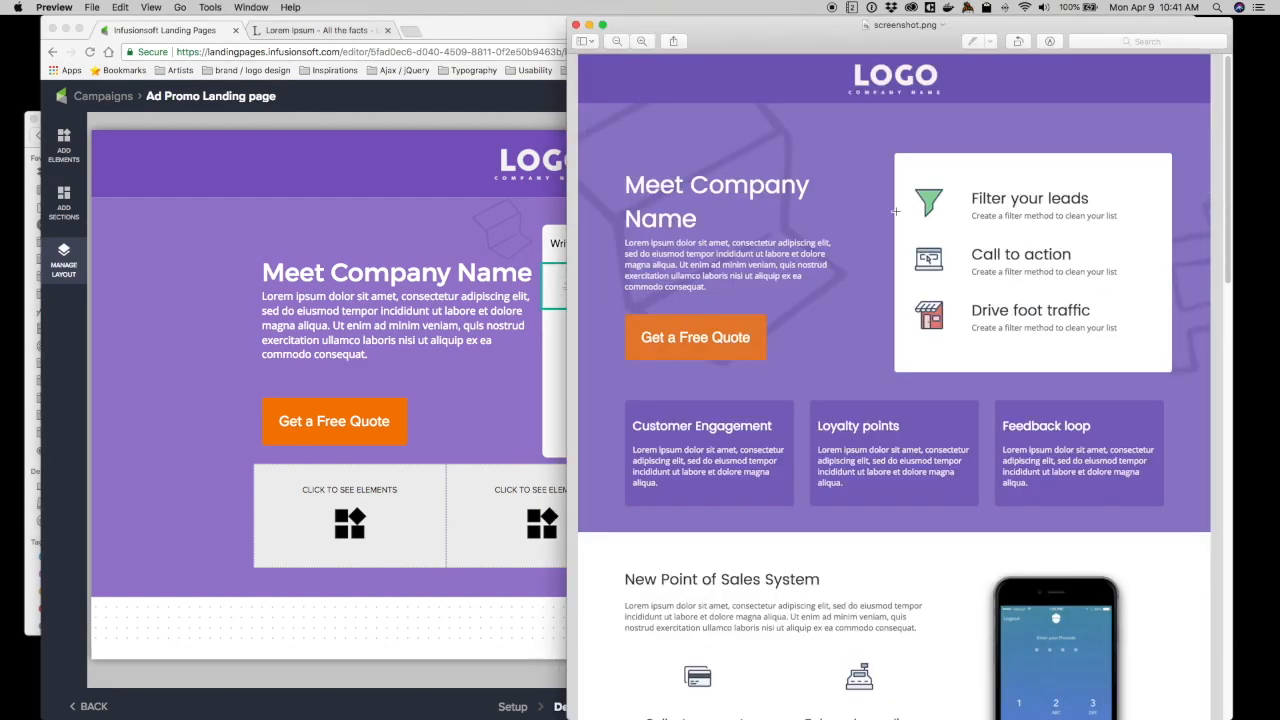
pyautogui.click(556, 292)
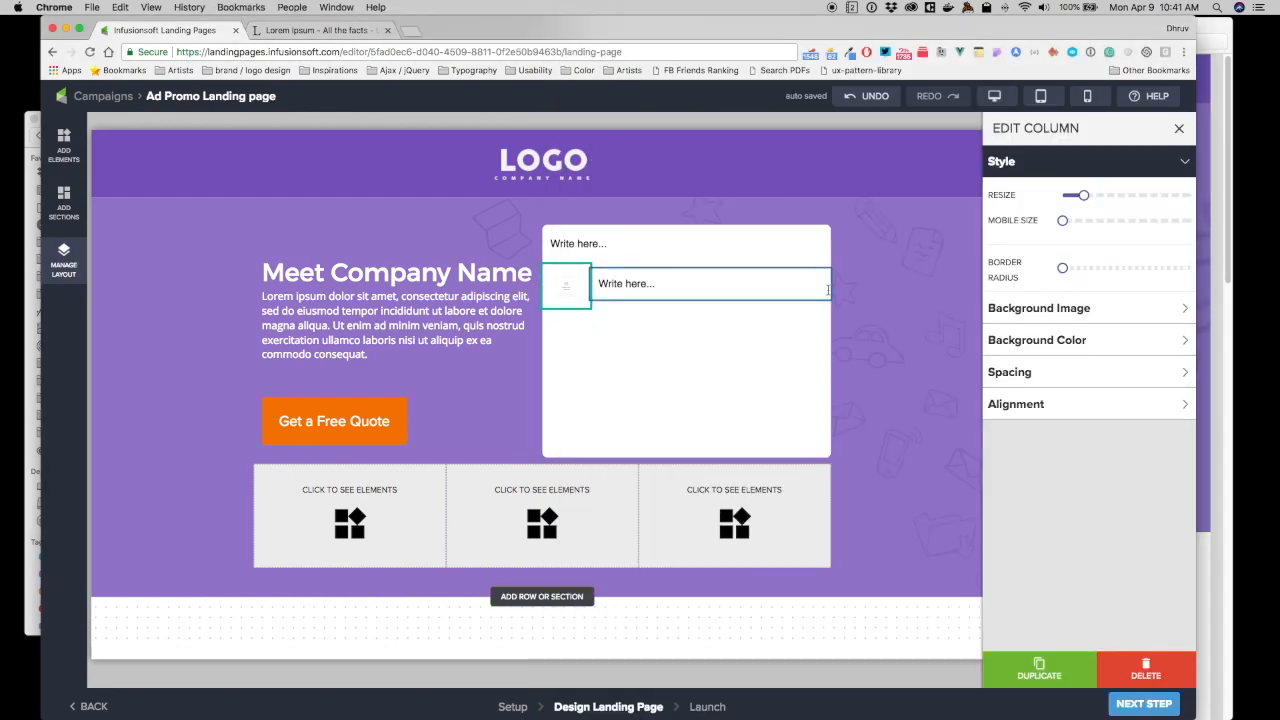
# - Upload filter.png from the Ad landing page folder into the nested row's Image element, checking the first icon in the reference screenshot
pyautogui.click(567, 287)
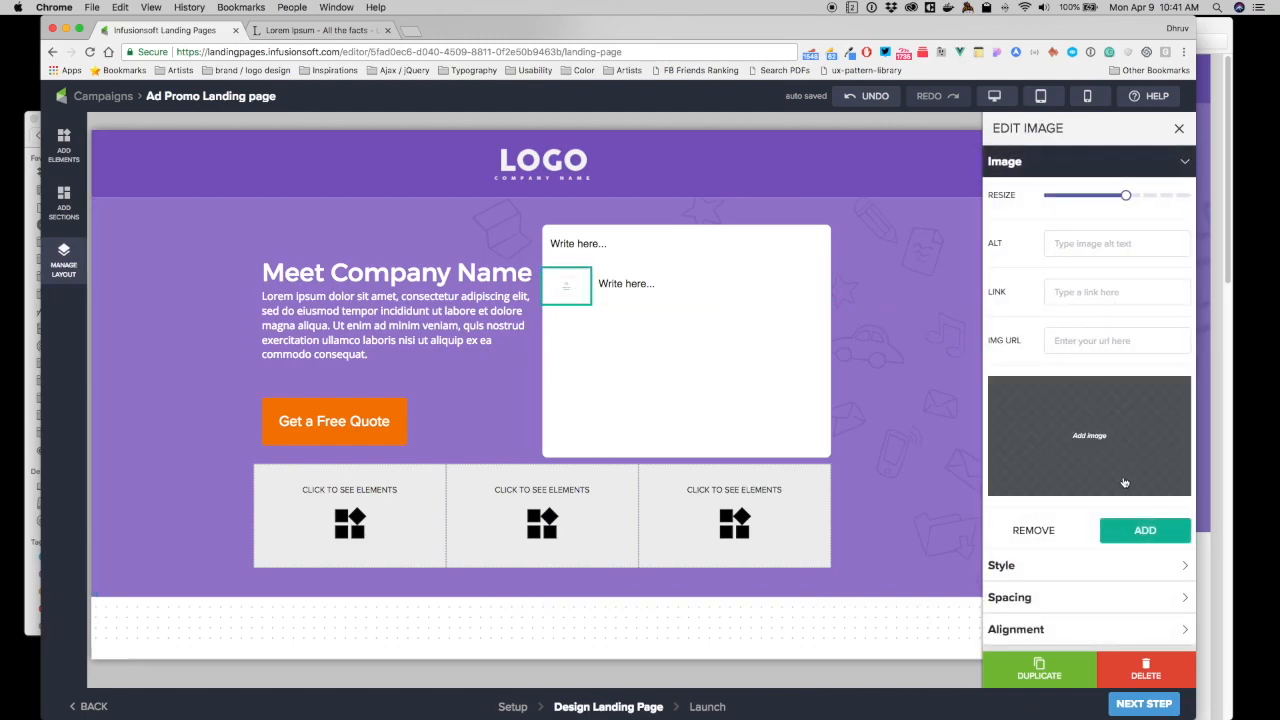
pyautogui.click(1097, 446)
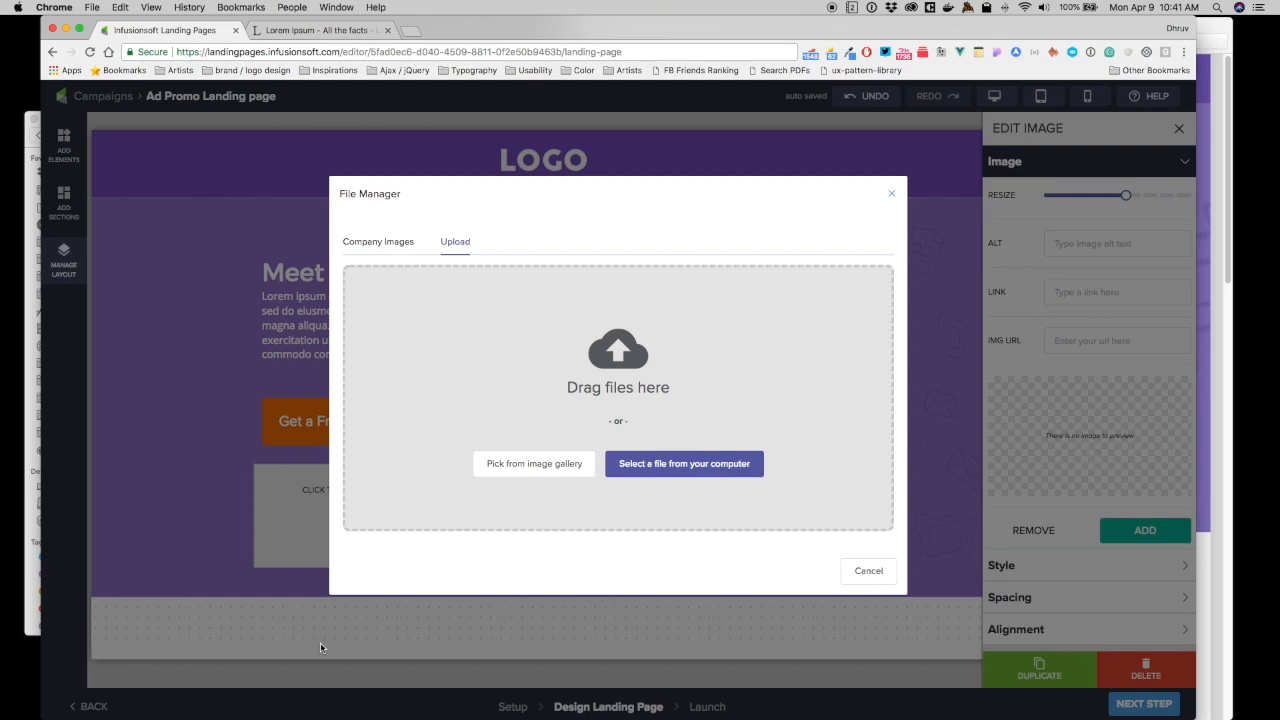
pyautogui.click(28, 302)
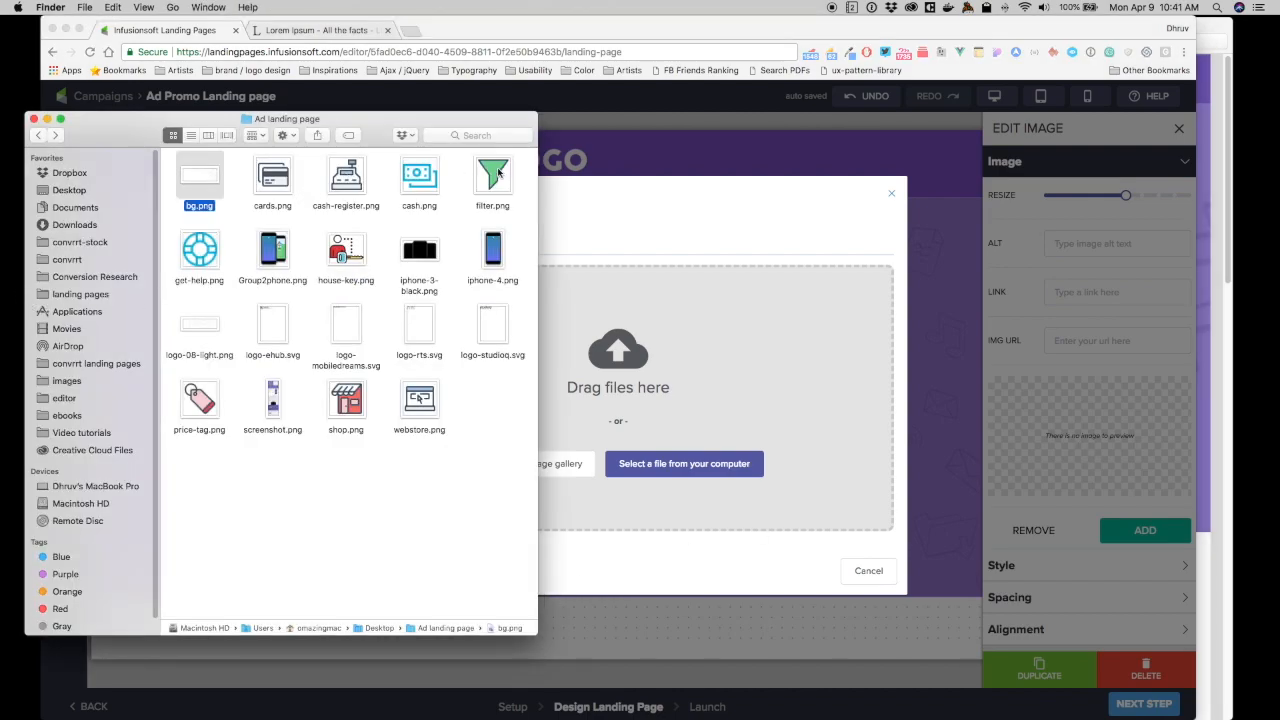
pyautogui.click(1222, 151)
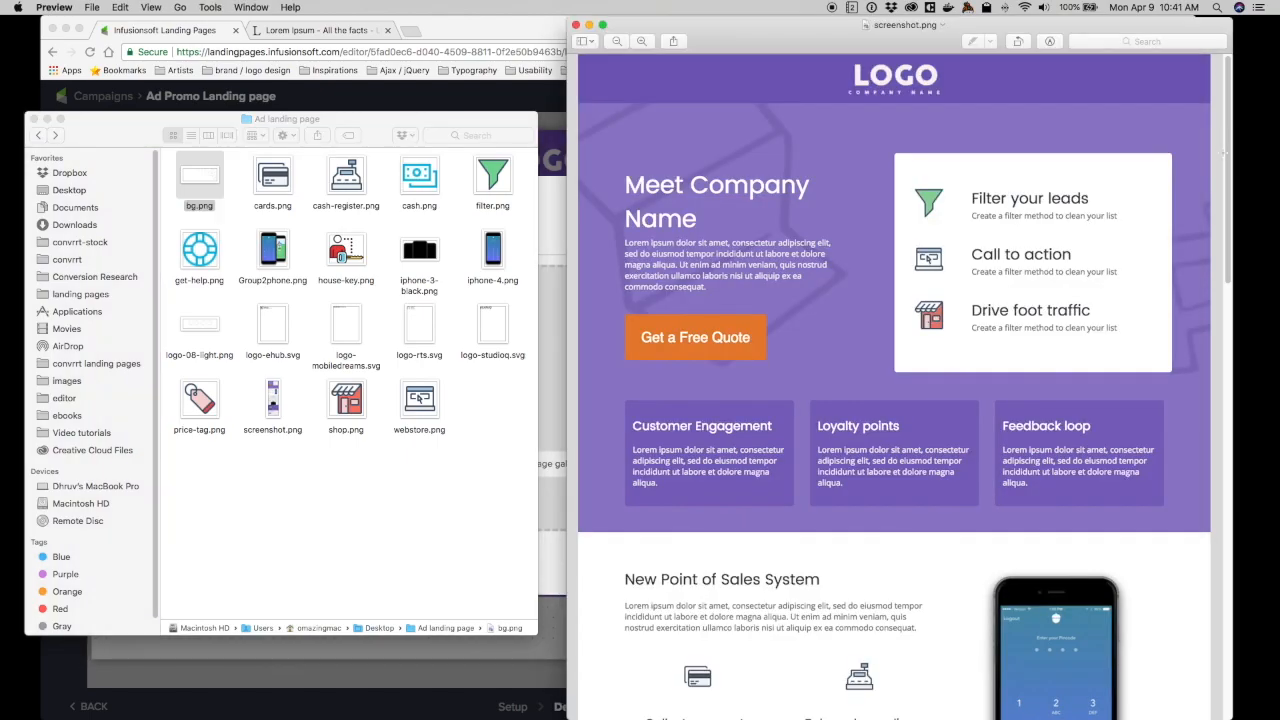
pyautogui.click(491, 174)
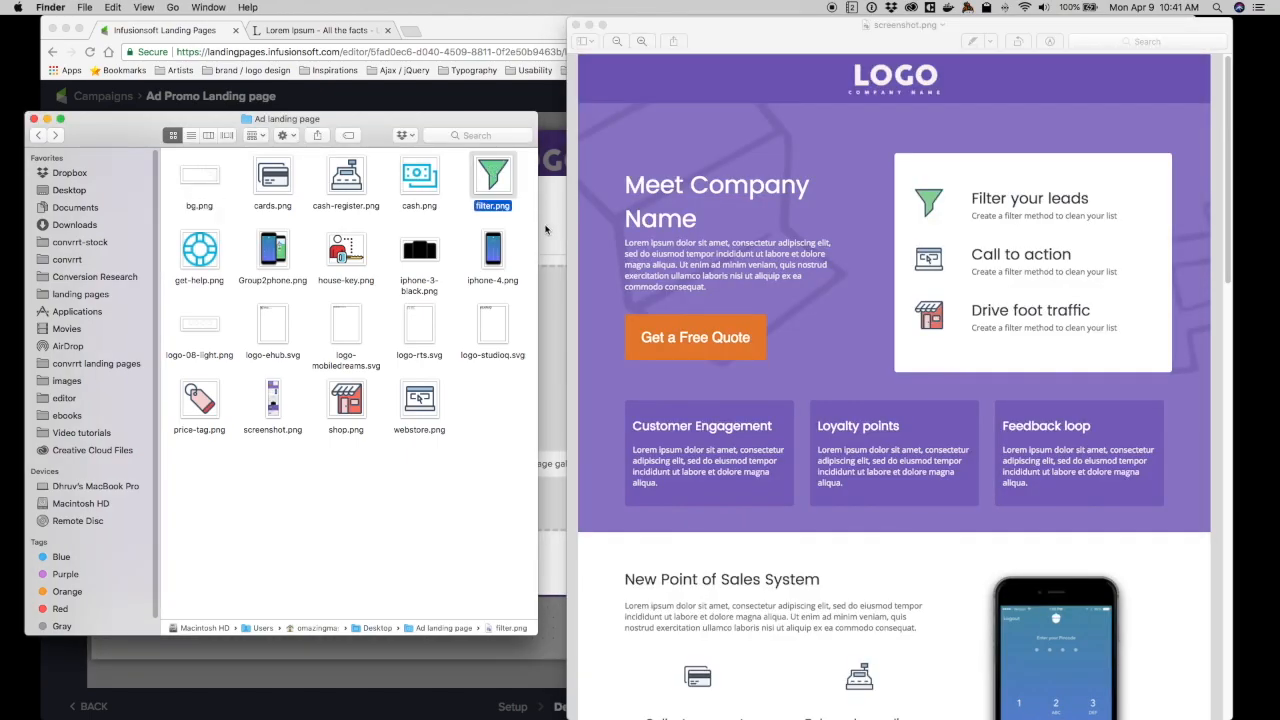
pyautogui.click(546, 230)
pyautogui.click(31, 250)
pyautogui.moveTo(505, 179); pyautogui.dragTo(668, 339)
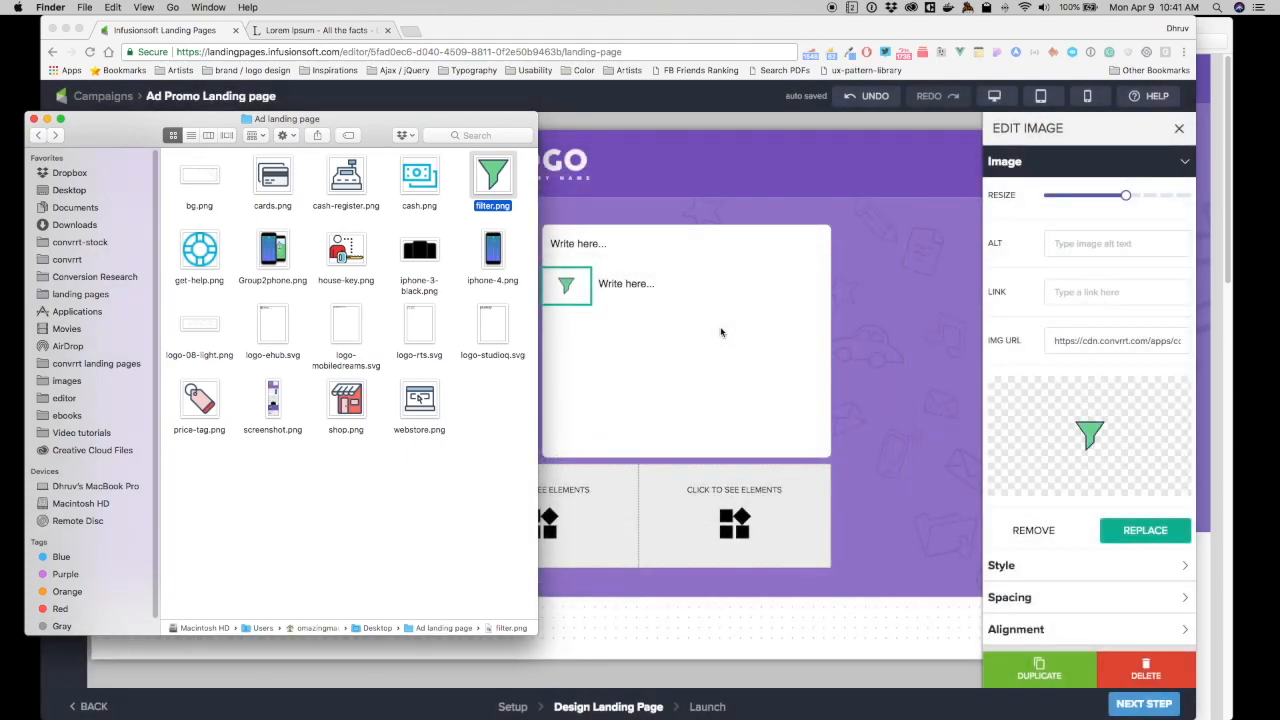
pyautogui.click(721, 332)
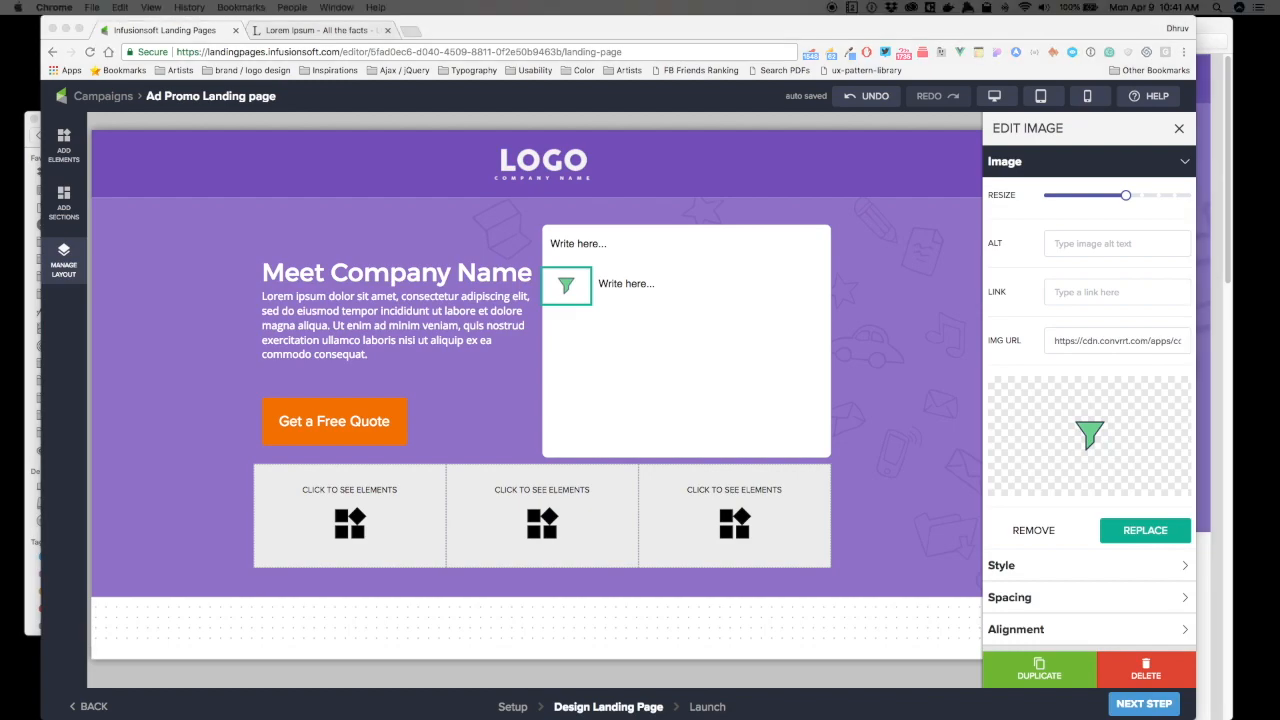
# - Replace the placeholder text beside the filter icon with "Filter your leads" and compare font styles, settling on Subtitle
pyautogui.click(626, 284)
pyautogui.click(626, 284)
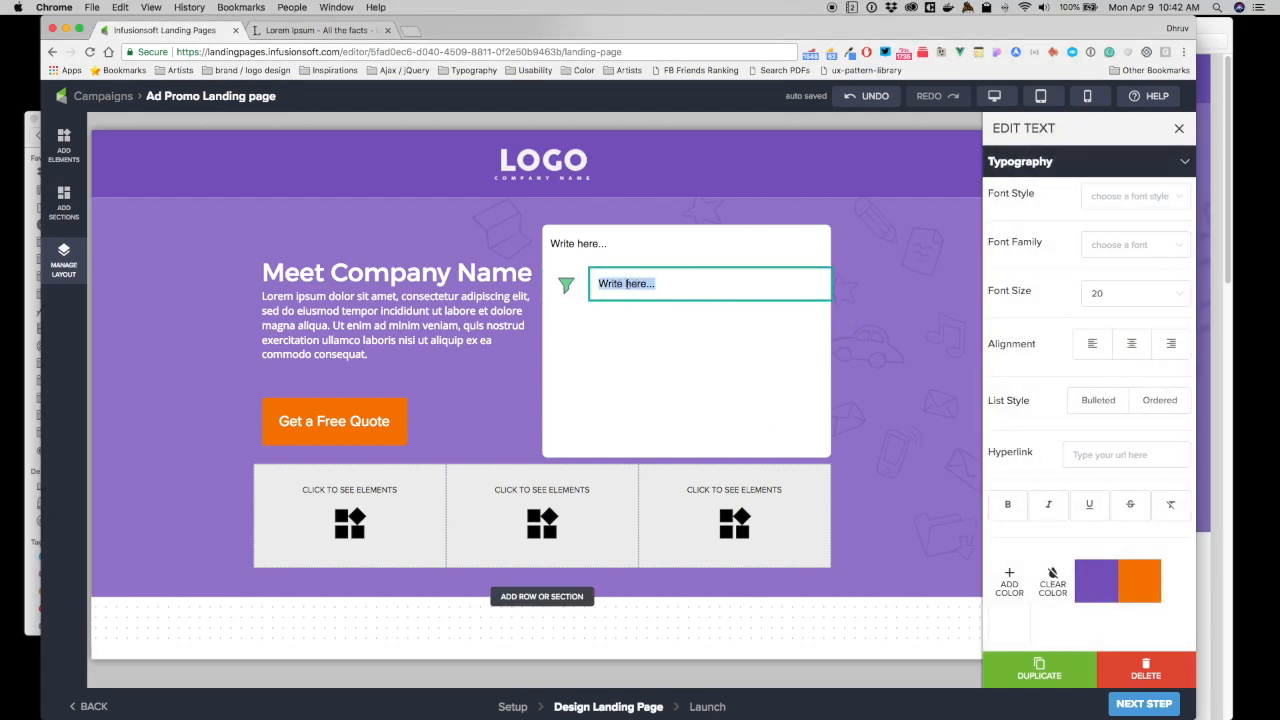
pyautogui.write('Filter your leads')
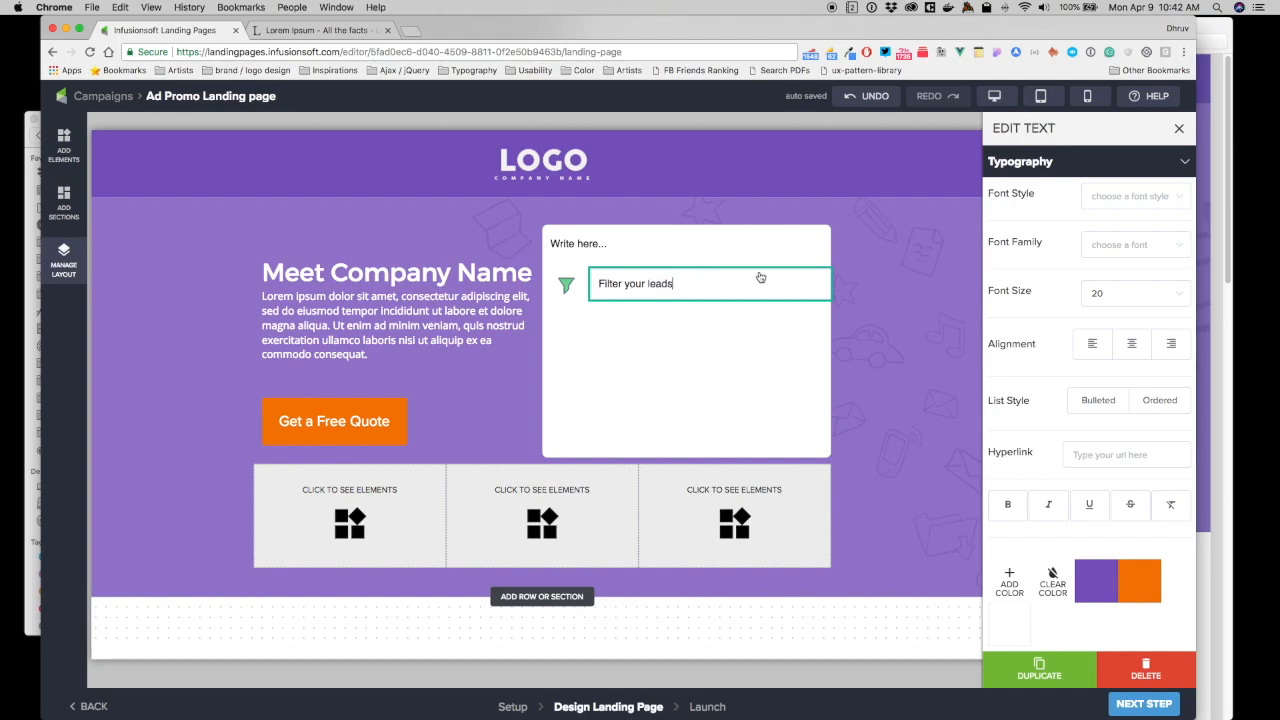
pyautogui.click(1114, 203)
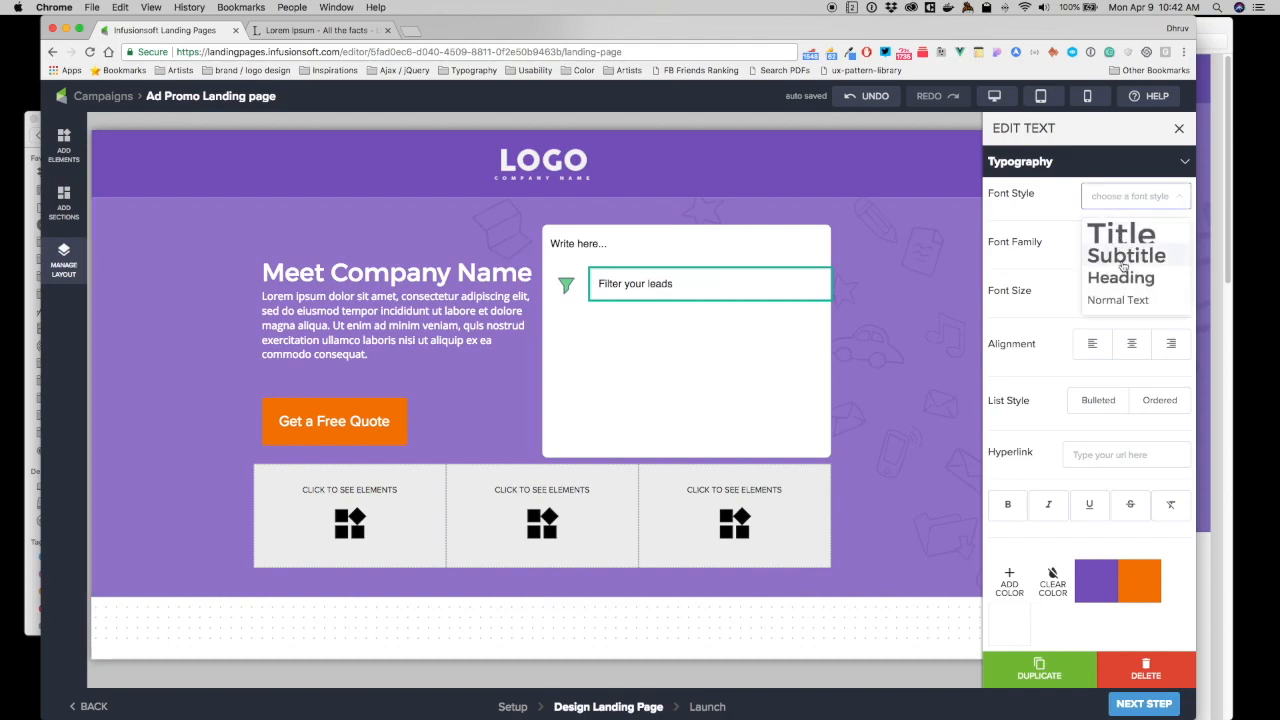
pyautogui.click(1123, 256)
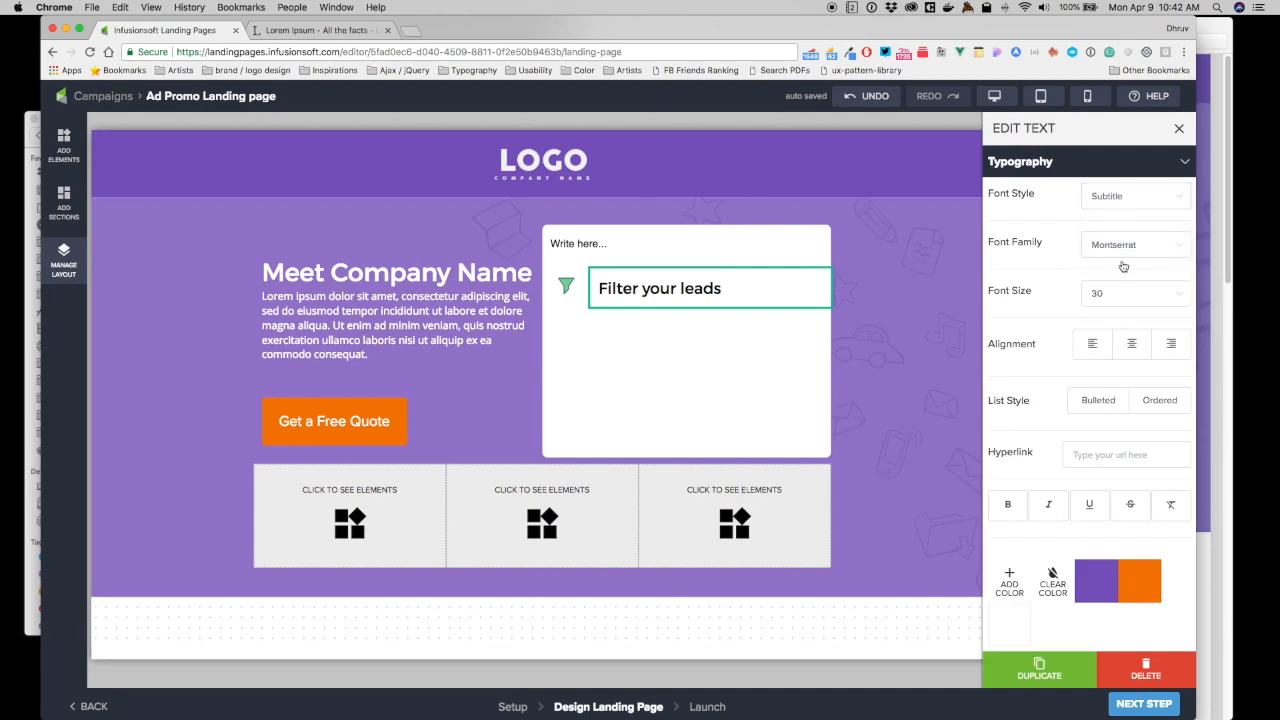
pyautogui.click(1132, 196)
pyautogui.click(1131, 276)
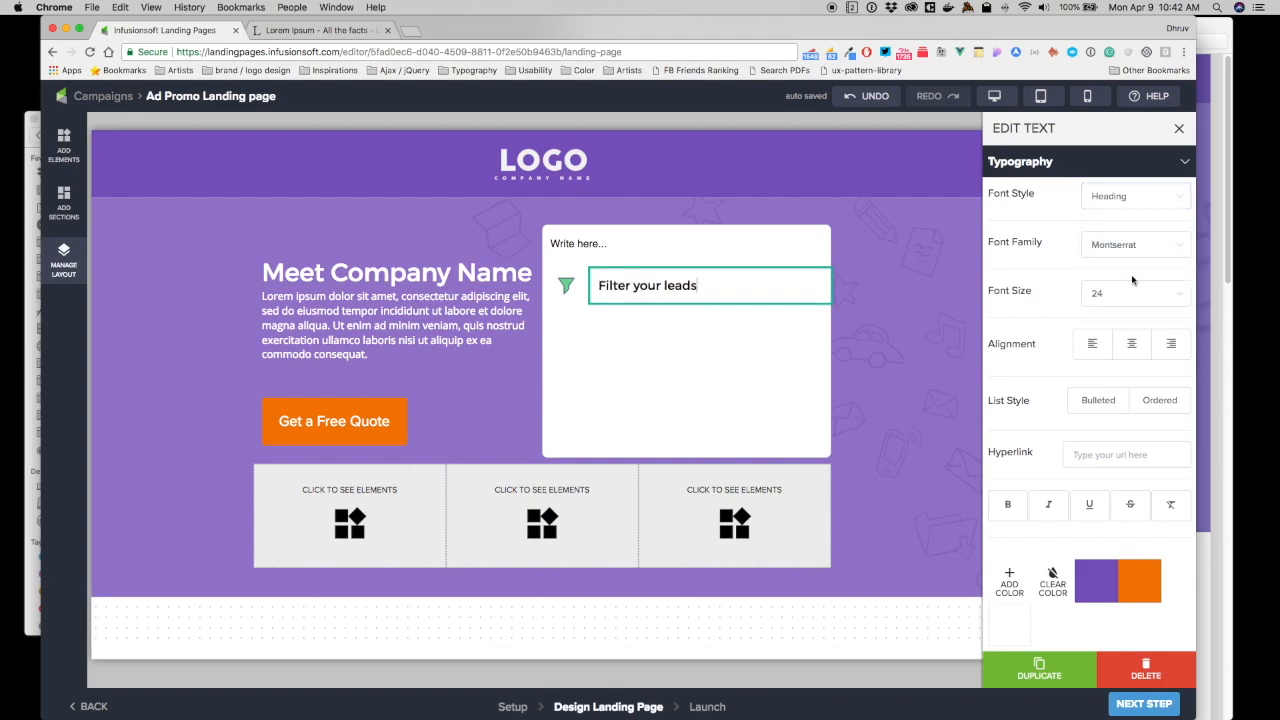
pyautogui.click(1127, 197)
pyautogui.click(1123, 255)
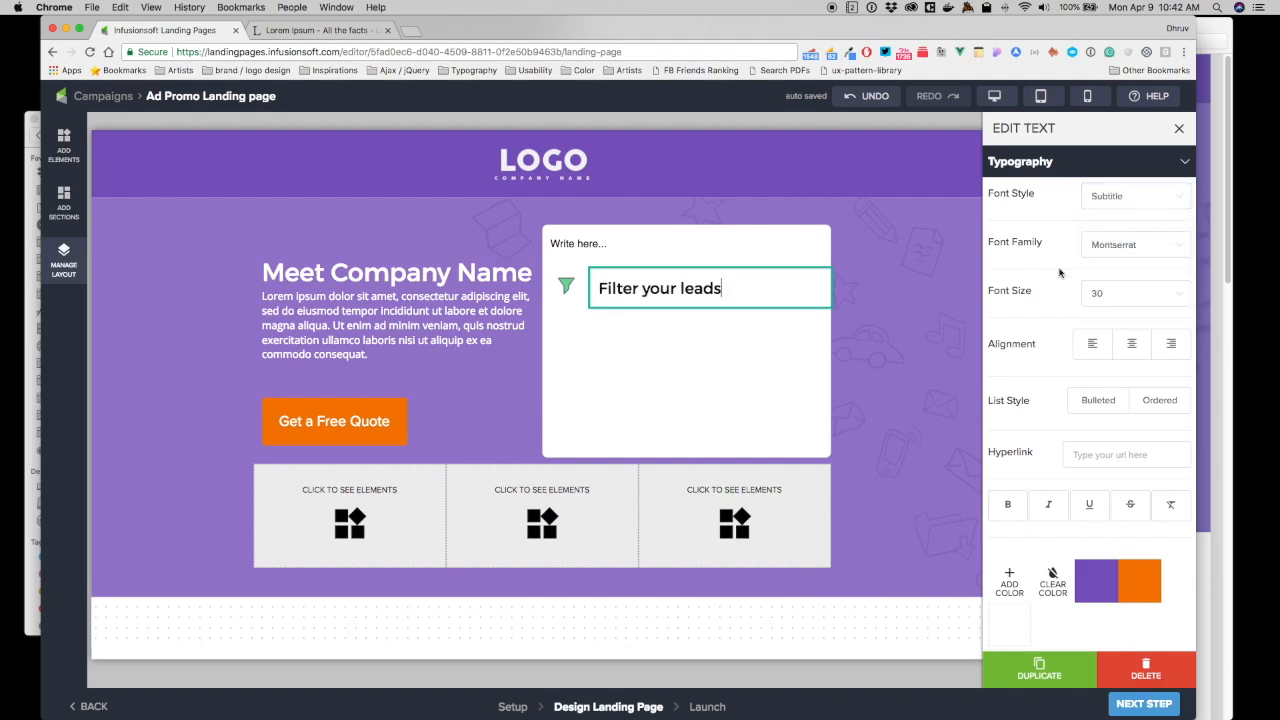
# - Add the line "Create a filter method to clean your list" below the "Filter your leads" heading in the Normal Text style
pyautogui.press('Return')
pyautogui.write('C')
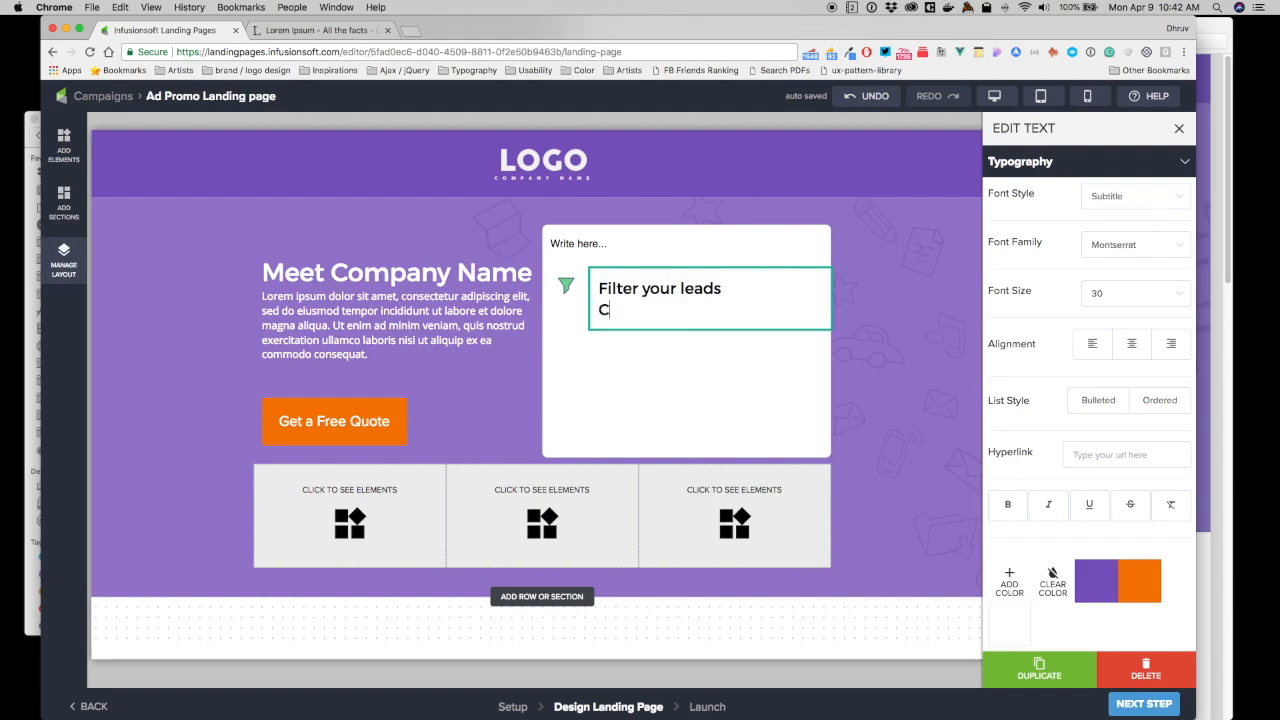
pyautogui.write('reate a filter method')
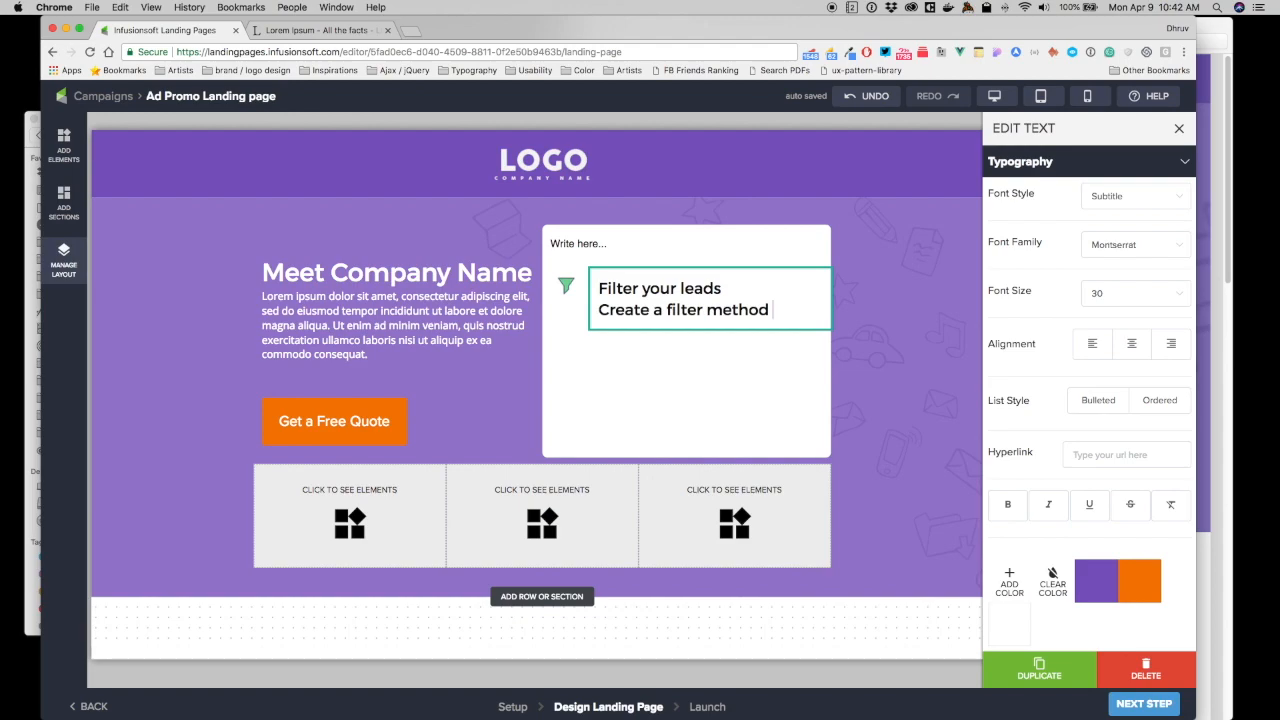
pyautogui.write(' to clean your list')
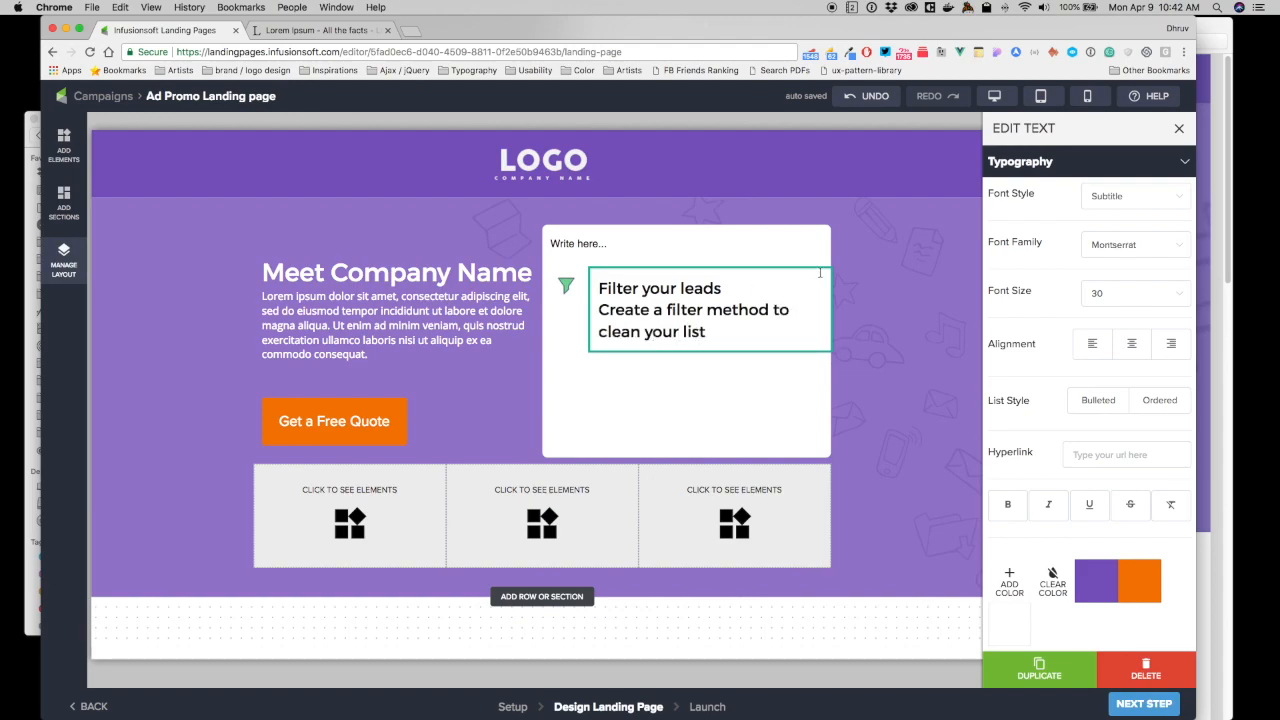
pyautogui.click(1107, 196)
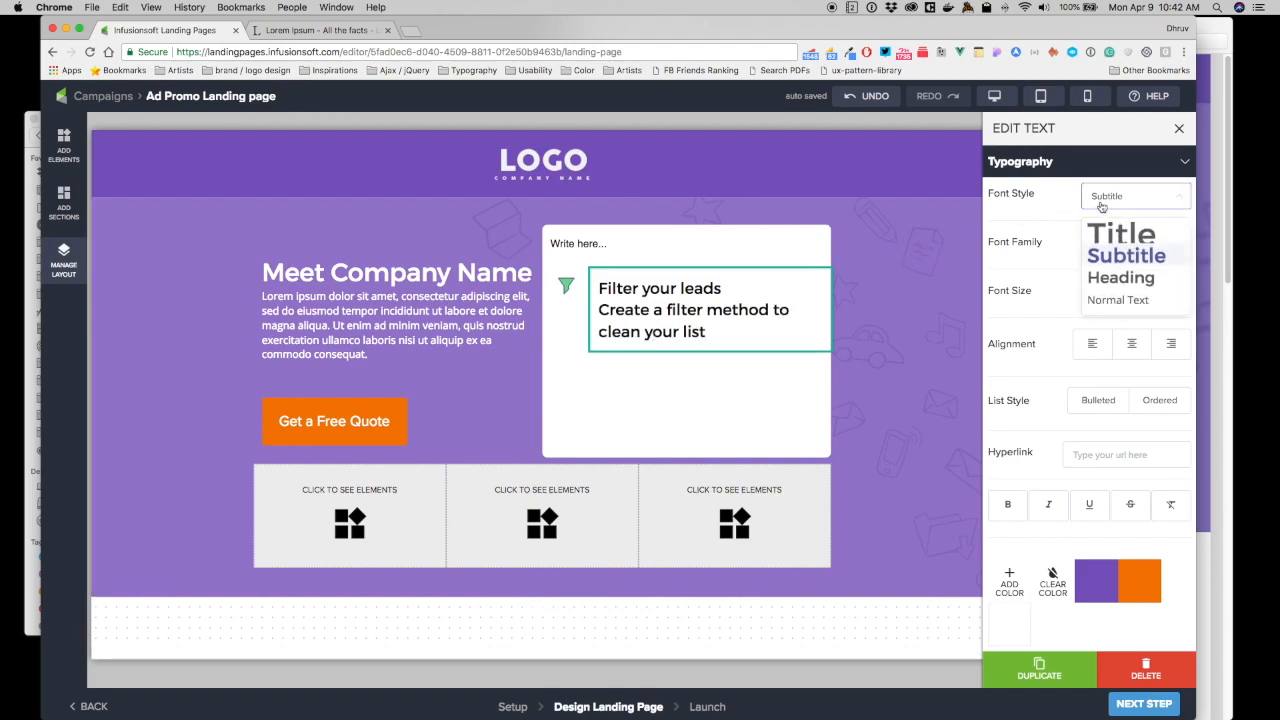
pyautogui.click(1123, 300)
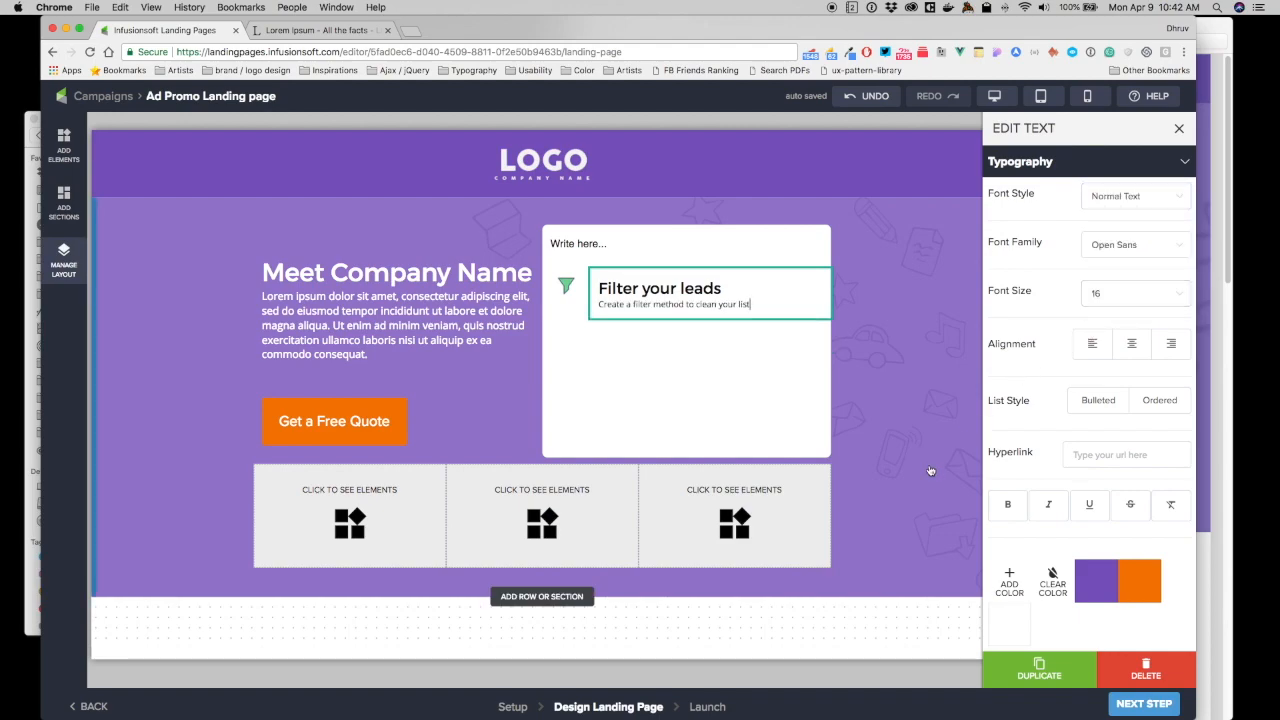
# - Add dark grey #424242 as a new text color for the "Filter your leads" Text element and save it
pyautogui.click(1019, 581)
pyautogui.scroll(-4, 1022, 575)
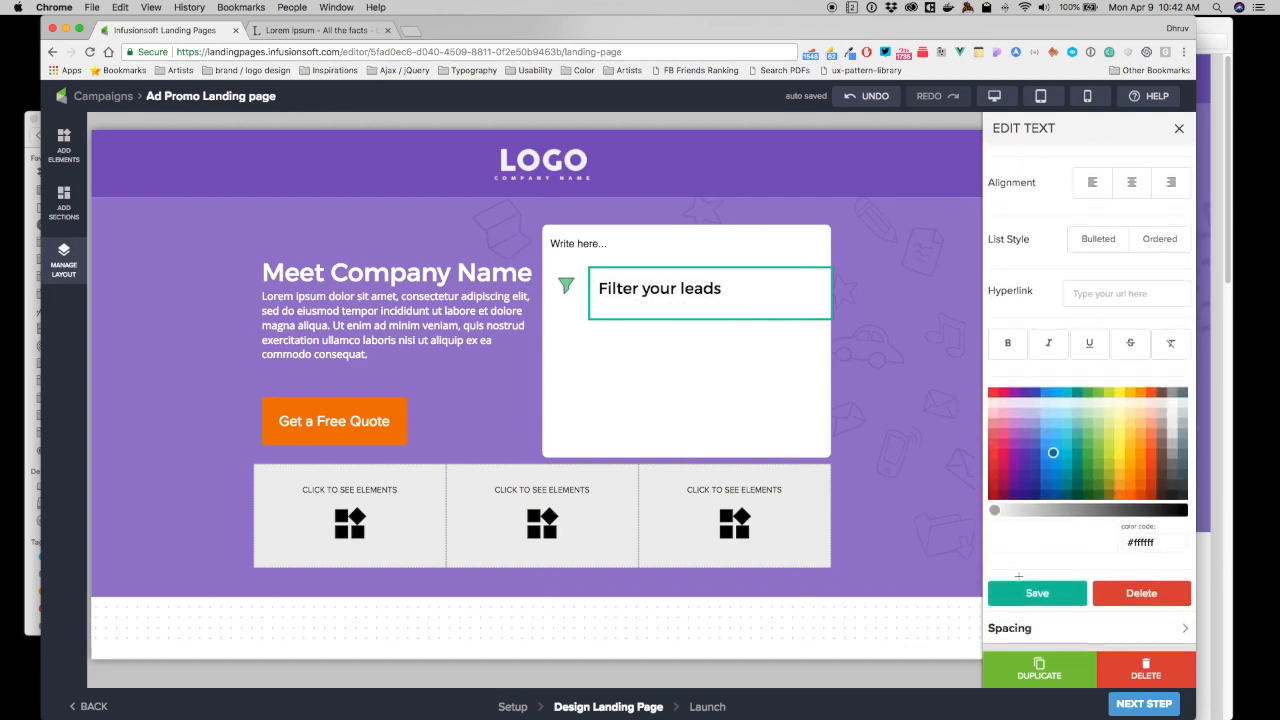
pyautogui.click(1172, 477)
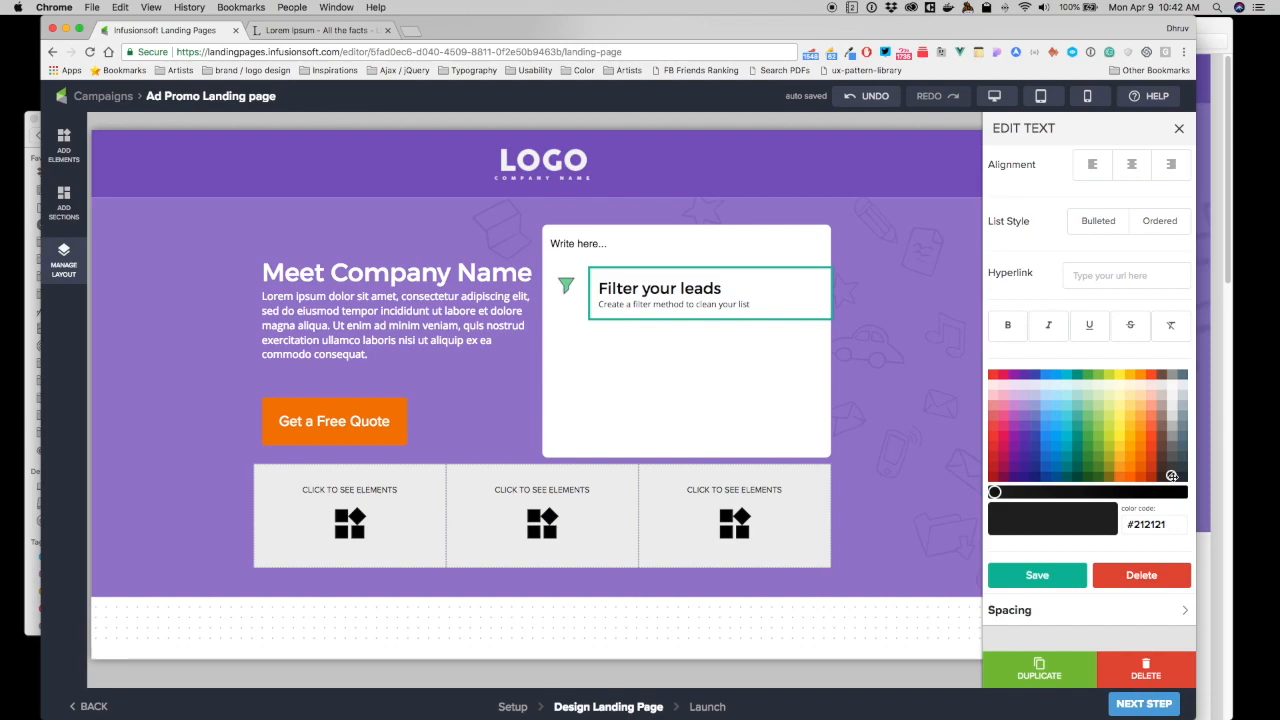
pyautogui.click(1172, 469)
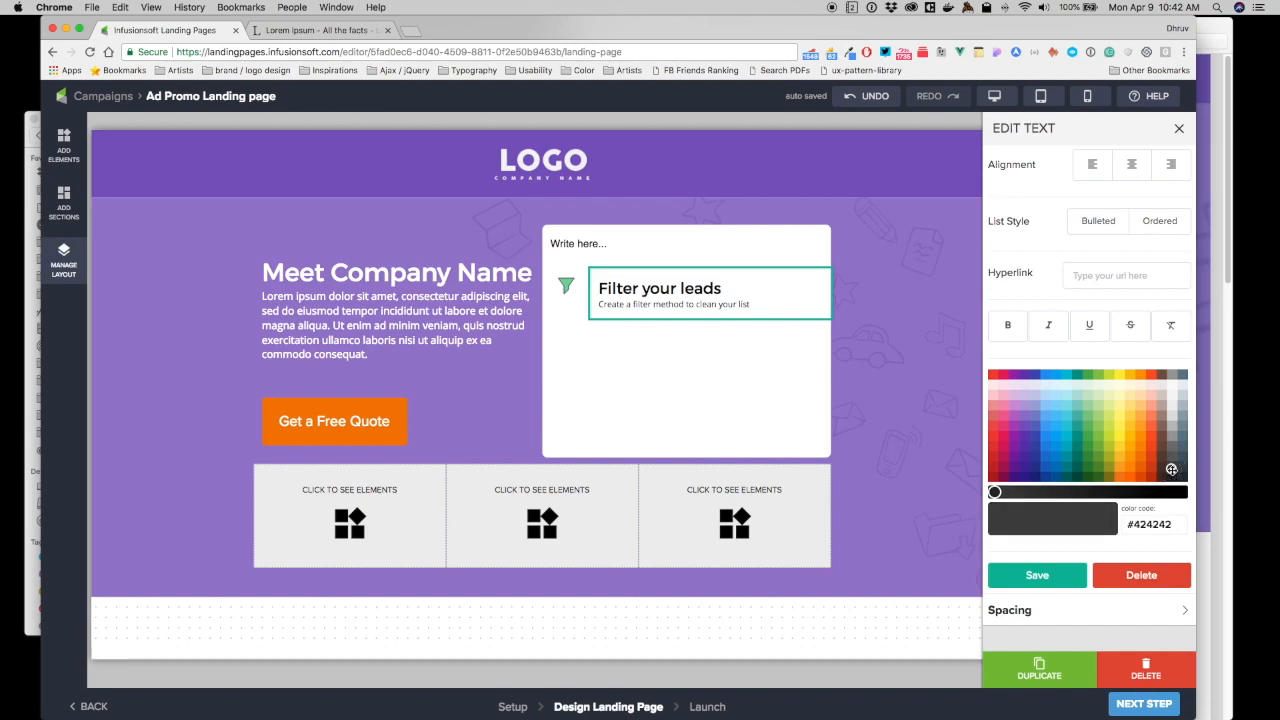
pyautogui.click(1060, 575)
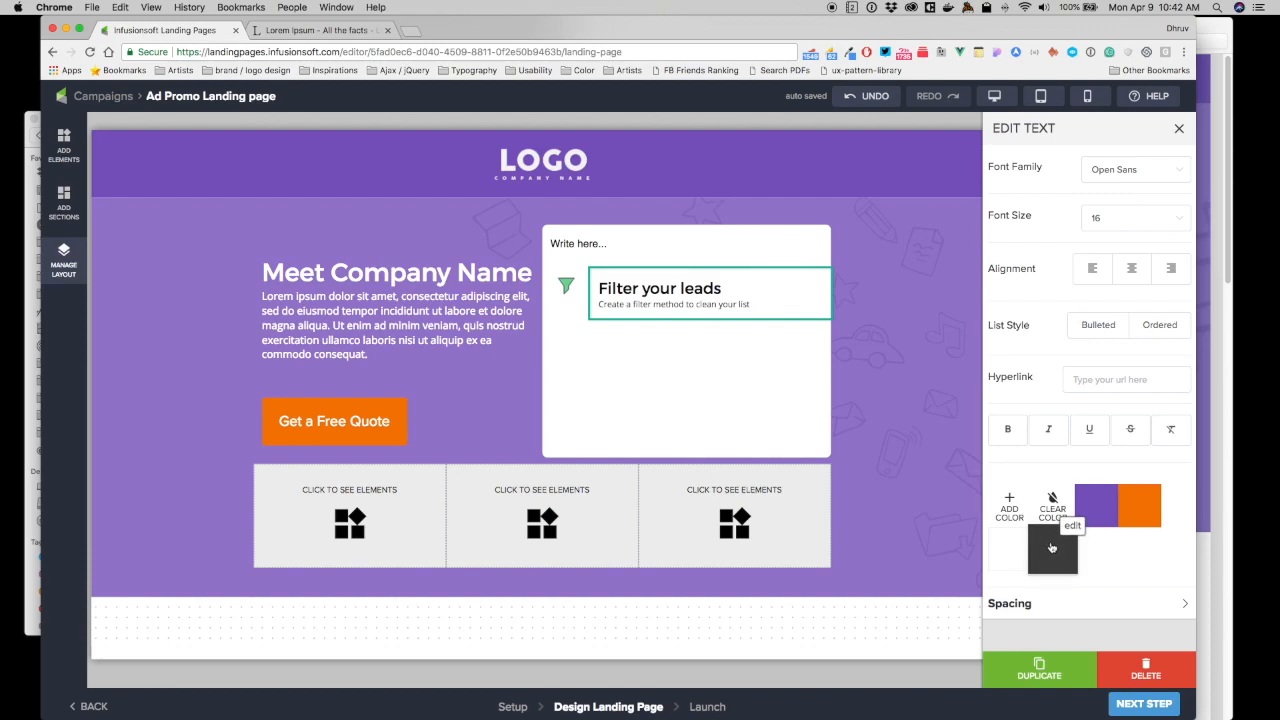
pyautogui.click(651, 284)
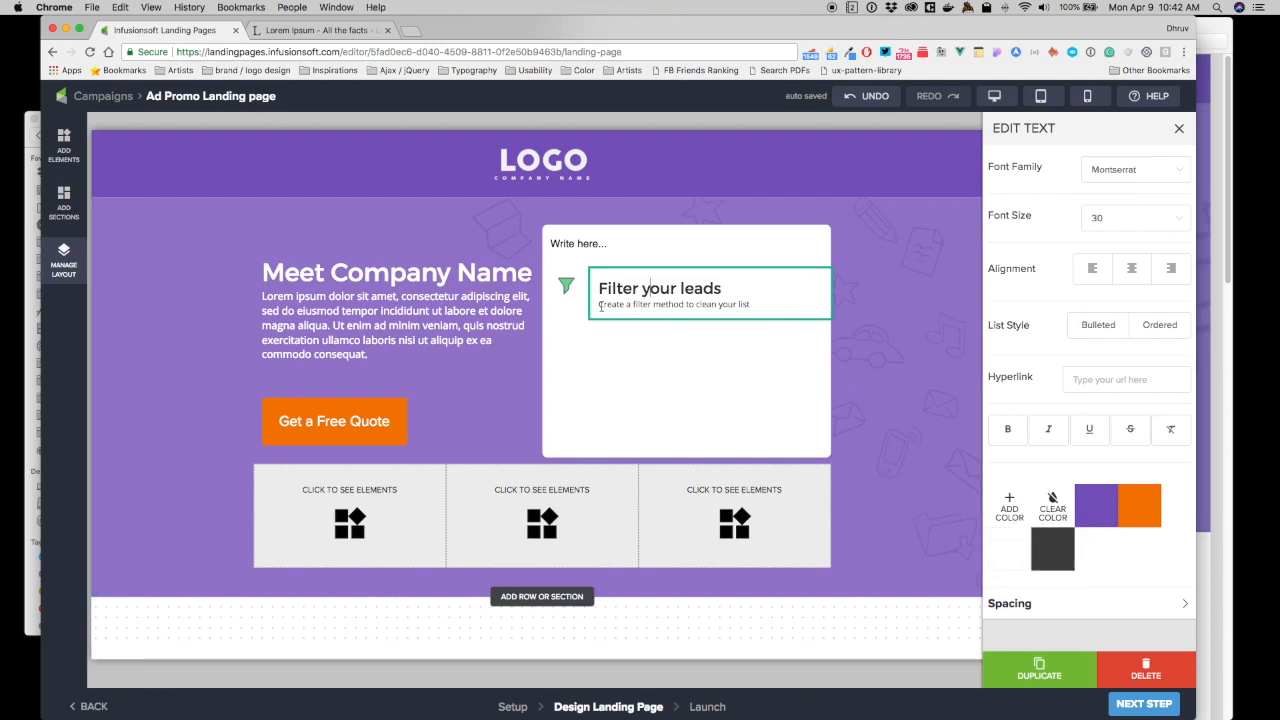
# - Enlarge the filter icon within its column and delete the unused "Write here..." Text element above the nested row
pyautogui.click(565, 287)
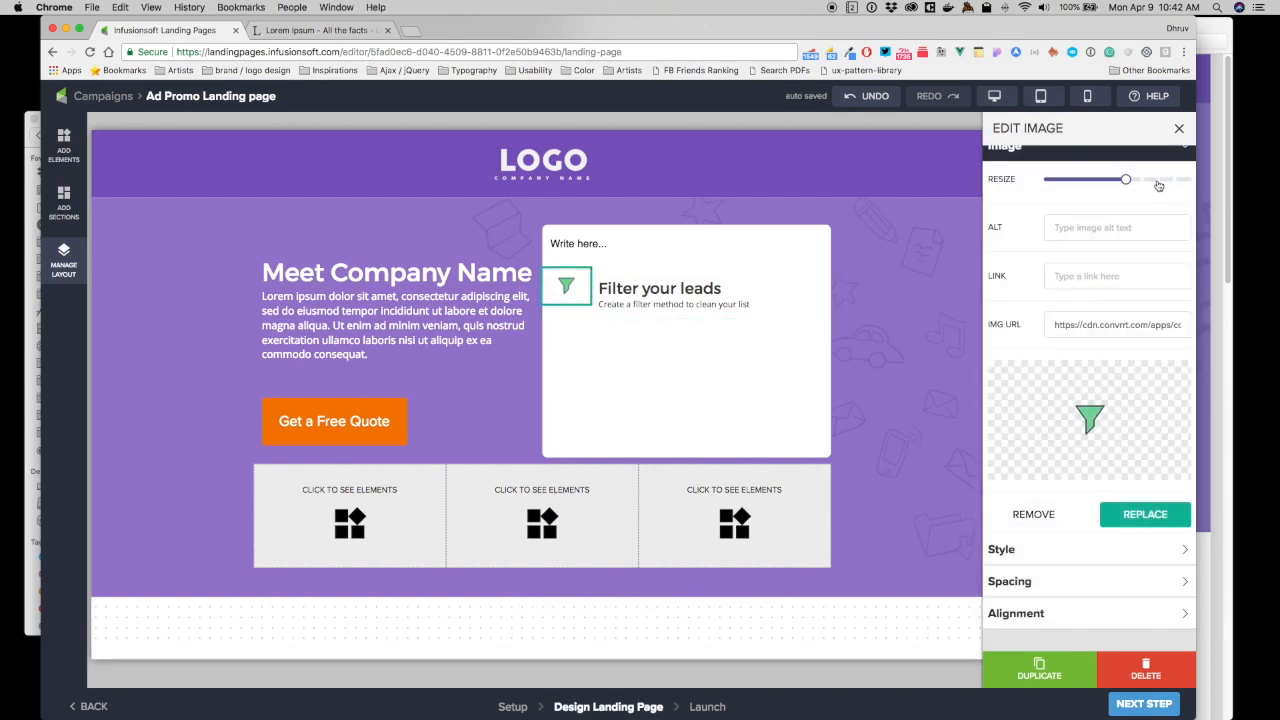
pyautogui.moveTo(1131, 182); pyautogui.dragTo(1177, 183)
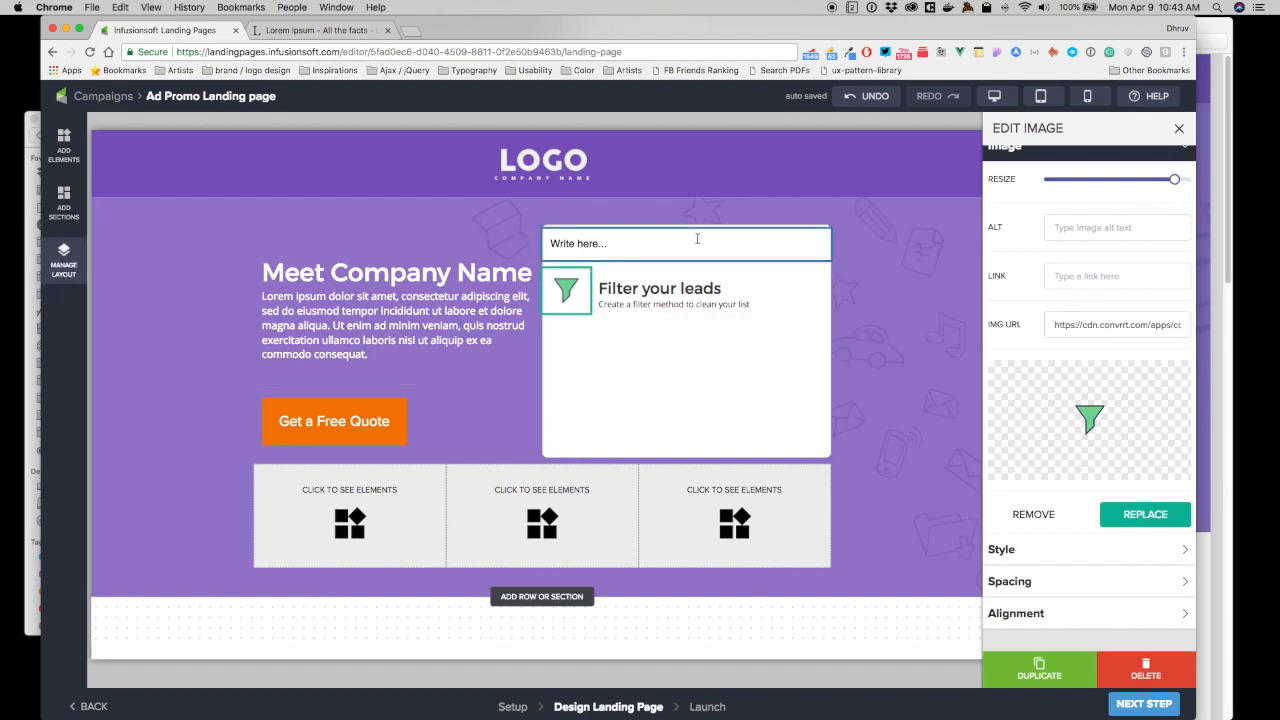
pyautogui.click(573, 242)
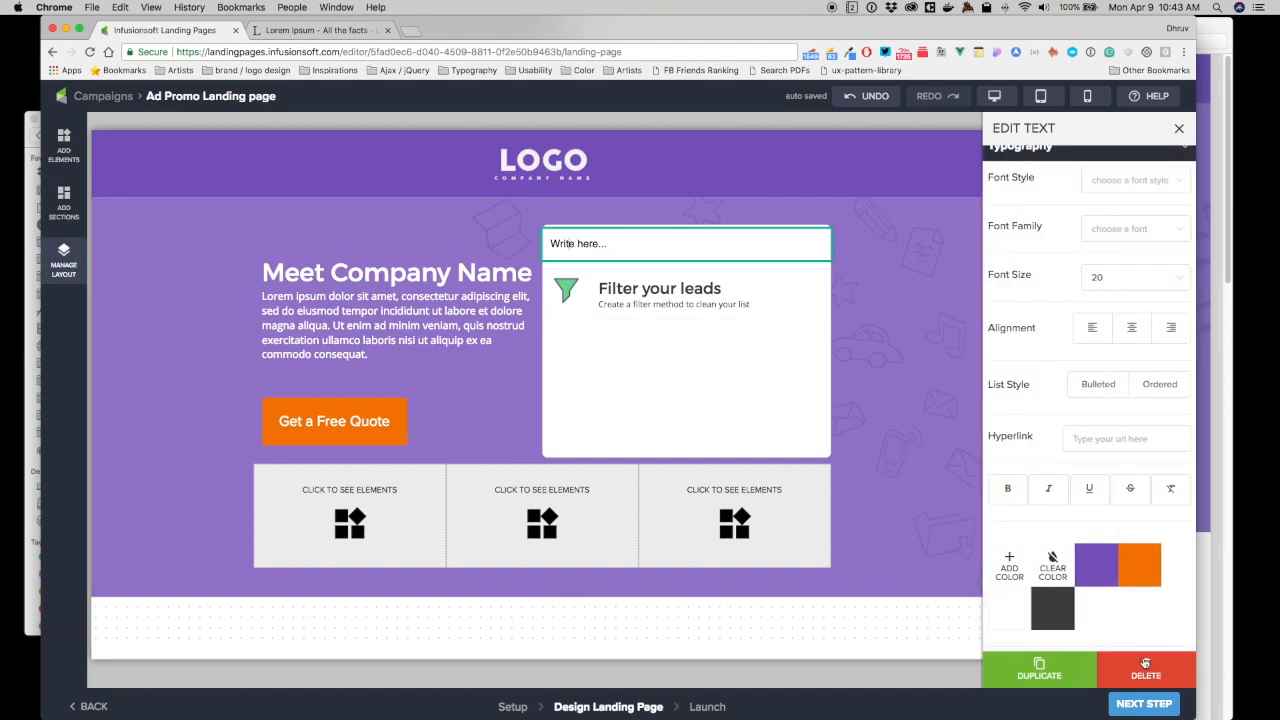
pyautogui.click(1146, 667)
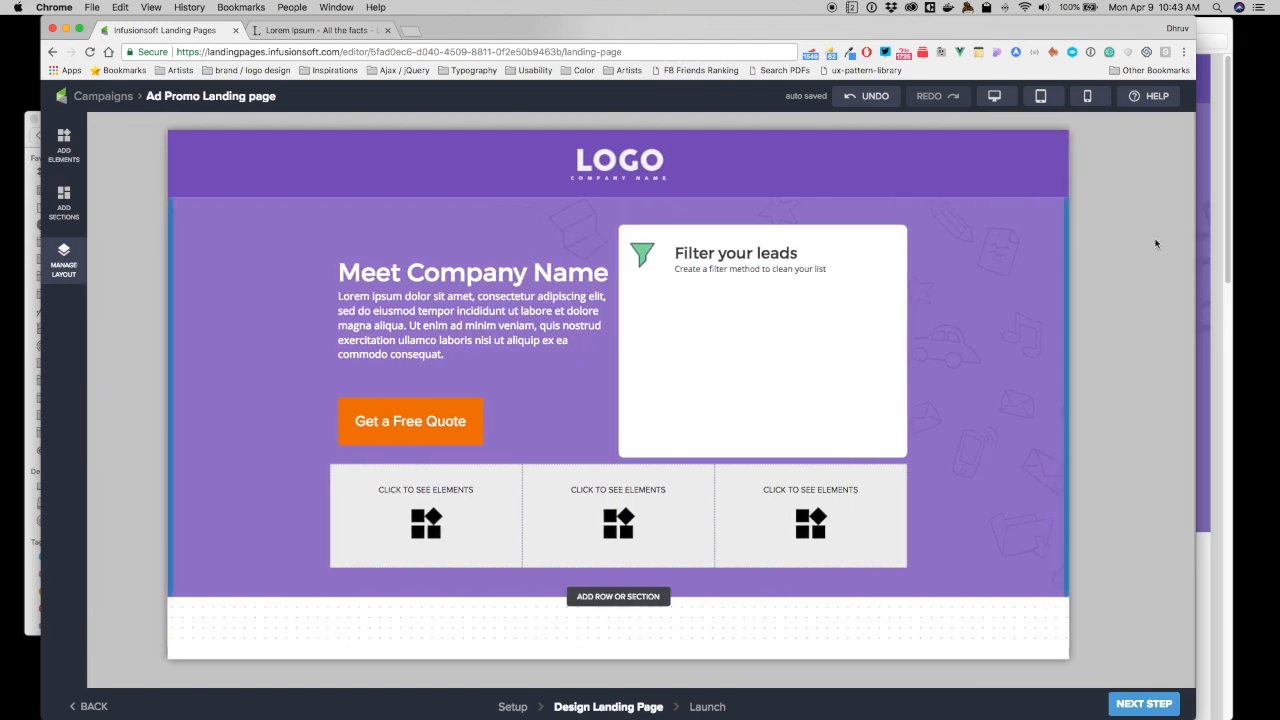
# - Set the white column's vertical and horizontal padding to LG, comparing the card's spacing with the reference screenshot
pyautogui.click(1219, 183)
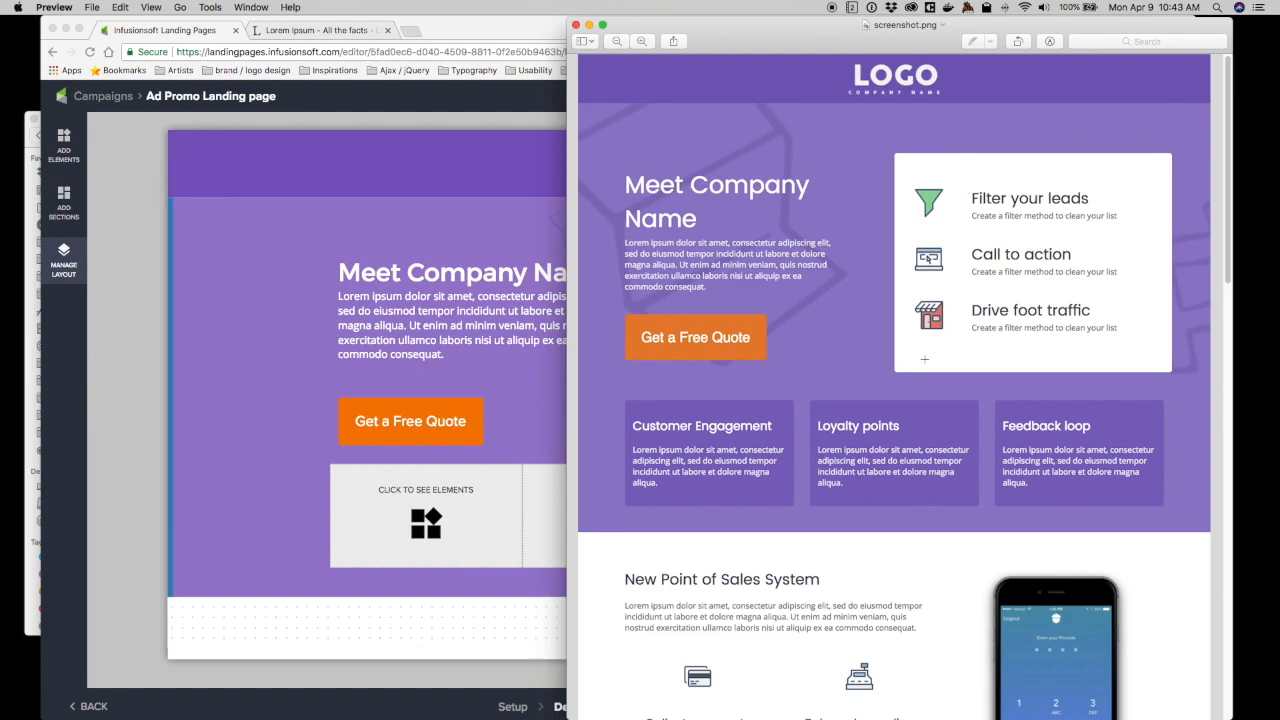
pyautogui.click(497, 248)
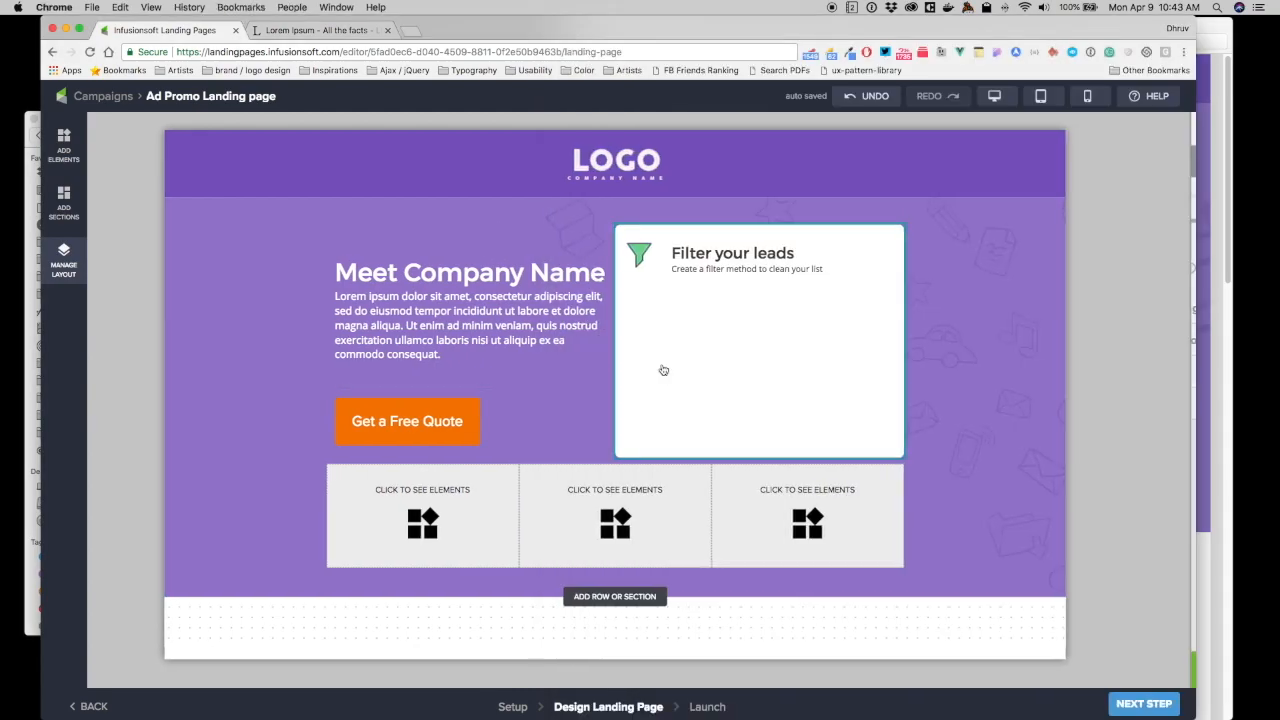
pyautogui.click(663, 370)
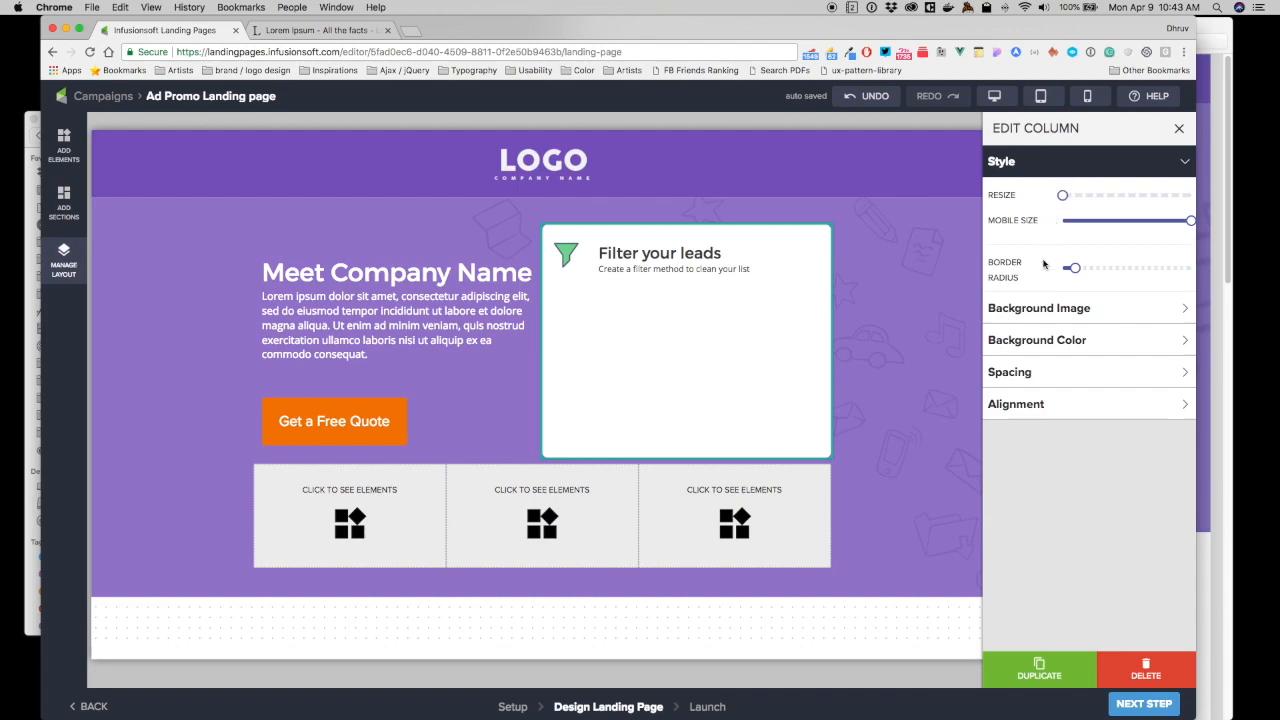
pyautogui.click(1017, 372)
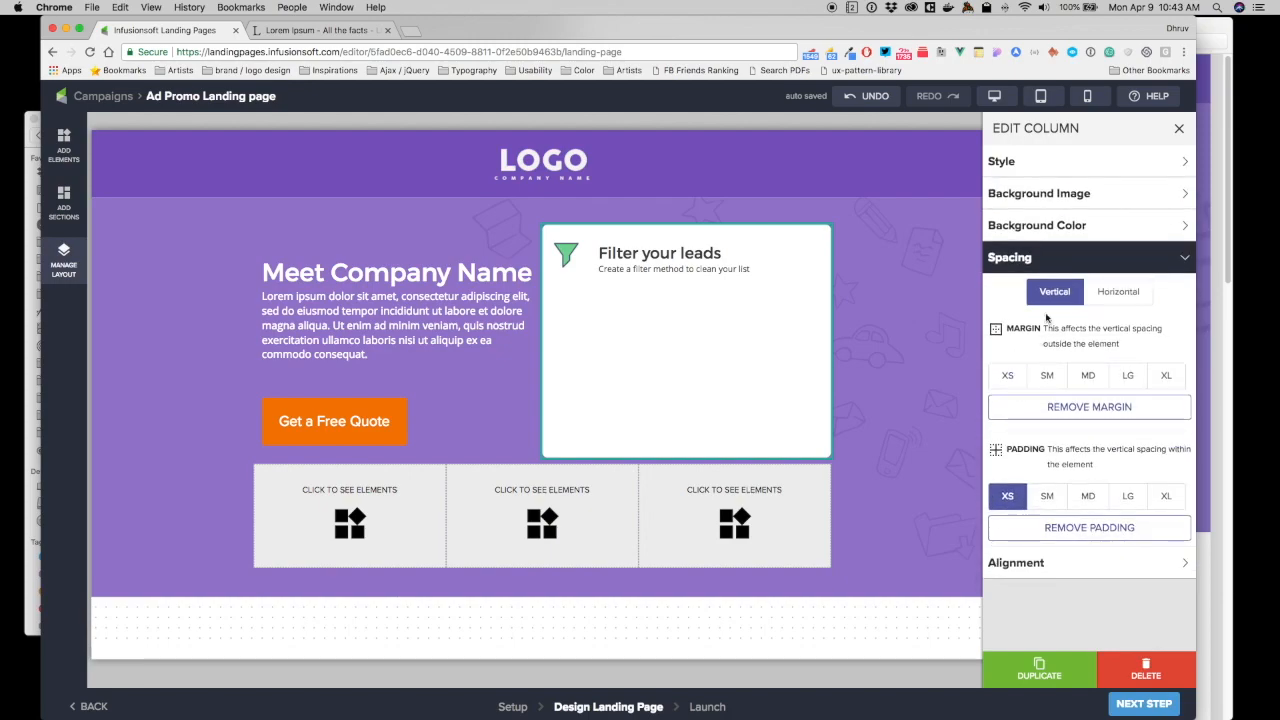
pyautogui.click(1127, 497)
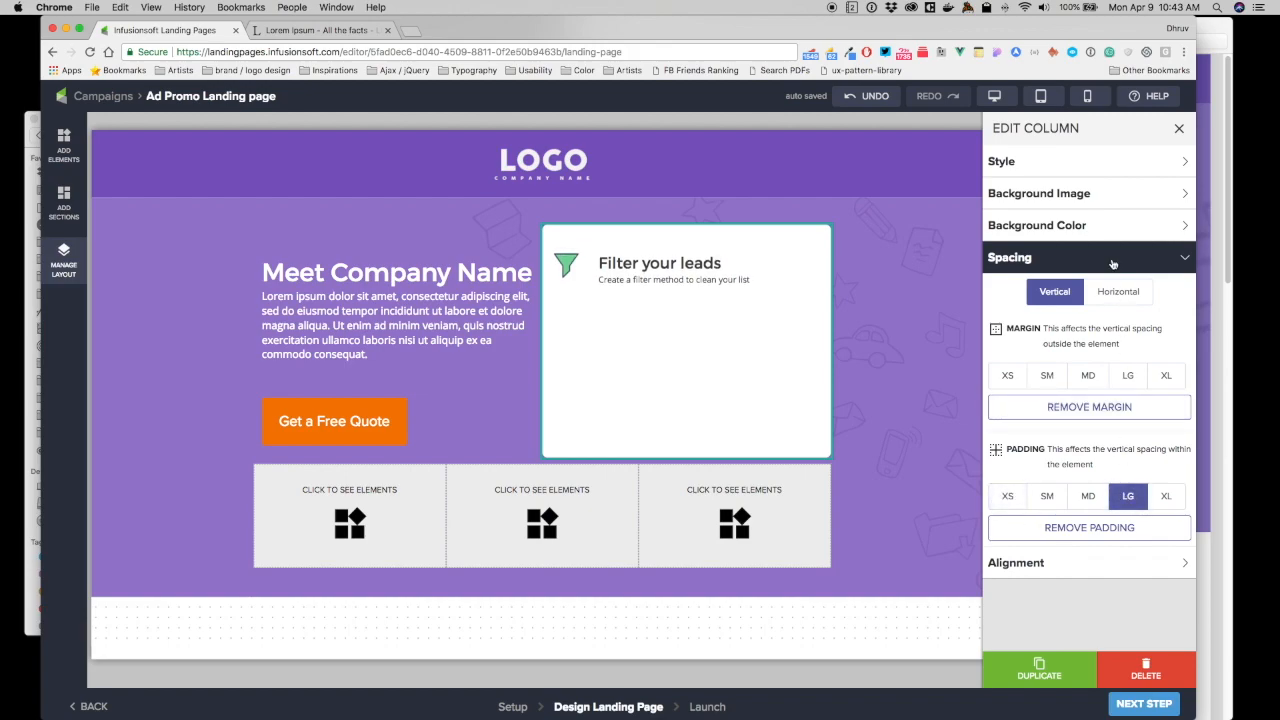
pyautogui.click(1116, 292)
pyautogui.click(1126, 495)
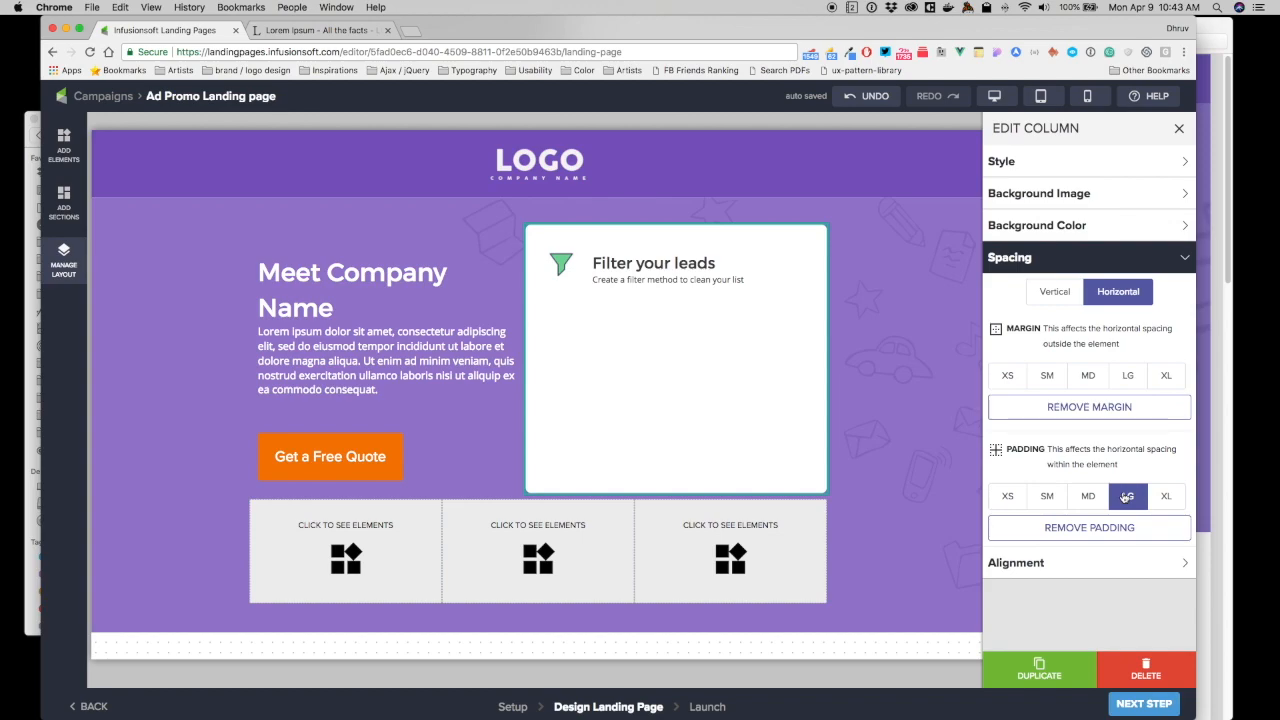
pyautogui.click(1211, 159)
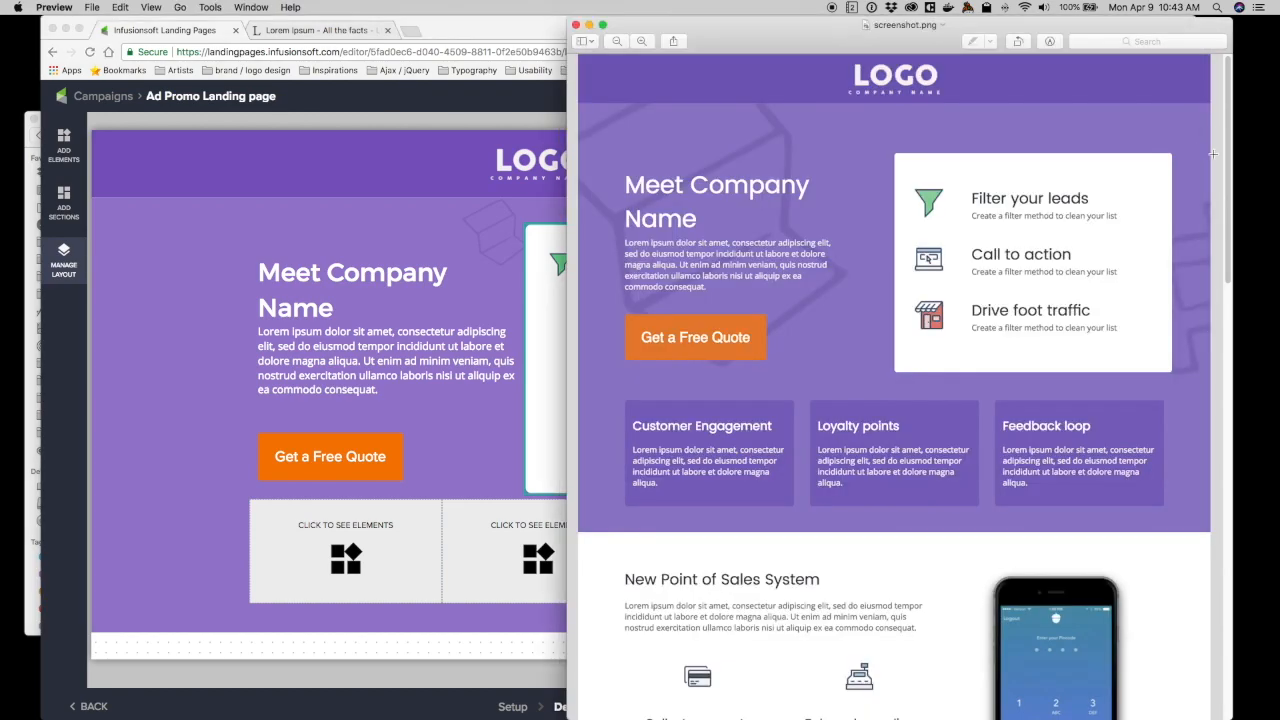
pyautogui.click(466, 267)
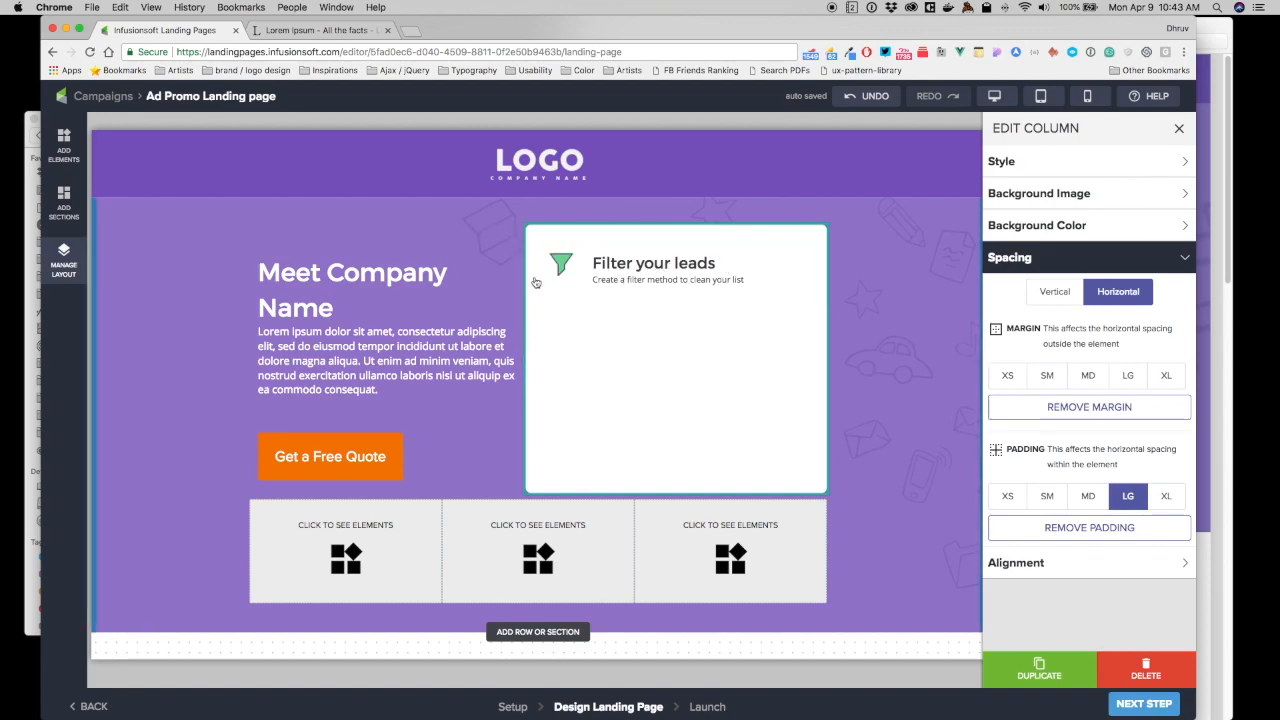
# - Duplicate the nested "Filter your leads" row in the white card twice to make three feature rows
pyautogui.click(99, 307)
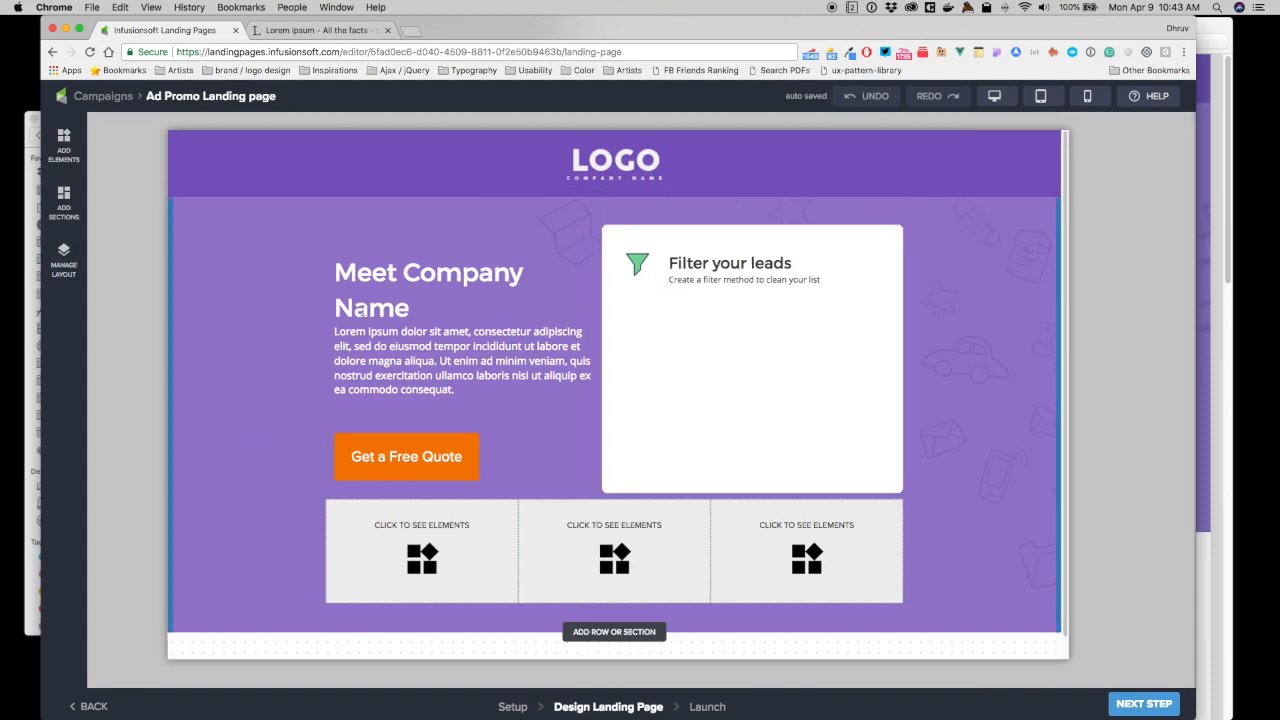
pyautogui.click(67, 266)
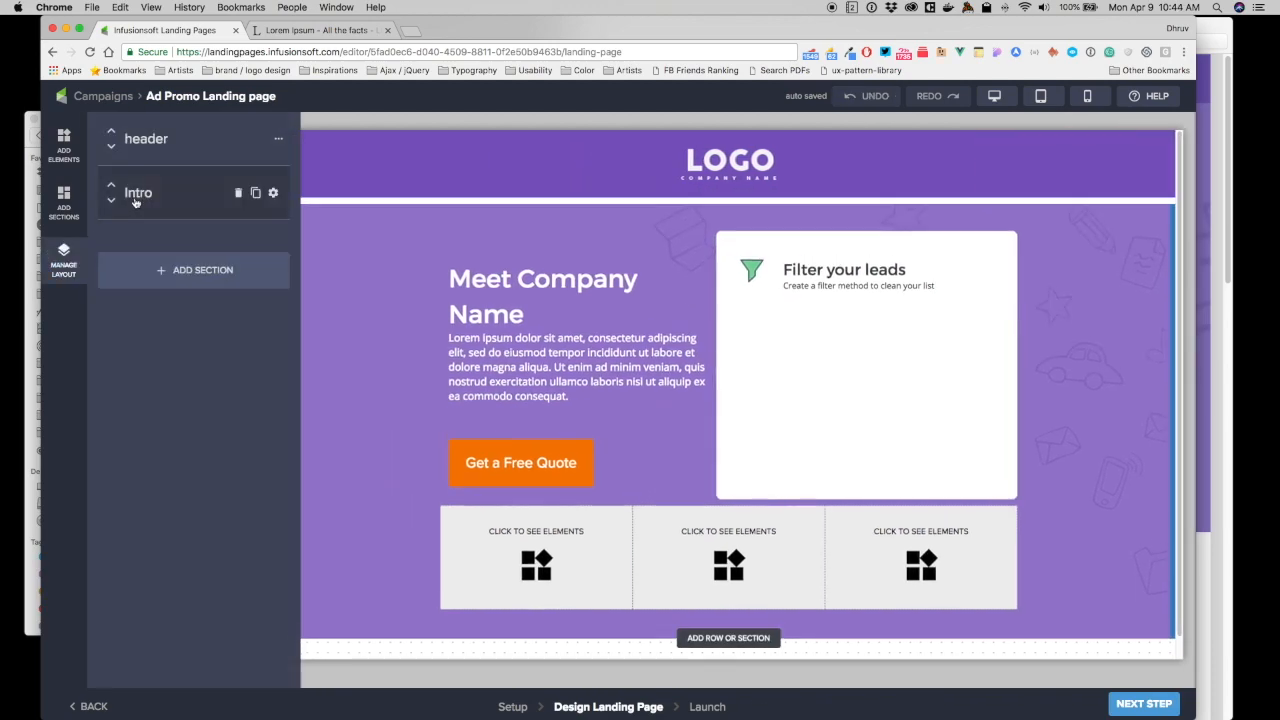
pyautogui.click(135, 198)
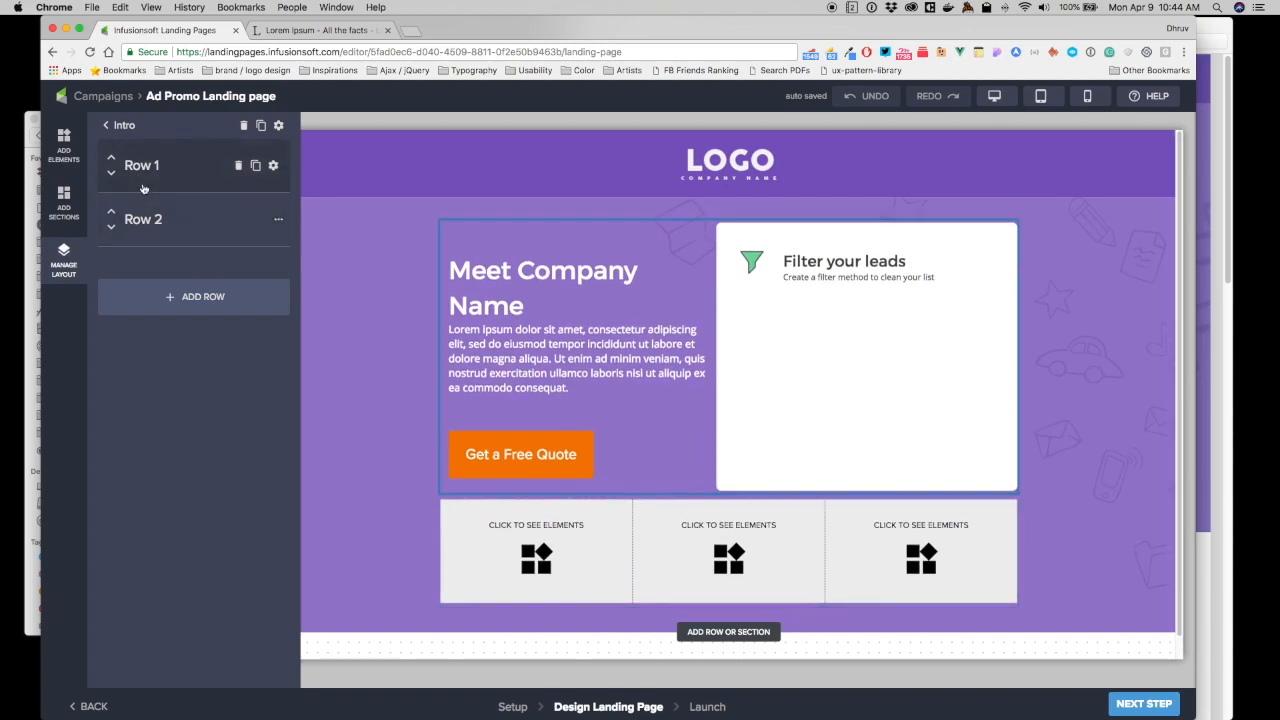
pyautogui.click(143, 180)
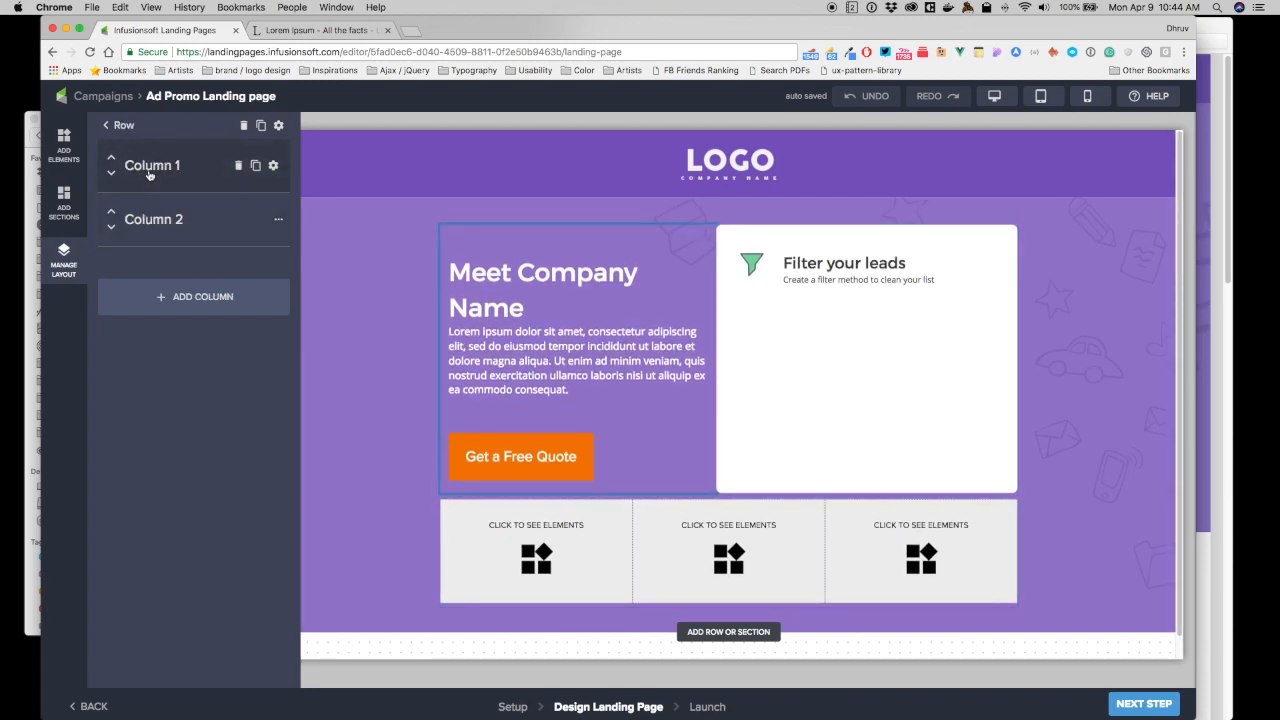
pyautogui.click(146, 219)
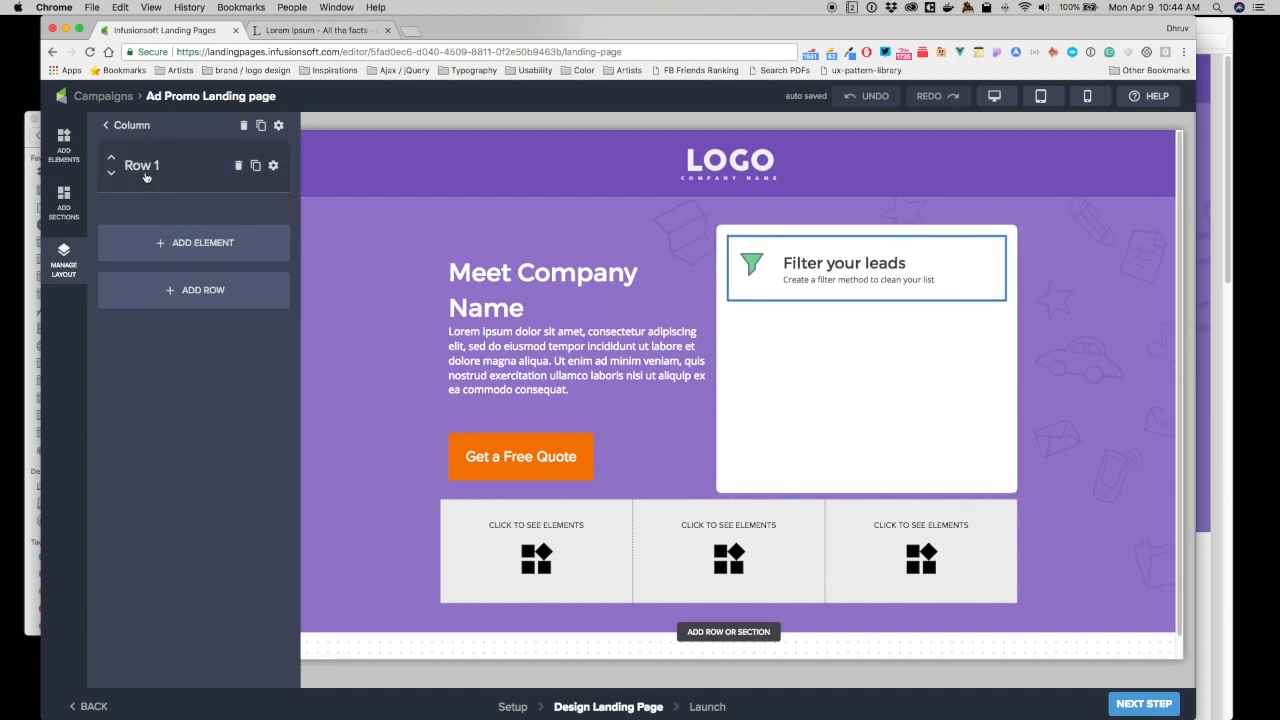
pyautogui.click(145, 172)
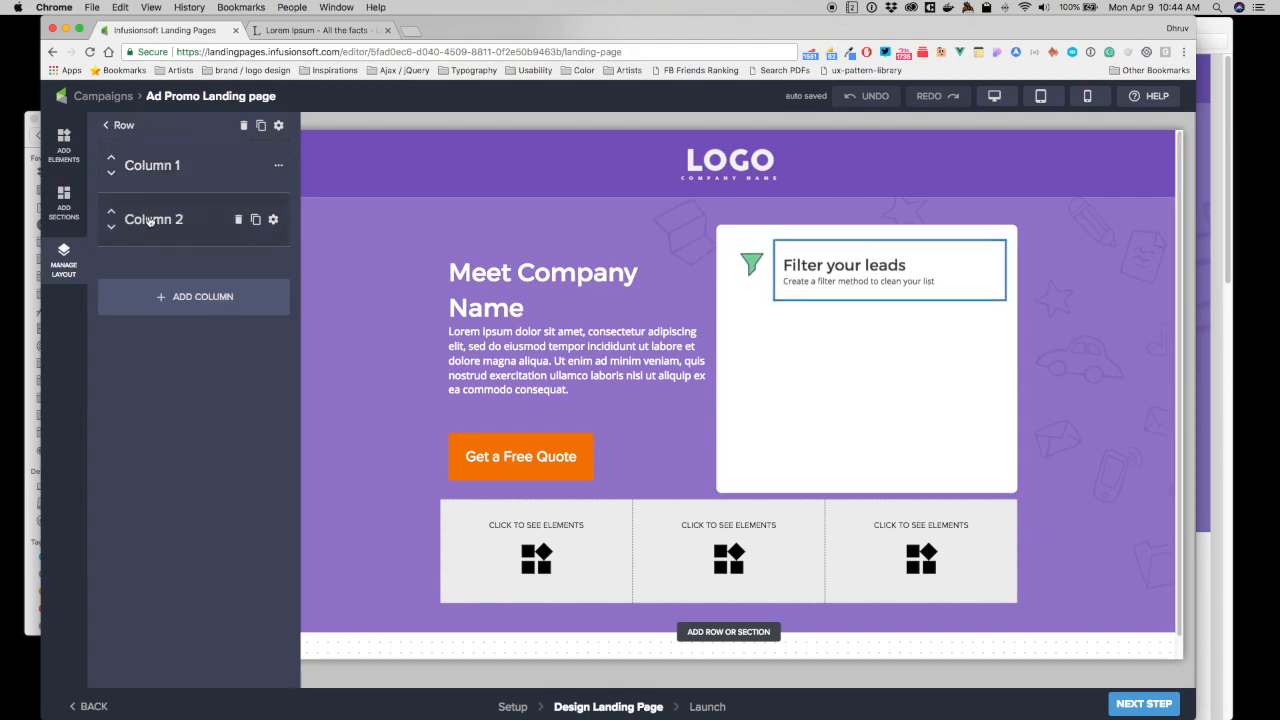
pyautogui.click(124, 126)
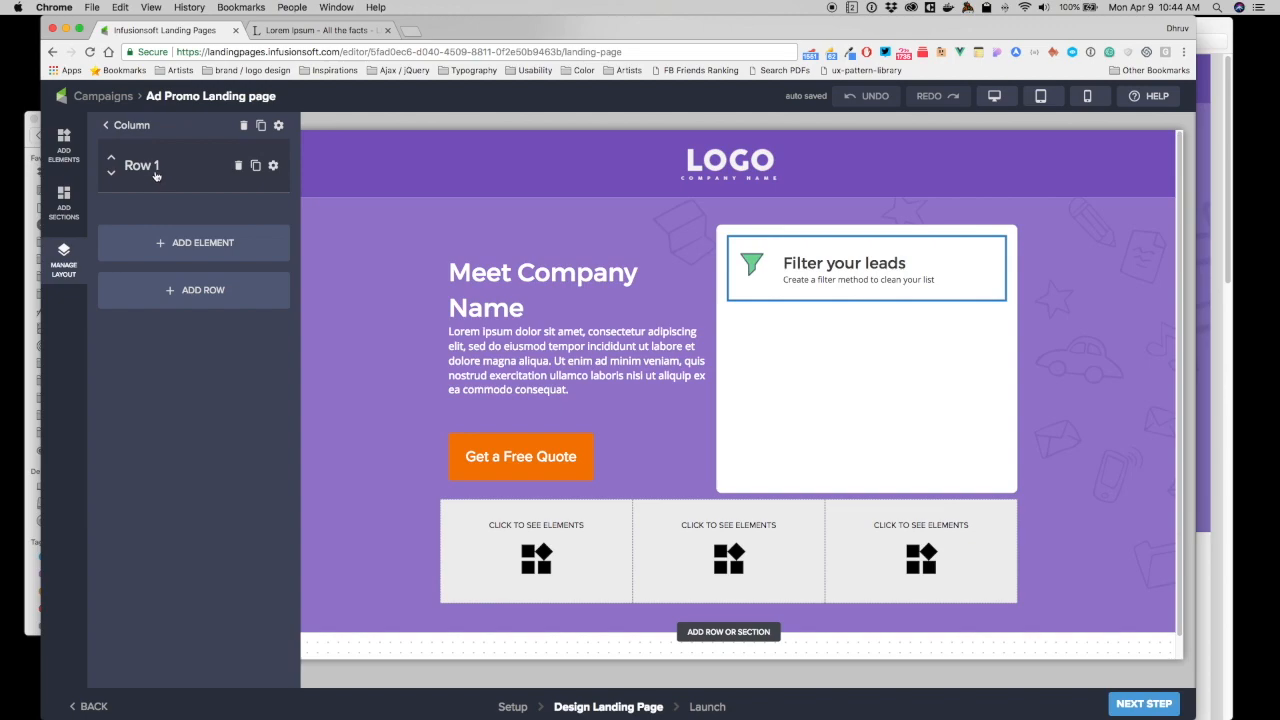
pyautogui.click(256, 167)
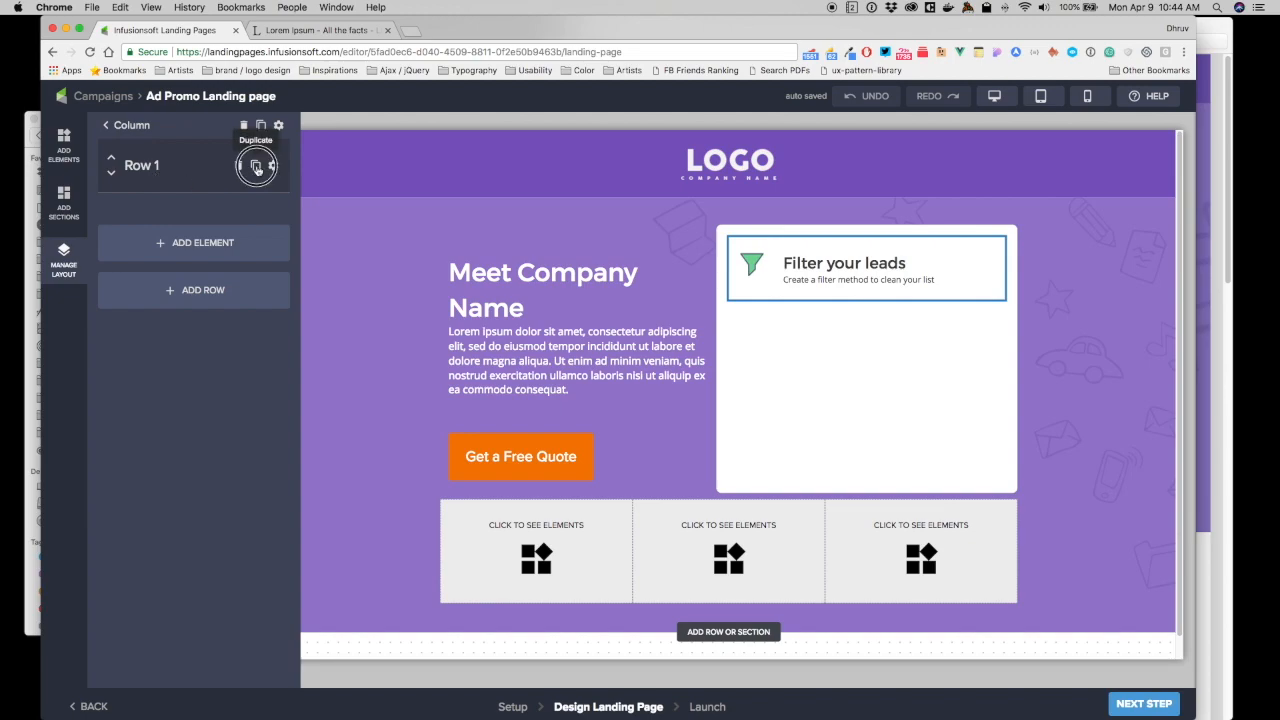
pyautogui.click(256, 167)
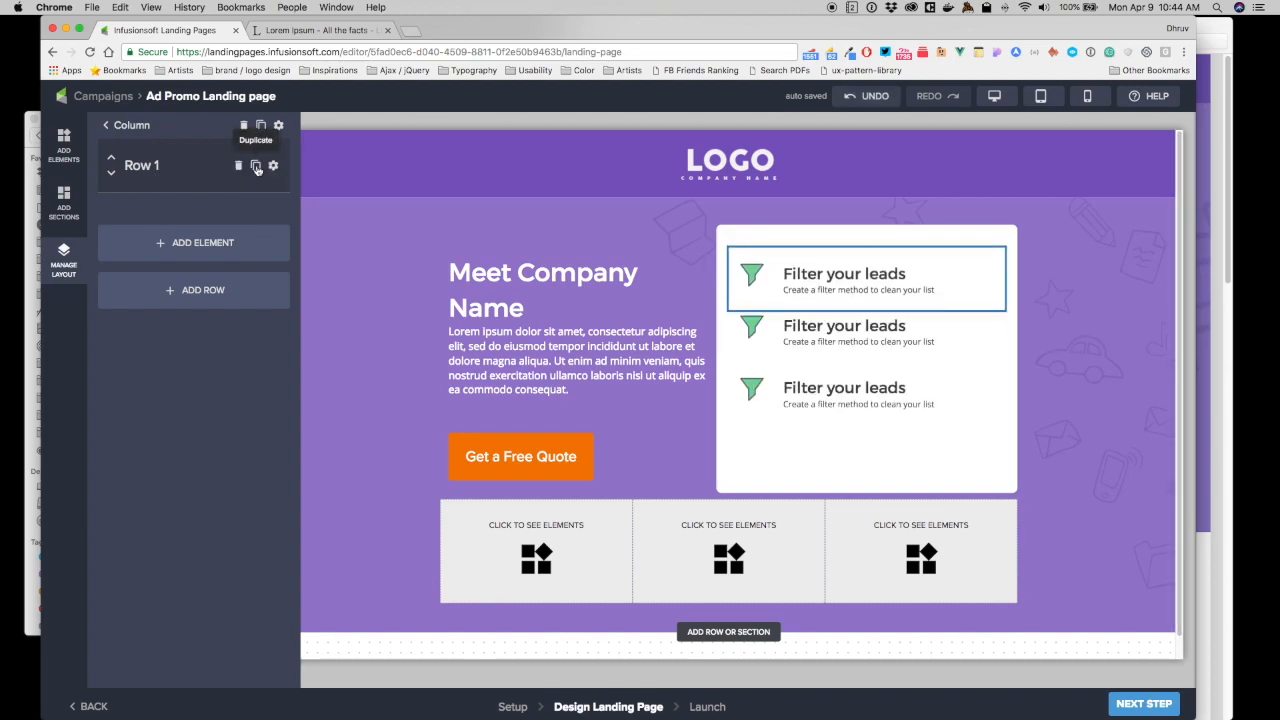
# - Set the vertical margin and padding of the "Meet Company Name" Text element to XS
pyautogui.click(663, 457)
pyautogui.click(1086, 369)
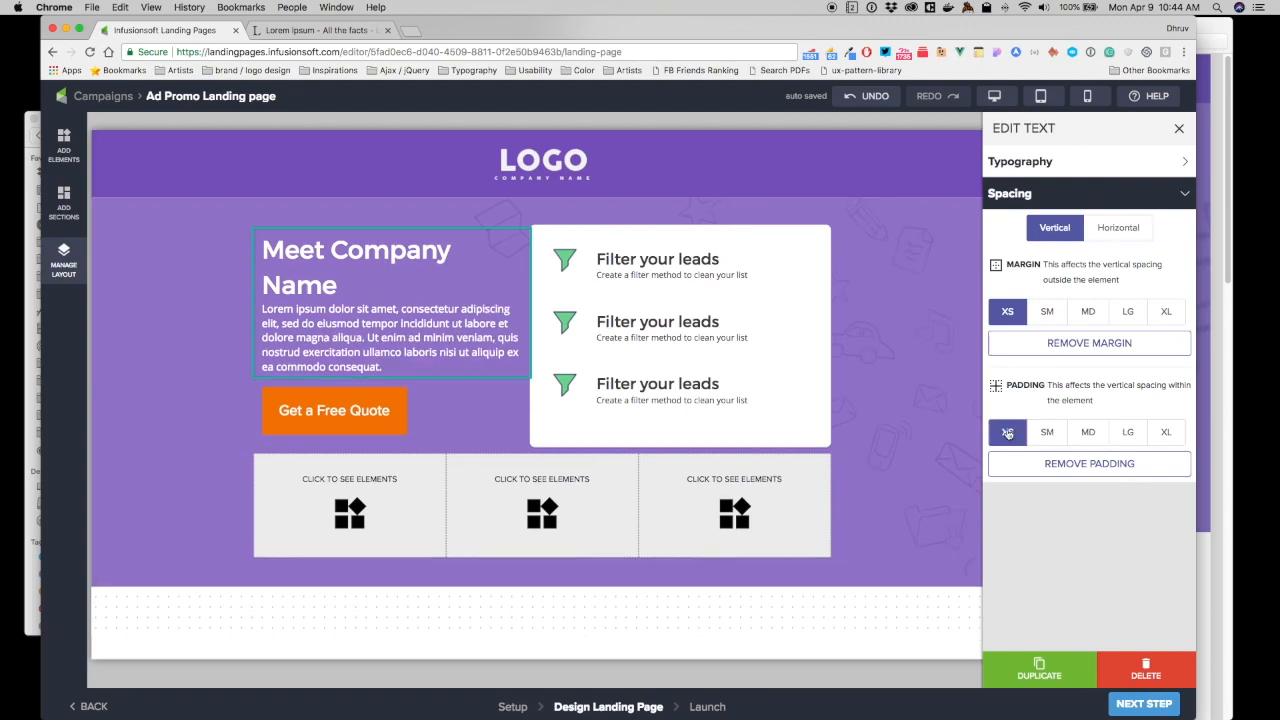
# - Replace the second feature row's filter icon with webstore.png from the Ad landing page folder
pyautogui.click(943, 371)
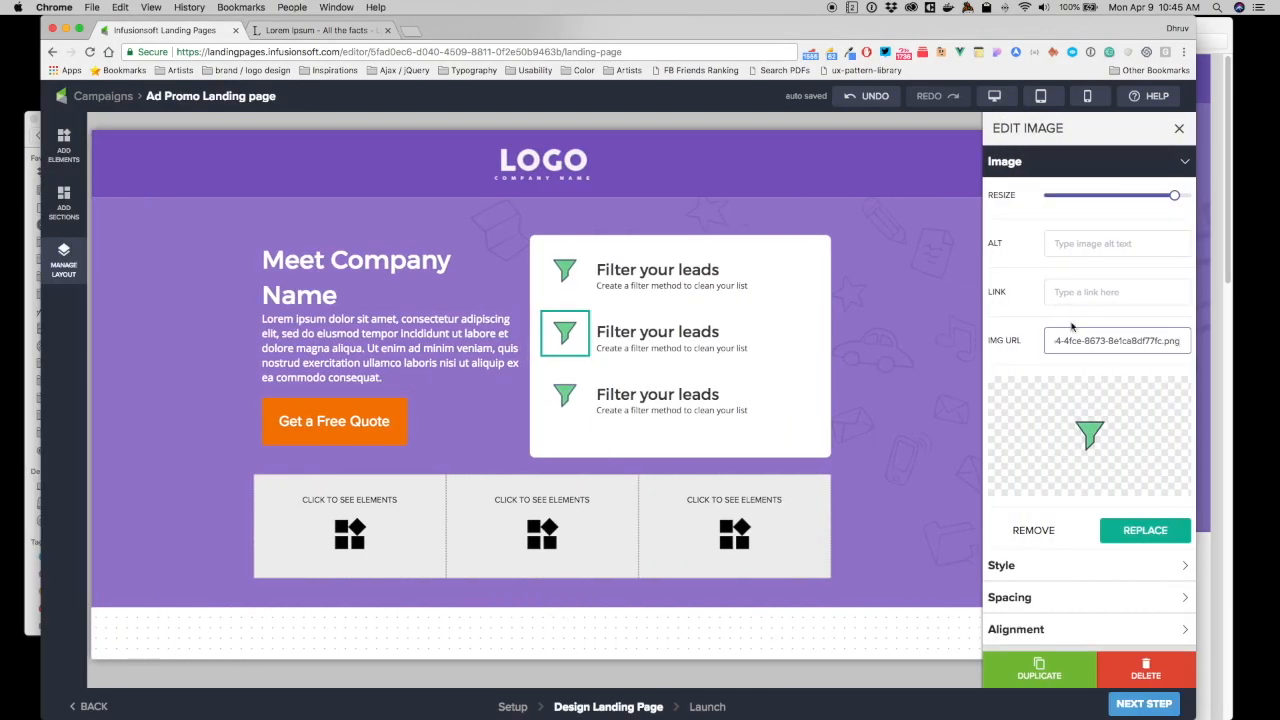
pyautogui.click(1098, 436)
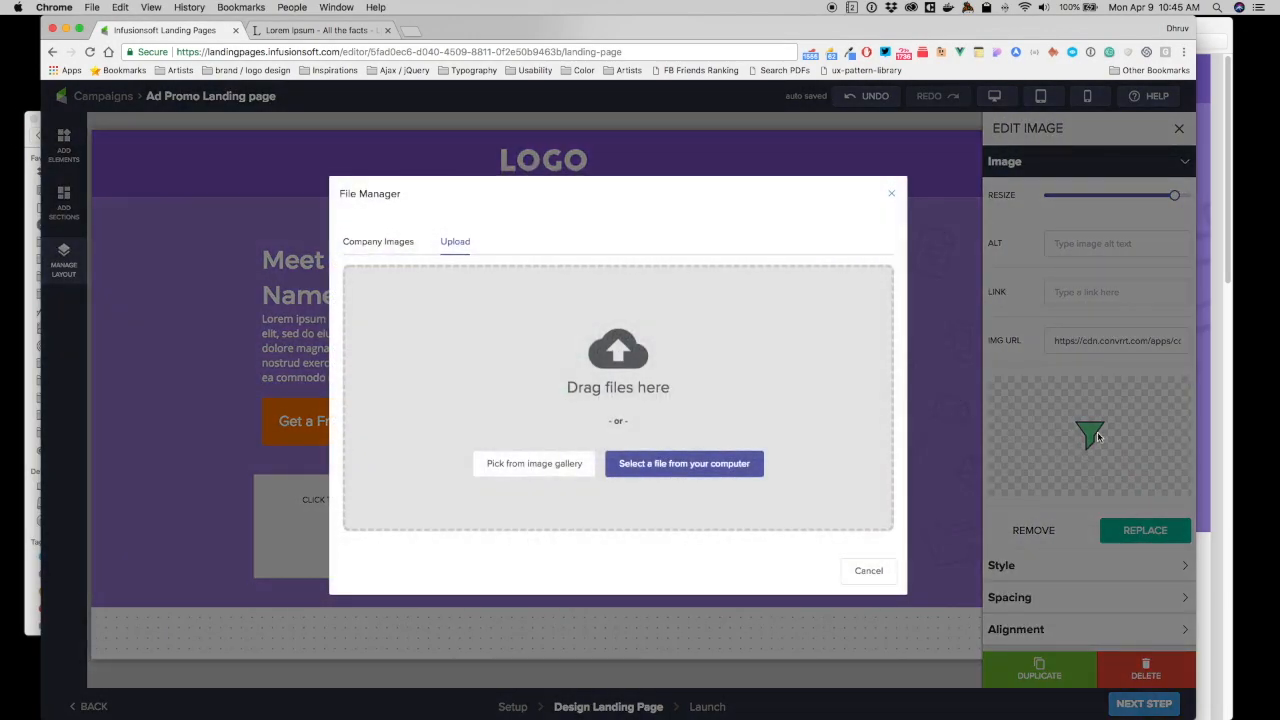
pyautogui.click(29, 137)
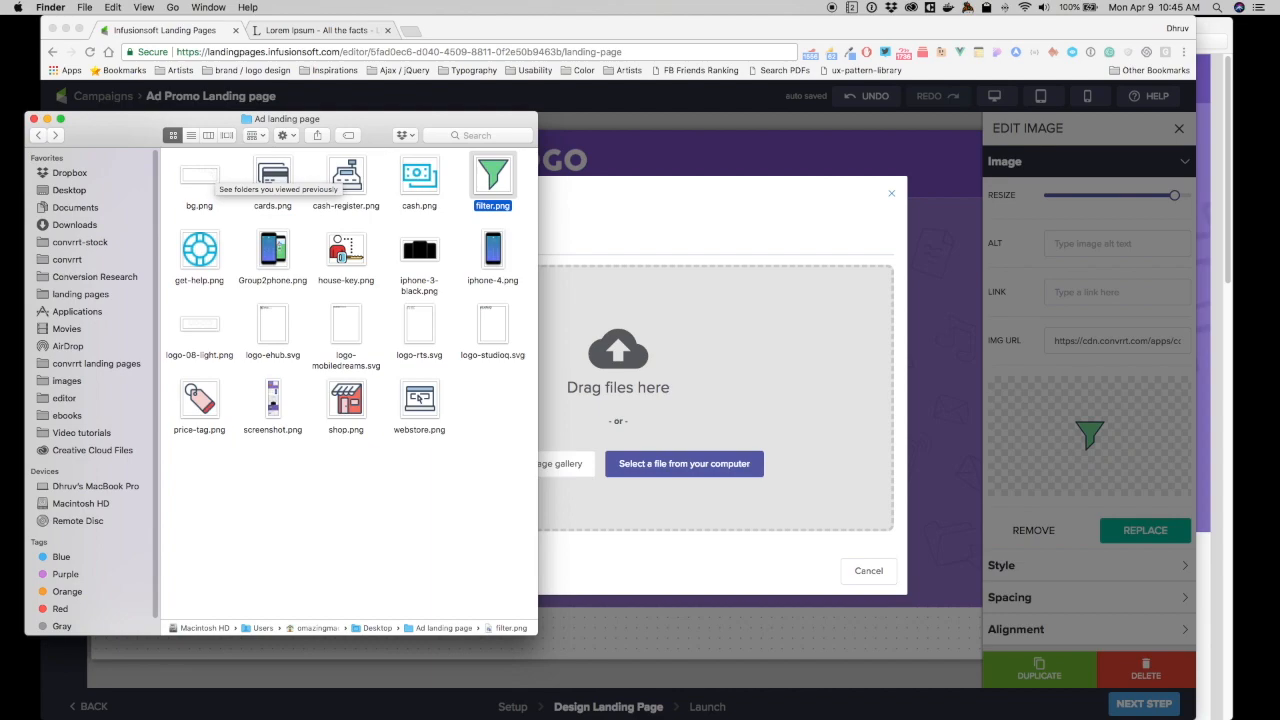
pyautogui.moveTo(421, 403); pyautogui.dragTo(600, 380)
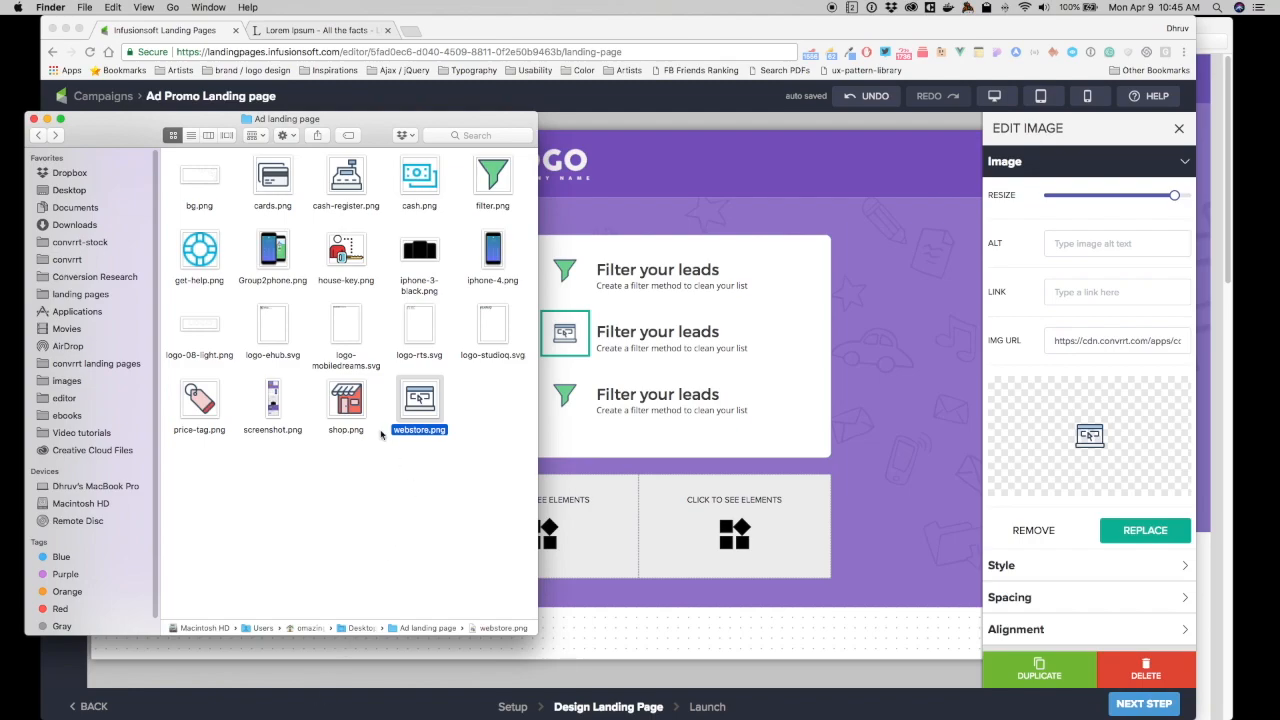
# - Replace the third feature row's filter icon with shop.png from the Ad landing page folder
pyautogui.click(565, 395)
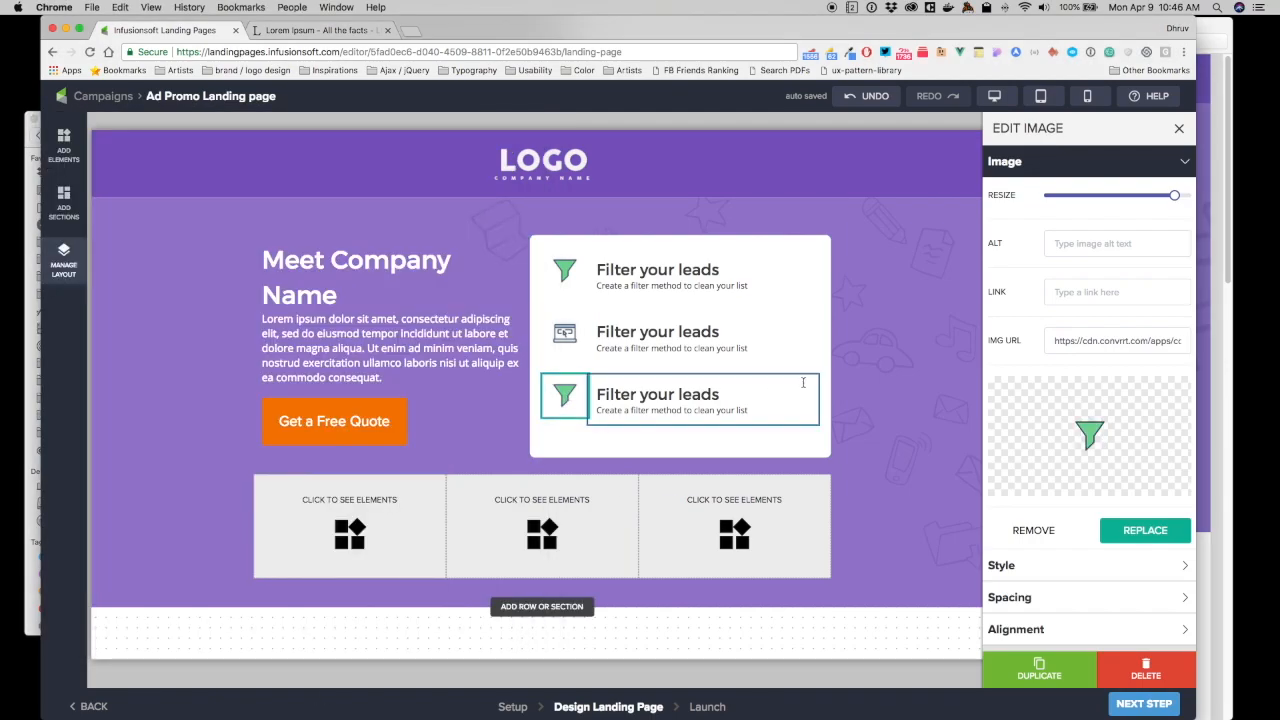
pyautogui.click(1090, 415)
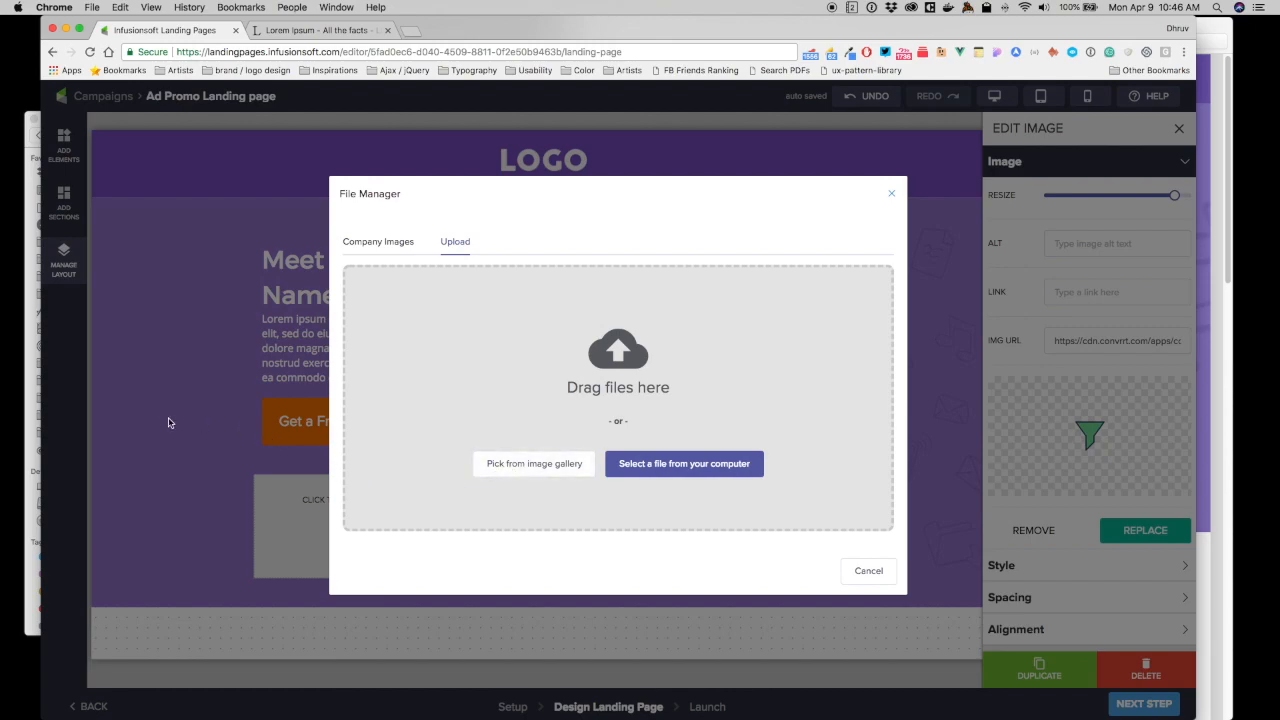
pyautogui.press('super+Tab')
pyautogui.moveTo(352, 400); pyautogui.dragTo(703, 378)
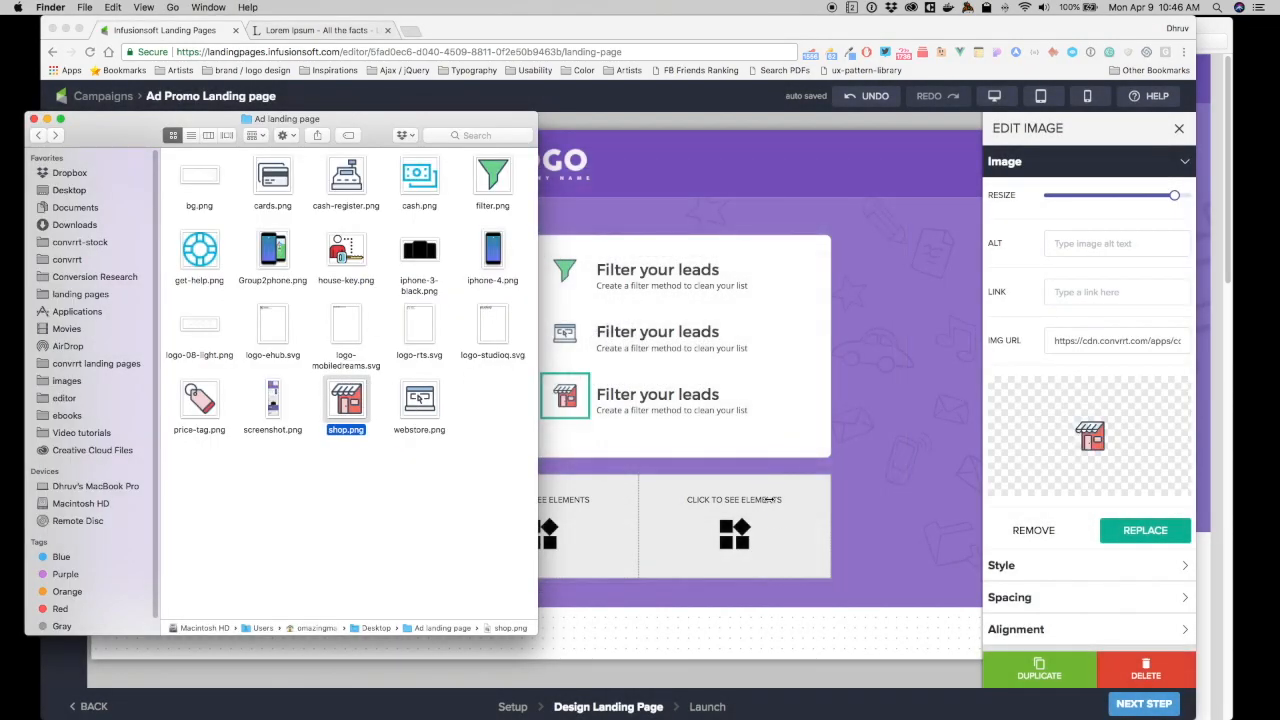
# - Change the second feature row's heading to "Call to action"
pyautogui.click(795, 535)
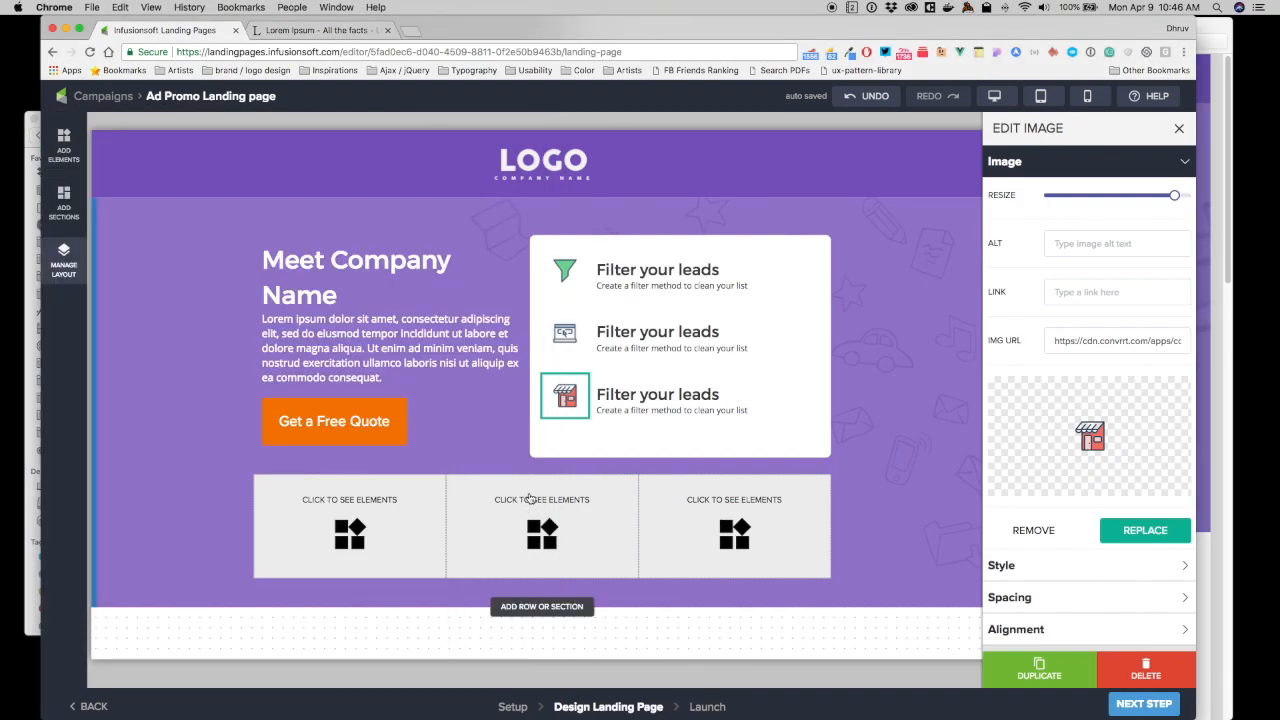
pyautogui.click(600, 332)
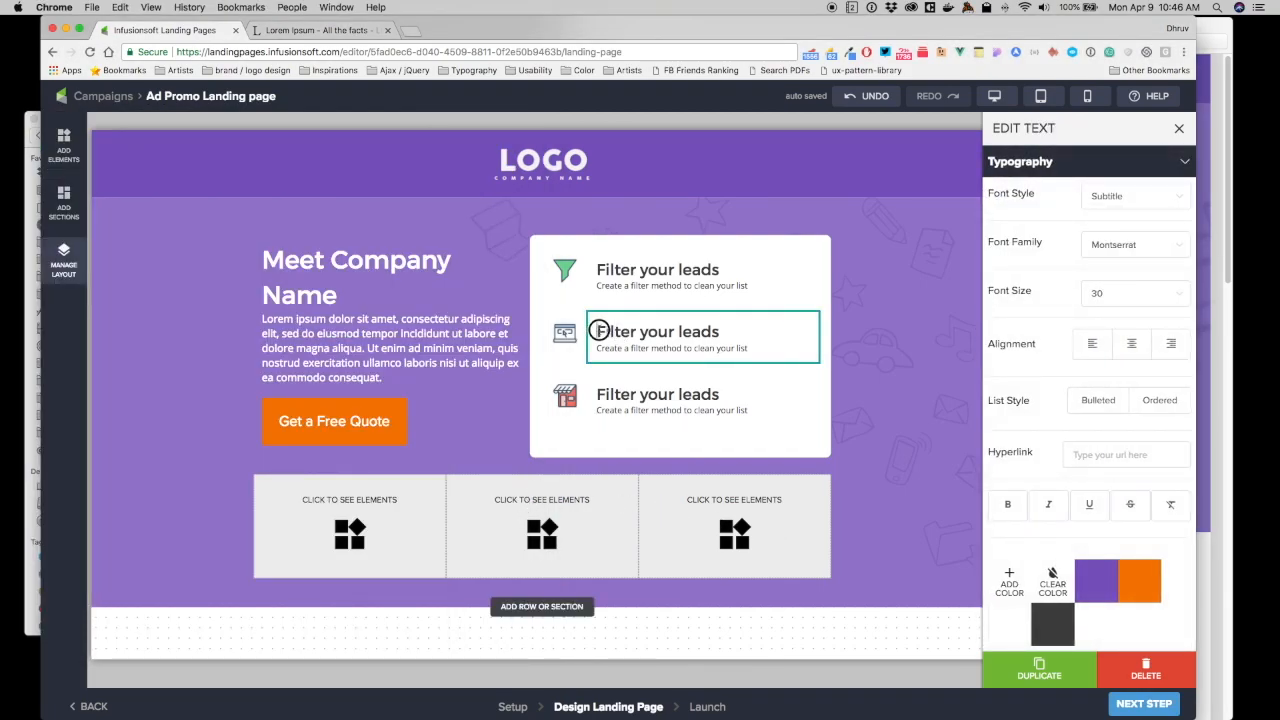
pyautogui.moveTo(598, 330); pyautogui.dragTo(741, 340)
pyautogui.write('Call to action')
# - Replace the third feature row's text with the heading "Drive foot traffic" in the Subtitle style and dark grey
pyautogui.click(750, 410)
pyautogui.press('super+a')
pyautogui.press('BackSpace')
pyautogui.write('Dhive foot traffic')
pyautogui.click(1135, 196)
pyautogui.click(1126, 252)
pyautogui.click(1056, 623)
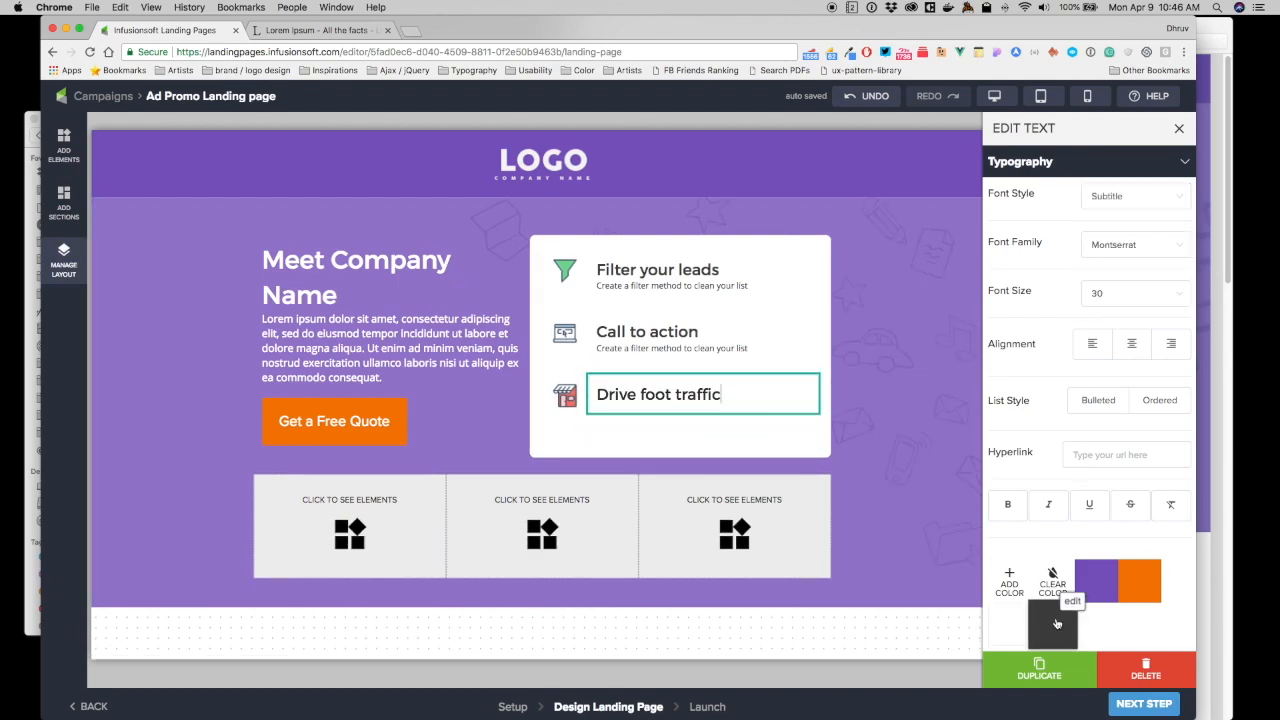
# - Add the line "Create a filter method to clean your list" below "Drive foot traffic" in dark grey Normal Text
pyautogui.press('Return')
pyautogui.write('Create a filter method to clean your list')
pyautogui.click(1135, 196)
pyautogui.click(1126, 280)
pyautogui.click(1048, 620)
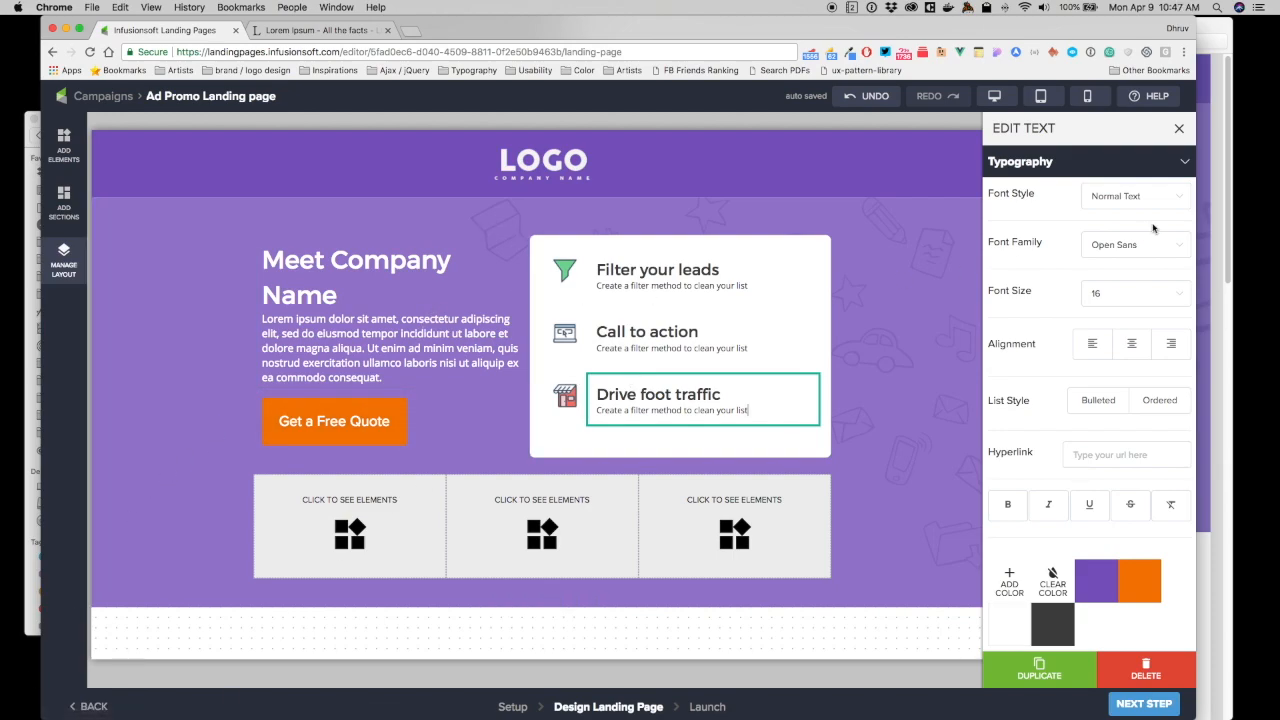
# - Compare the layout with the reference screenshot and narrow the column holding the "Meet Company Name" text and button
pyautogui.click(1205, 185)
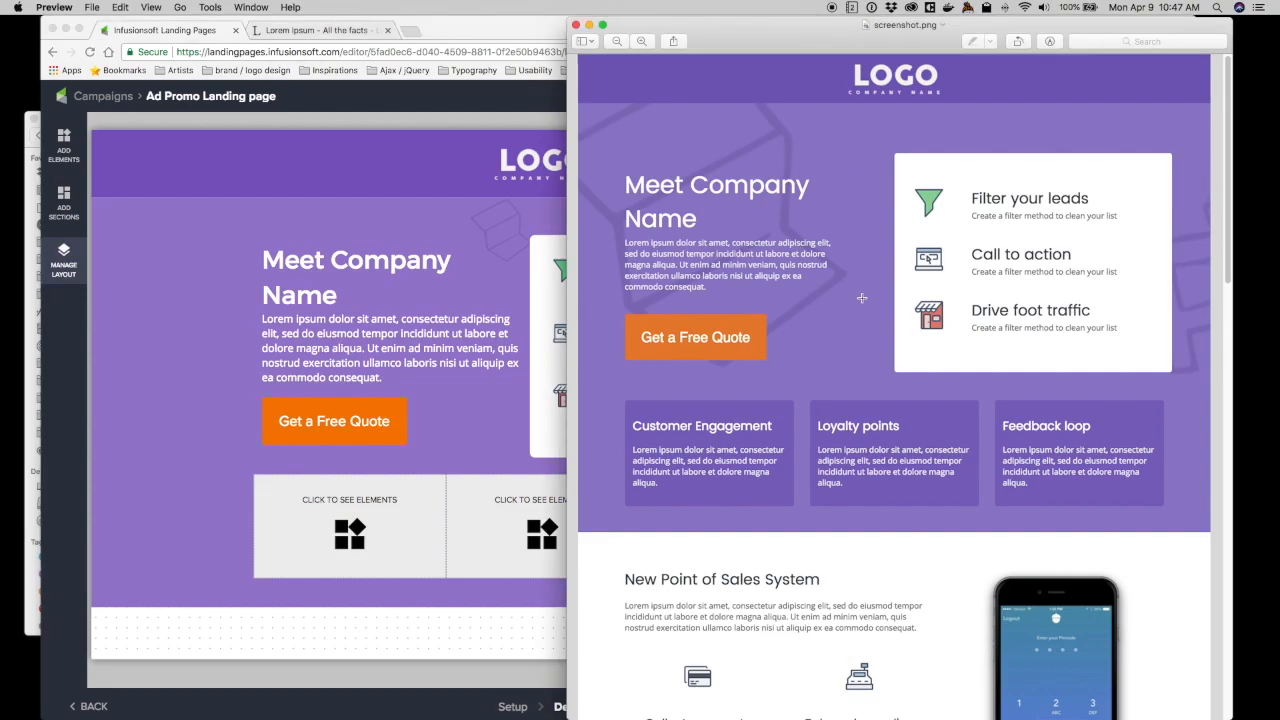
pyautogui.click(457, 330)
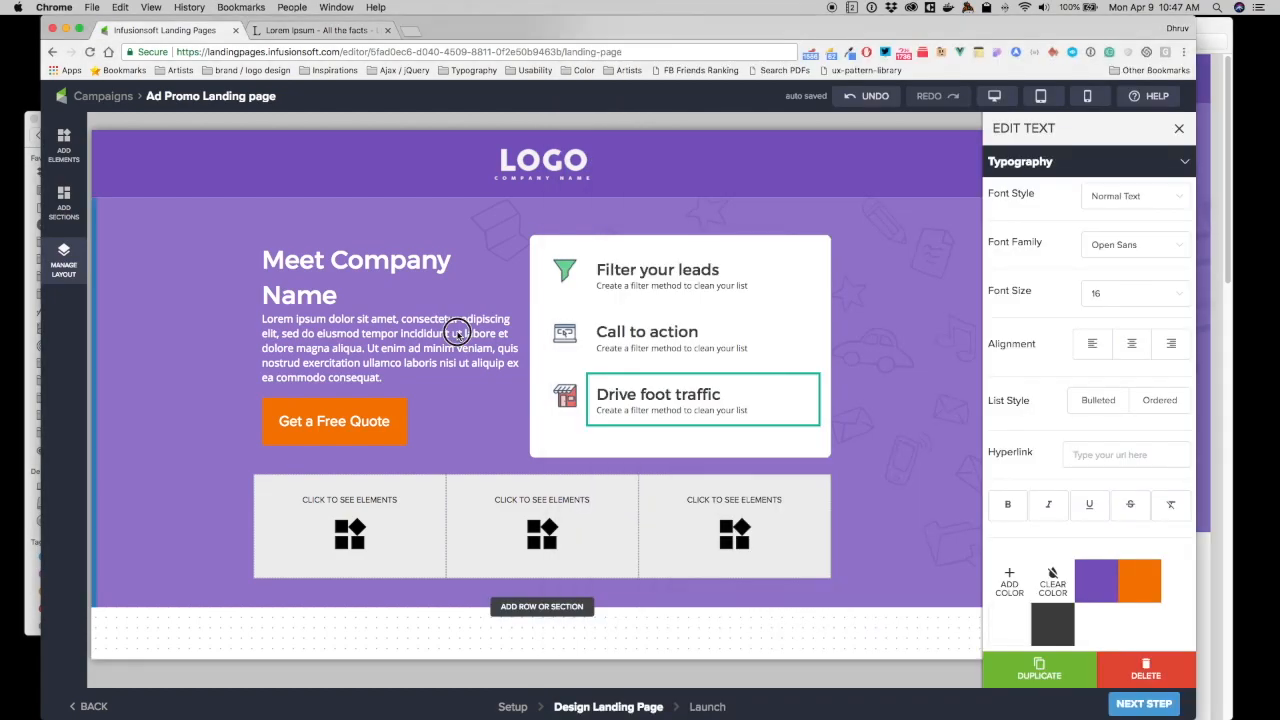
pyautogui.click(473, 458)
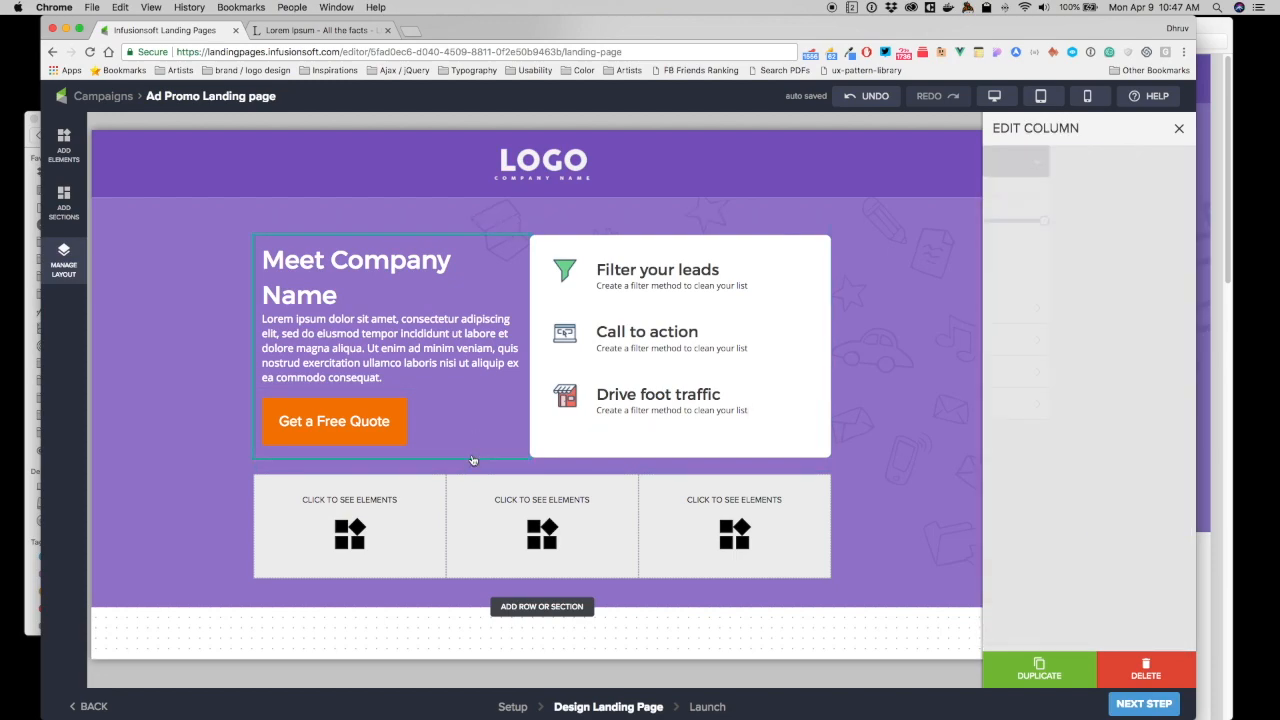
pyautogui.moveTo(1061, 196); pyautogui.dragTo(1117, 194)
# - Narrow the white feature card column and align it to the right, leaving a gap beside the intro text
pyautogui.click(738, 465)
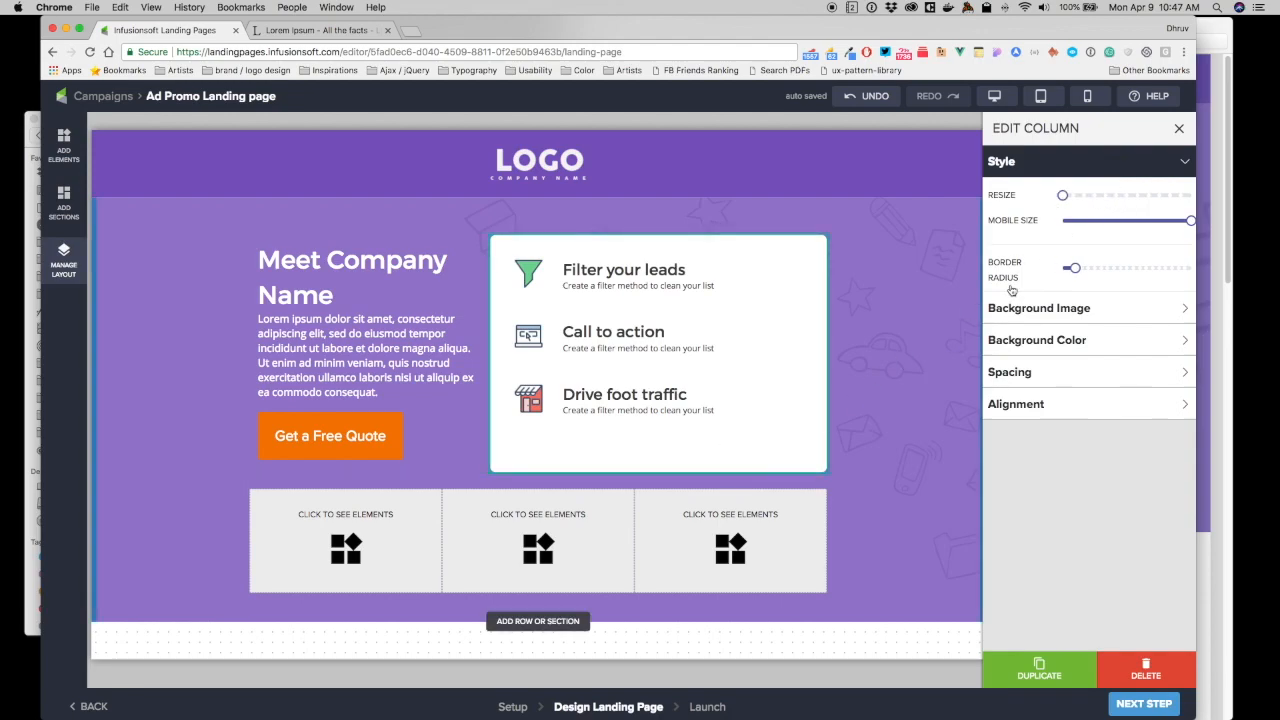
pyautogui.moveTo(1063, 195); pyautogui.dragTo(1131, 198)
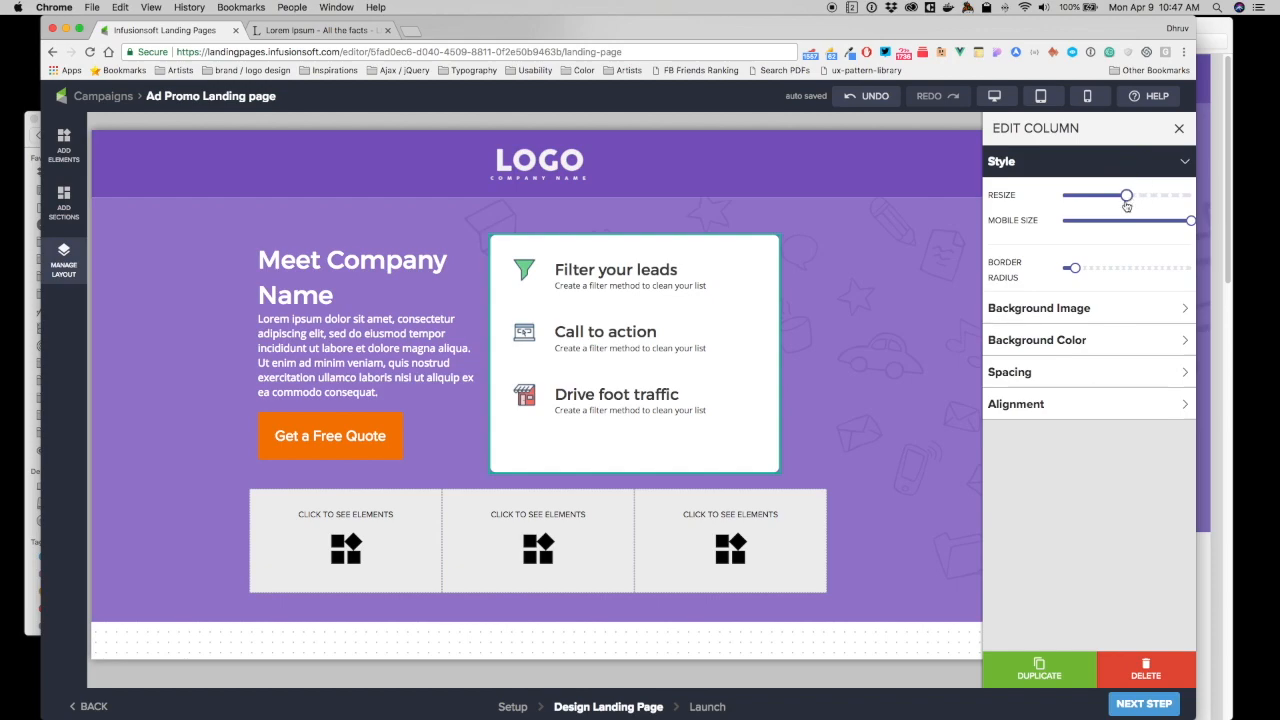
pyautogui.click(1020, 405)
pyautogui.click(1172, 326)
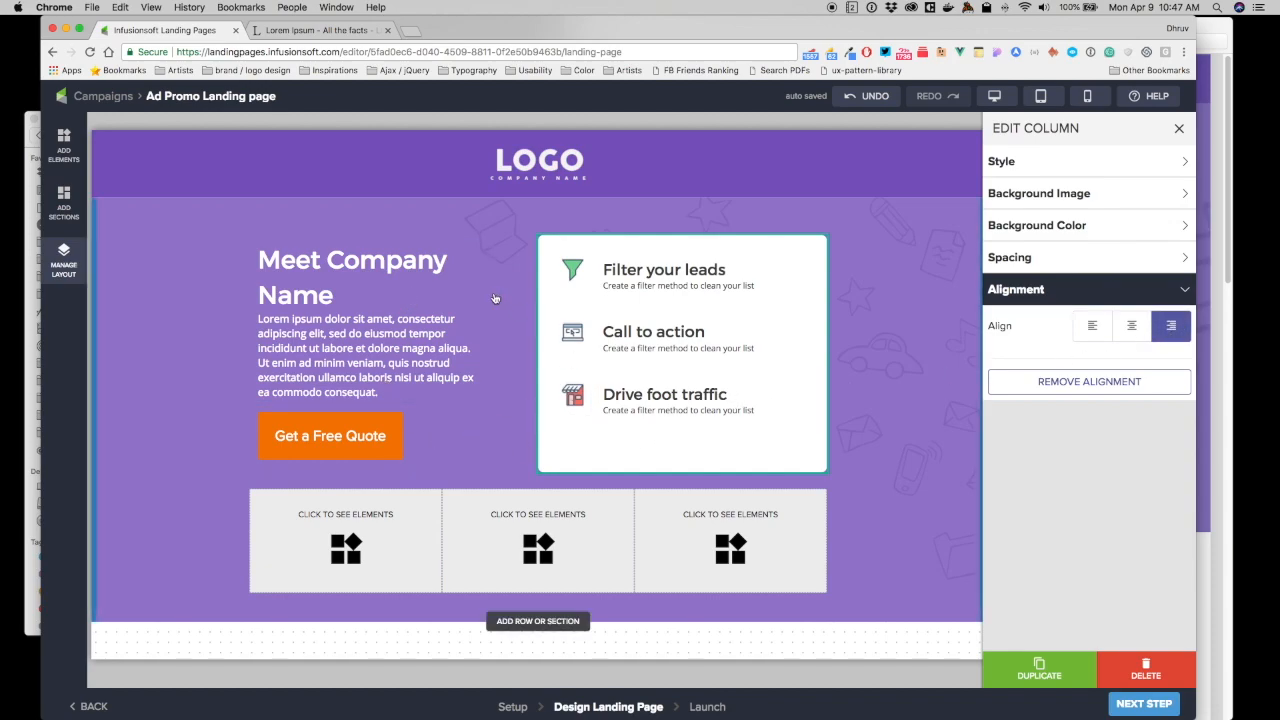
pyautogui.click(480, 450)
pyautogui.click(1006, 164)
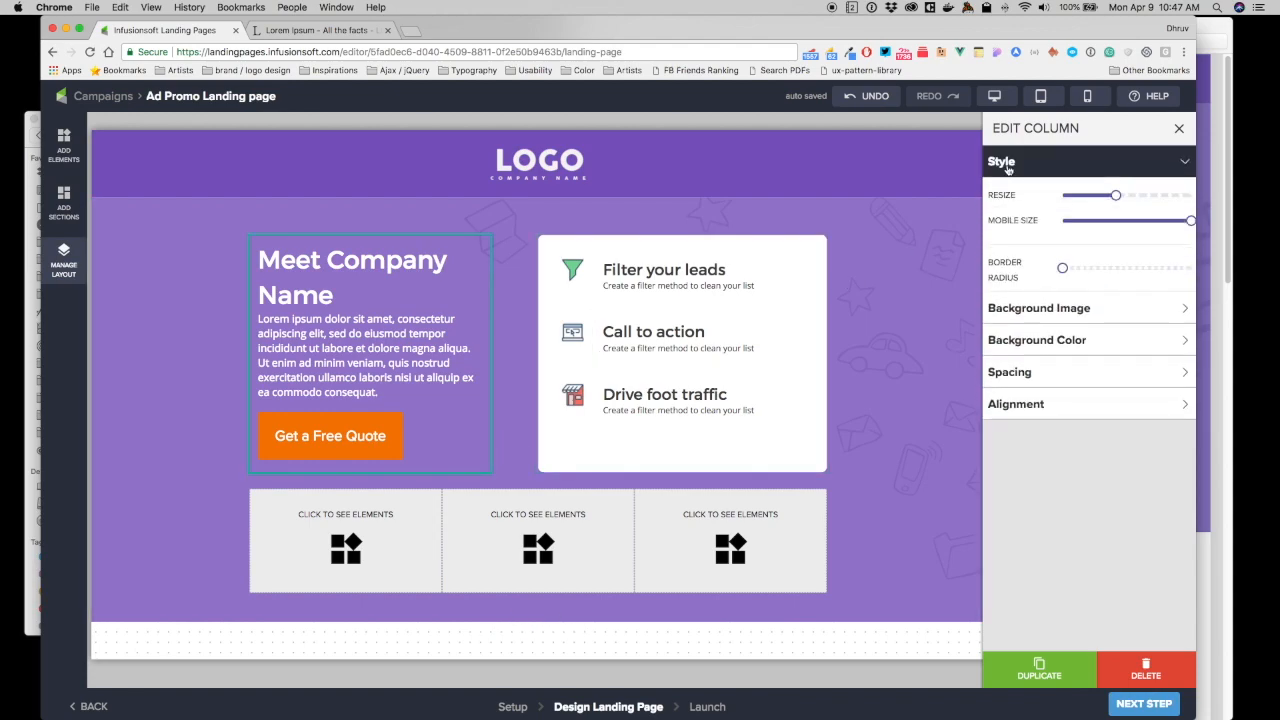
# - Check the three-box row in the reference screenshot and add a Text element to the first empty column below the intro
pyautogui.click(414, 522)
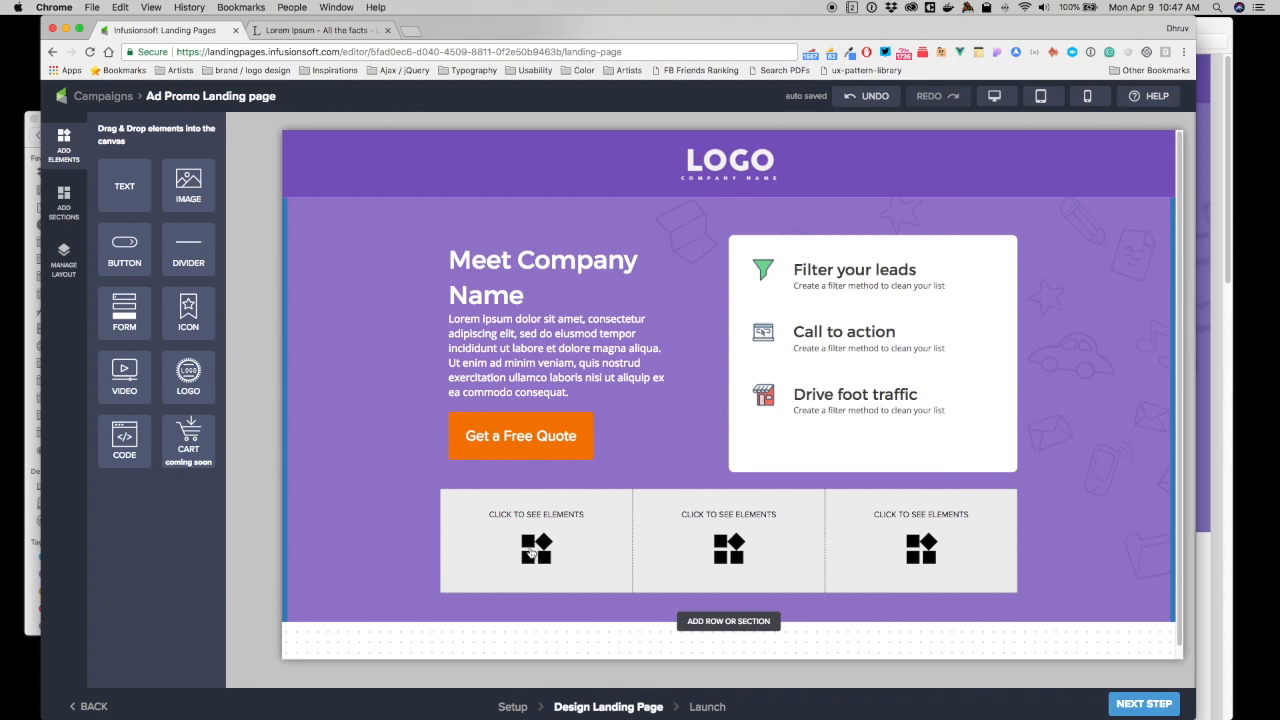
pyautogui.click(1212, 206)
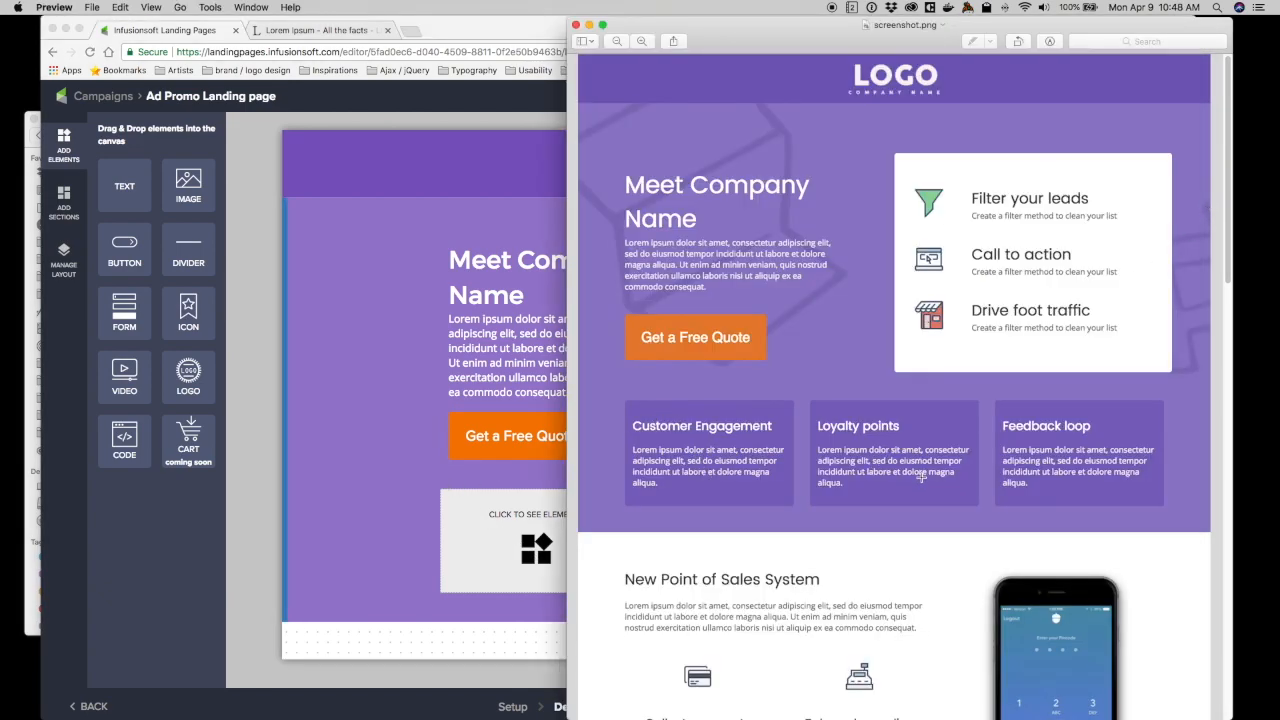
pyautogui.click(473, 550)
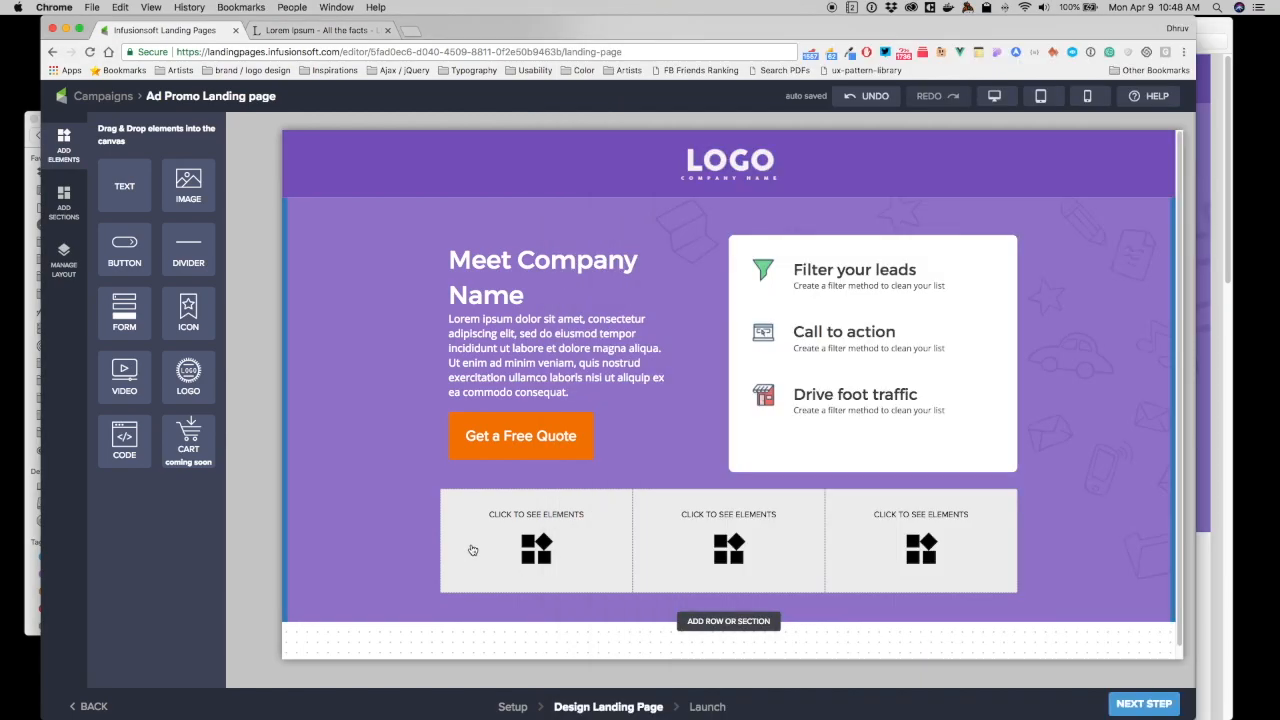
pyautogui.moveTo(195, 175); pyautogui.dragTo(549, 531)
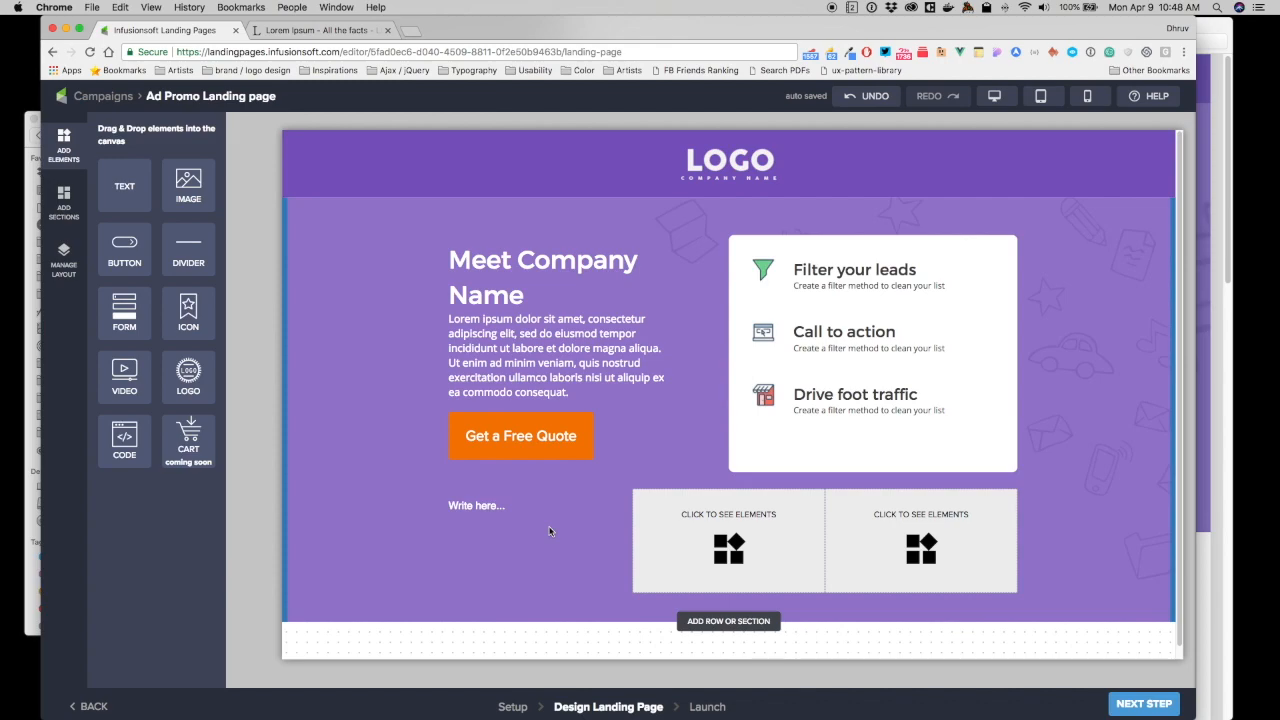
# - Replace the new Text element's placeholder with "Customer Loyalty" and start a new line below it
pyautogui.click(468, 507)
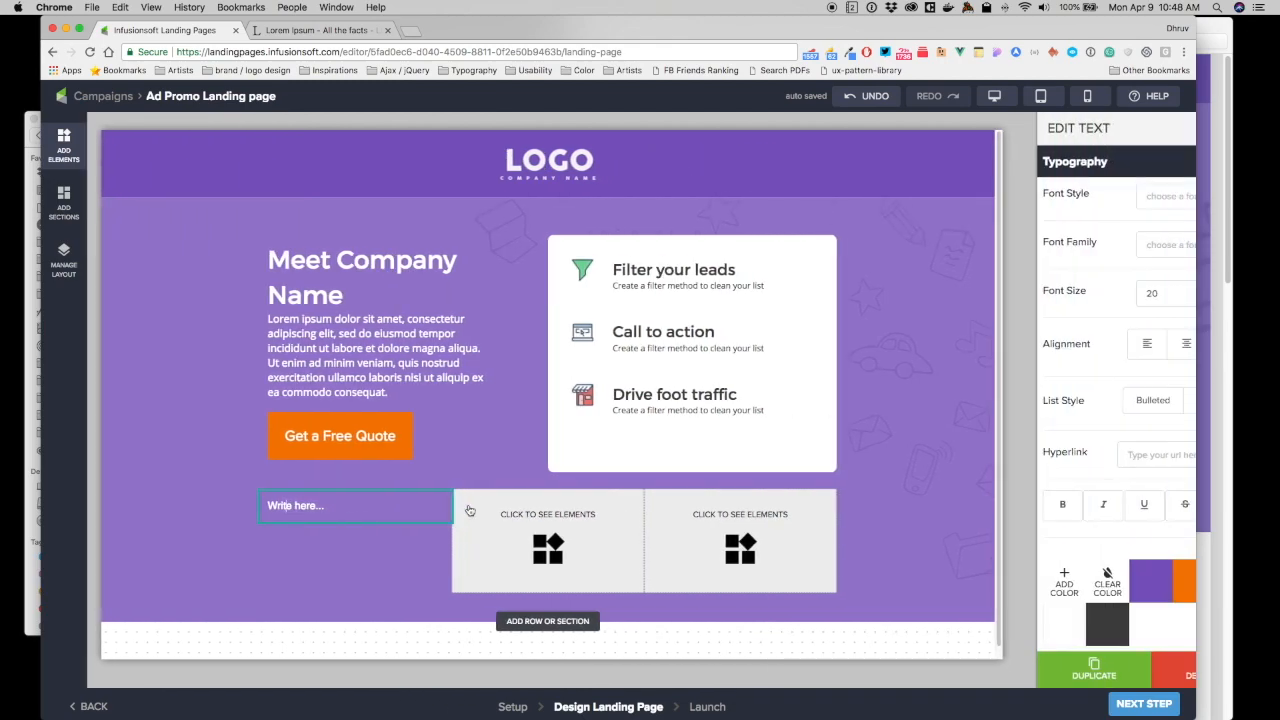
pyautogui.tripleClick(303, 501)
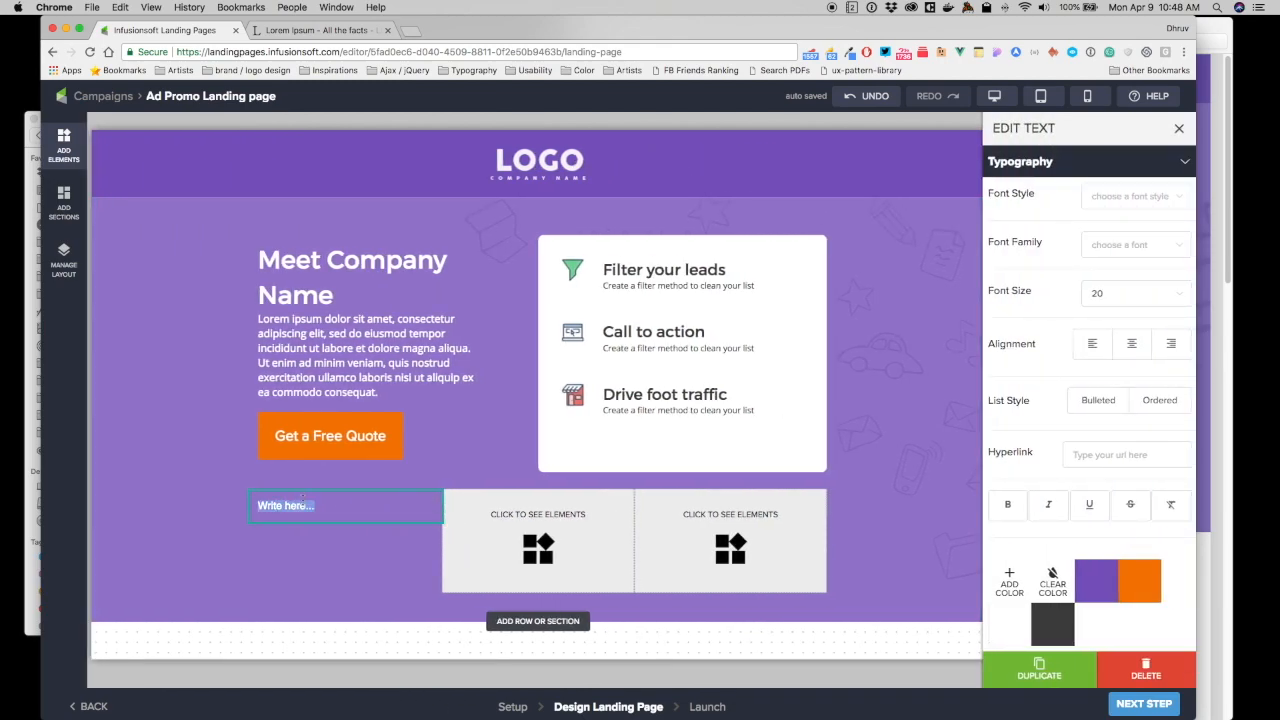
pyautogui.write('Customer Loyalty')
pyautogui.press('Return')
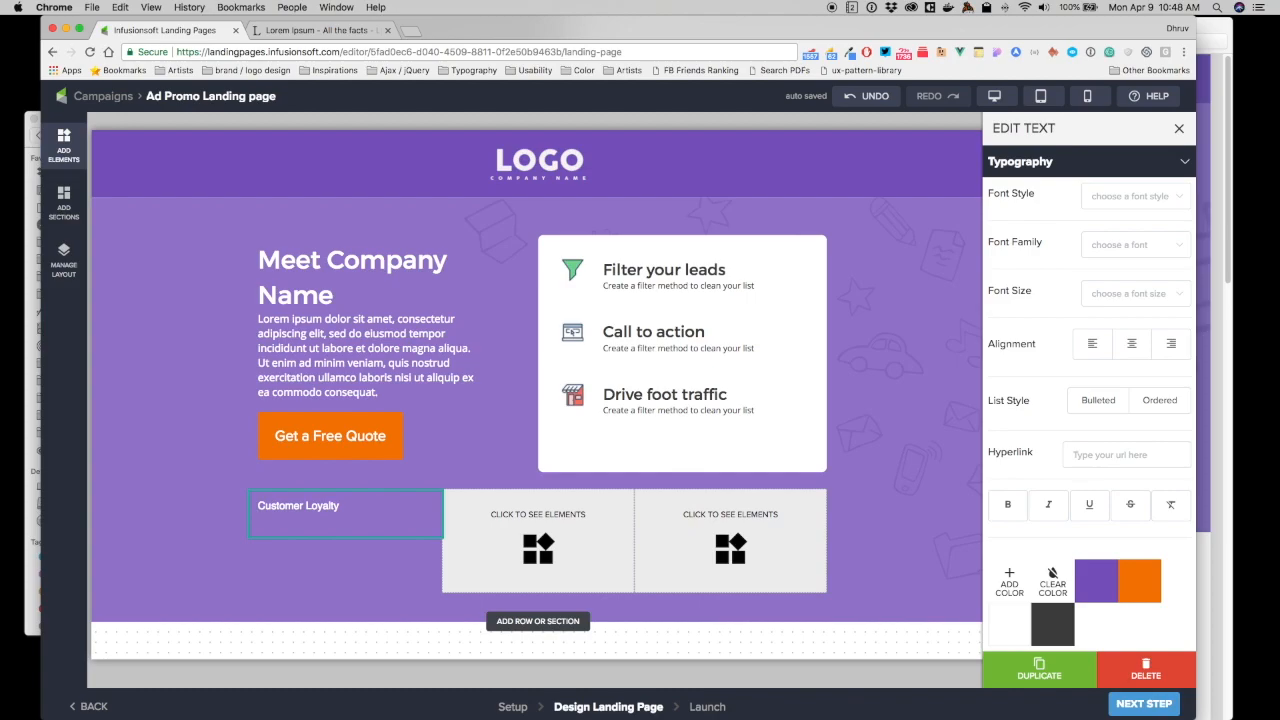
# - Paste the "Lorem ipsum dolor sit amet" passage copied from lipsum.com below the "Customer Loyalty" line
pyautogui.click(325, 31)
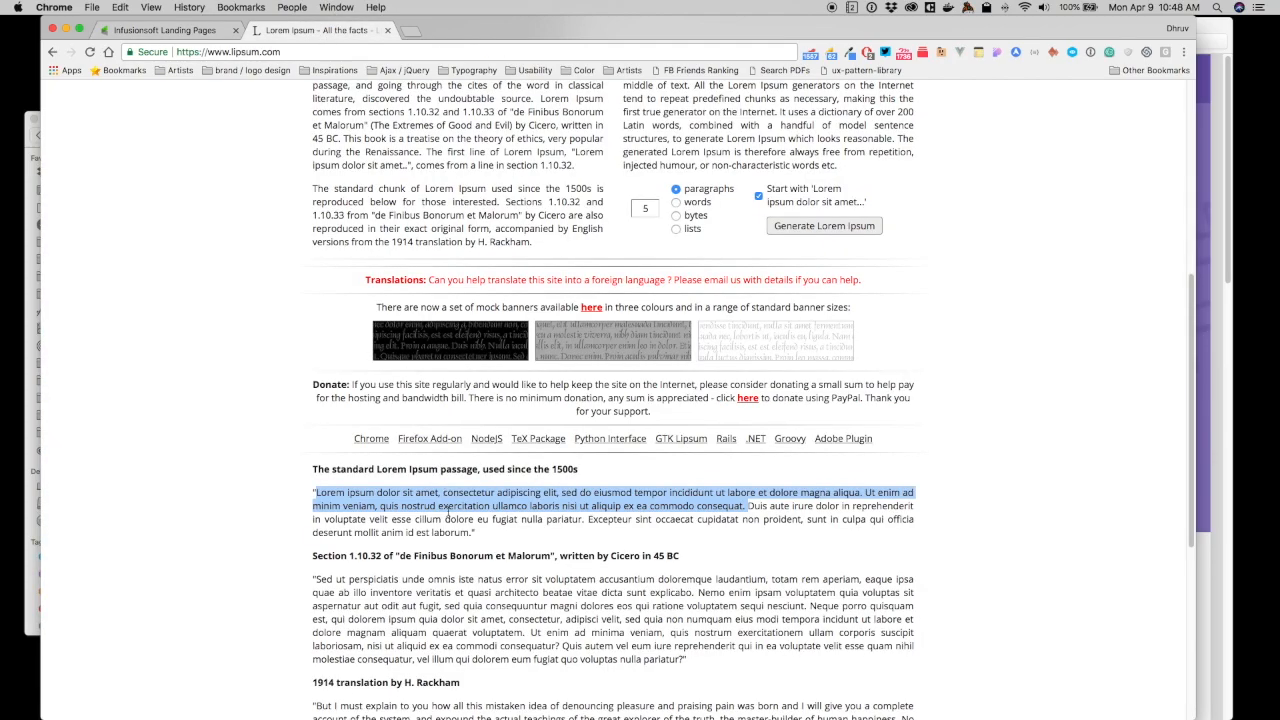
pyautogui.click(163, 26)
pyautogui.write('Lorem ipsum dolor sit amet, consectetur adipiscing elit, sed do eiusmod tempor incididunt ut labore et dolore magna aliqua. Ut enim ad minim veniam, quis nostrud exercitation ullamco laboris nisi ut aliquip ex ea commodo consequat.')
pyautogui.press('Return')
# - Shorten the pasted text so it ends at "magna aliqua." and give the "Customer Loyalty" line the Heading font style
pyautogui.keyDown('shift'); pyautogui.click(302, 537); pyautogui.keyUp('shift')
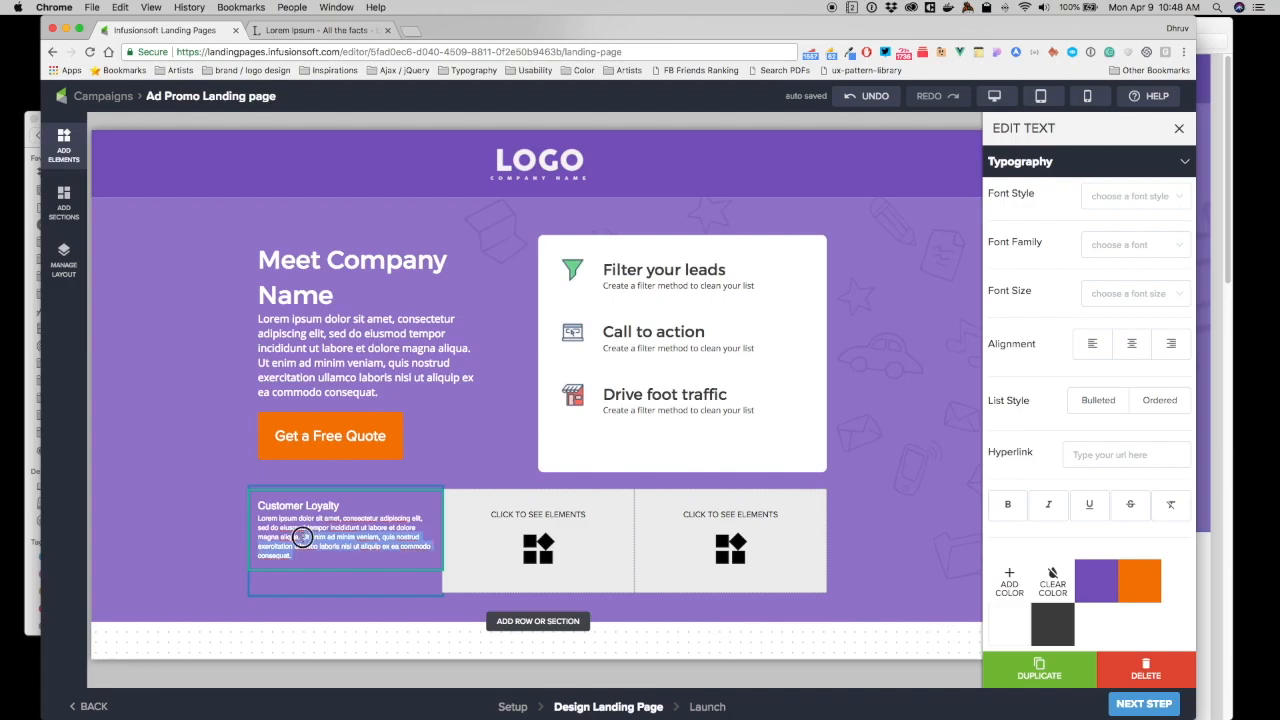
pyautogui.keyDown('shift'); pyautogui.click(302, 537); pyautogui.keyUp('shift')
pyautogui.press('BackSpace')
pyautogui.click(1130, 196)
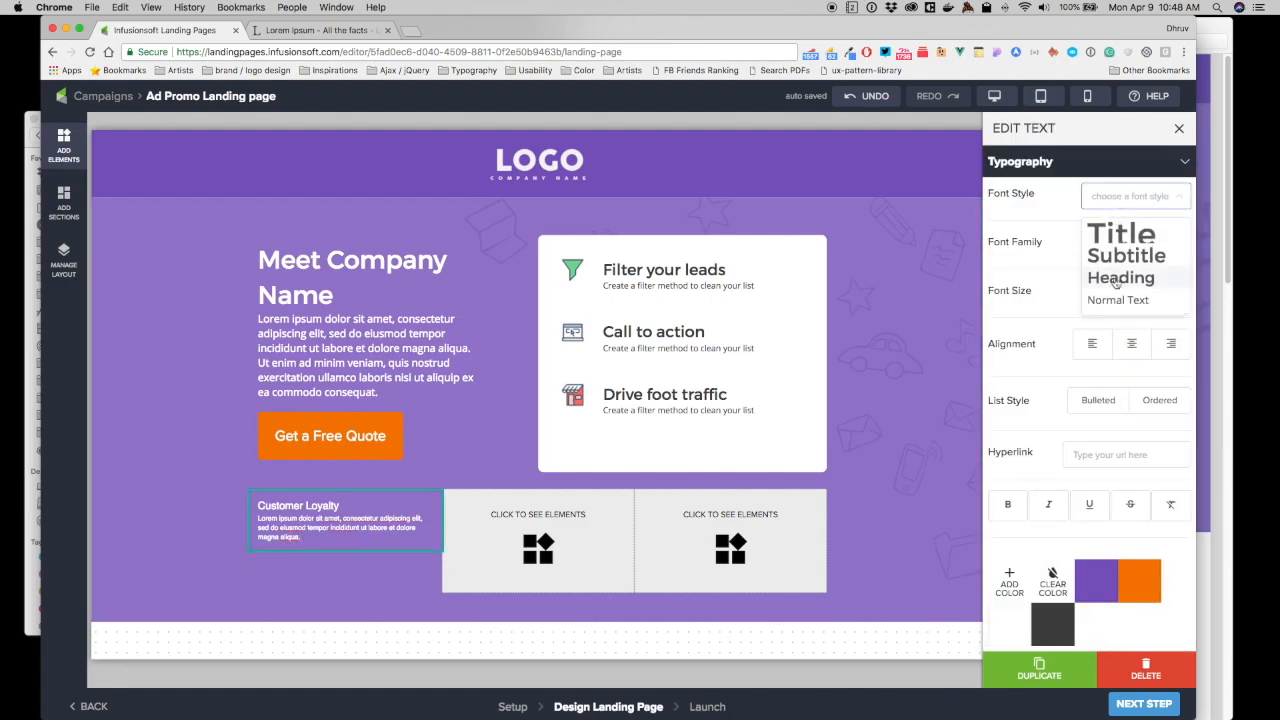
pyautogui.click(1121, 275)
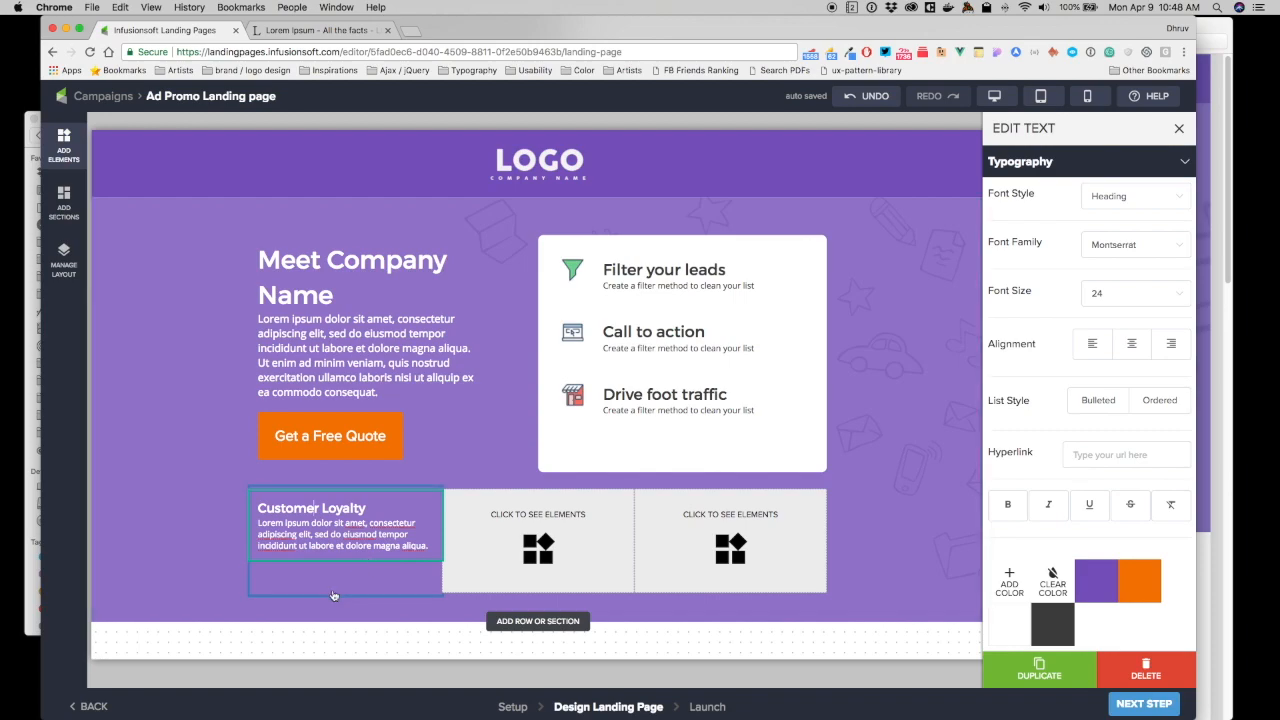
# - Give the Customer Loyalty column the purple background at 0.8 transparency and slightly round its corners
pyautogui.click(340, 585)
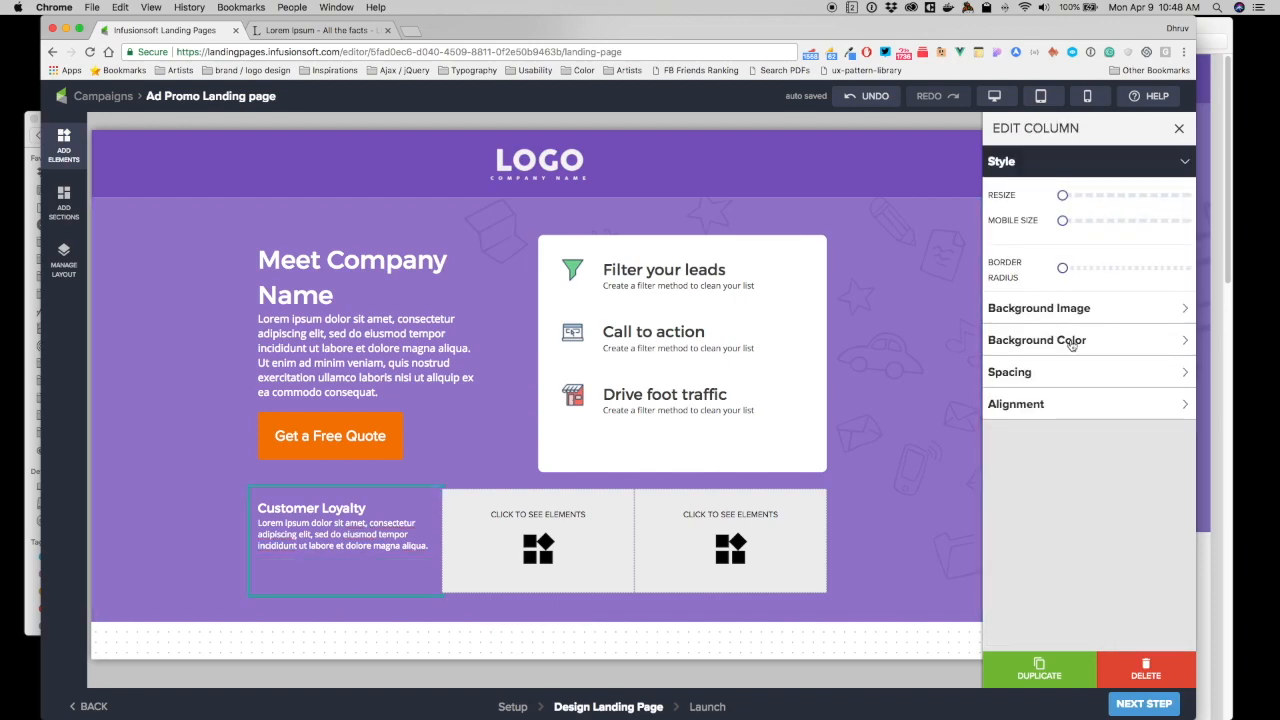
pyautogui.click(1071, 340)
pyautogui.click(1093, 289)
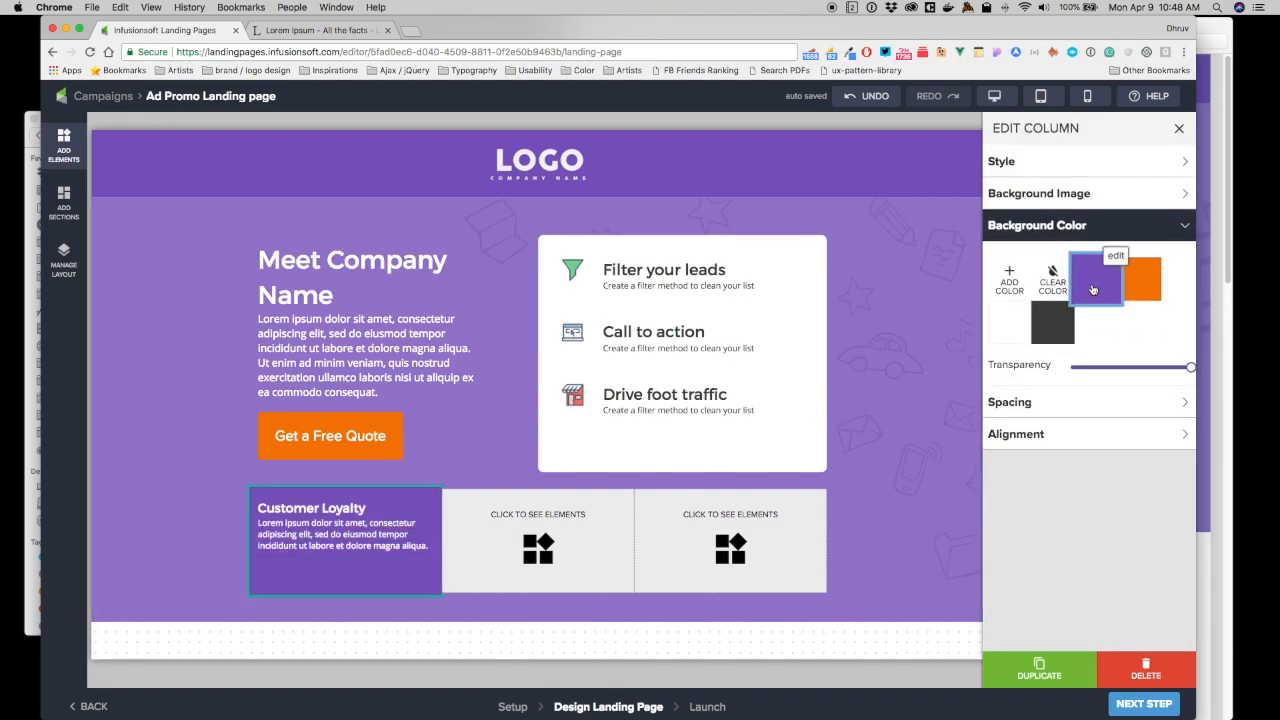
pyautogui.moveTo(1190, 367); pyautogui.dragTo(1166, 371)
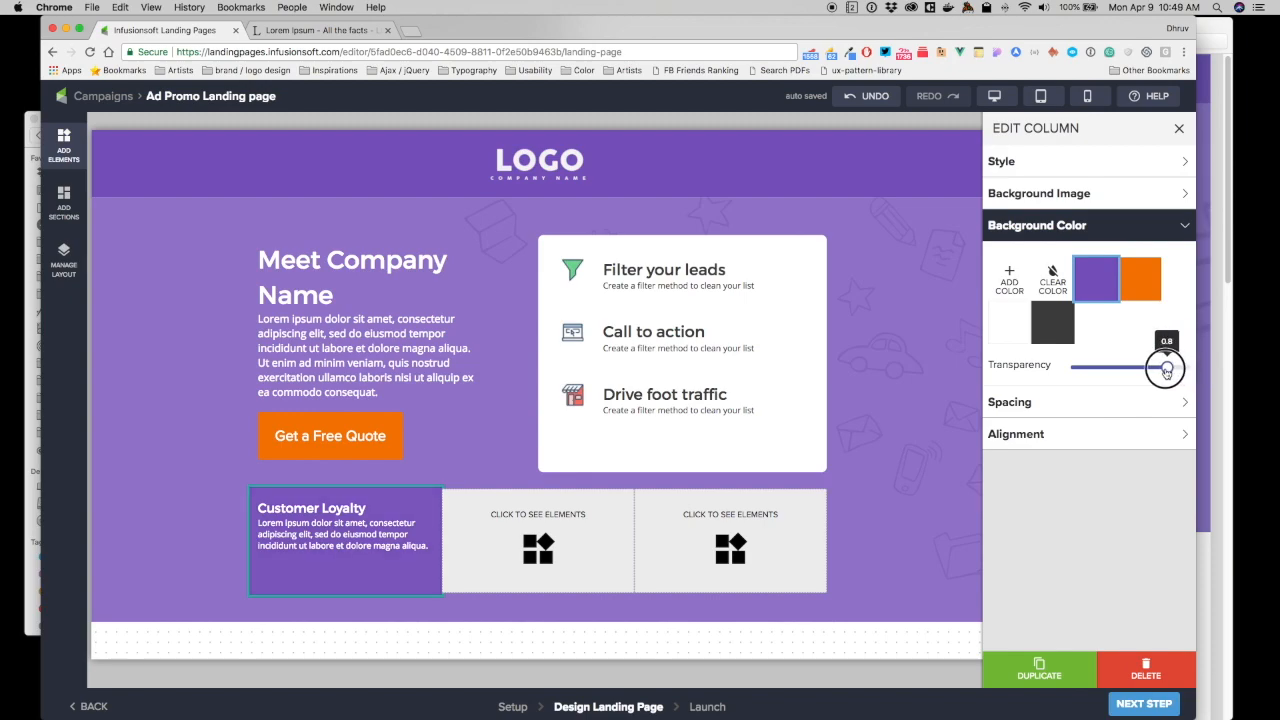
pyautogui.click(1030, 162)
pyautogui.moveTo(1062, 268); pyautogui.dragTo(1072, 274)
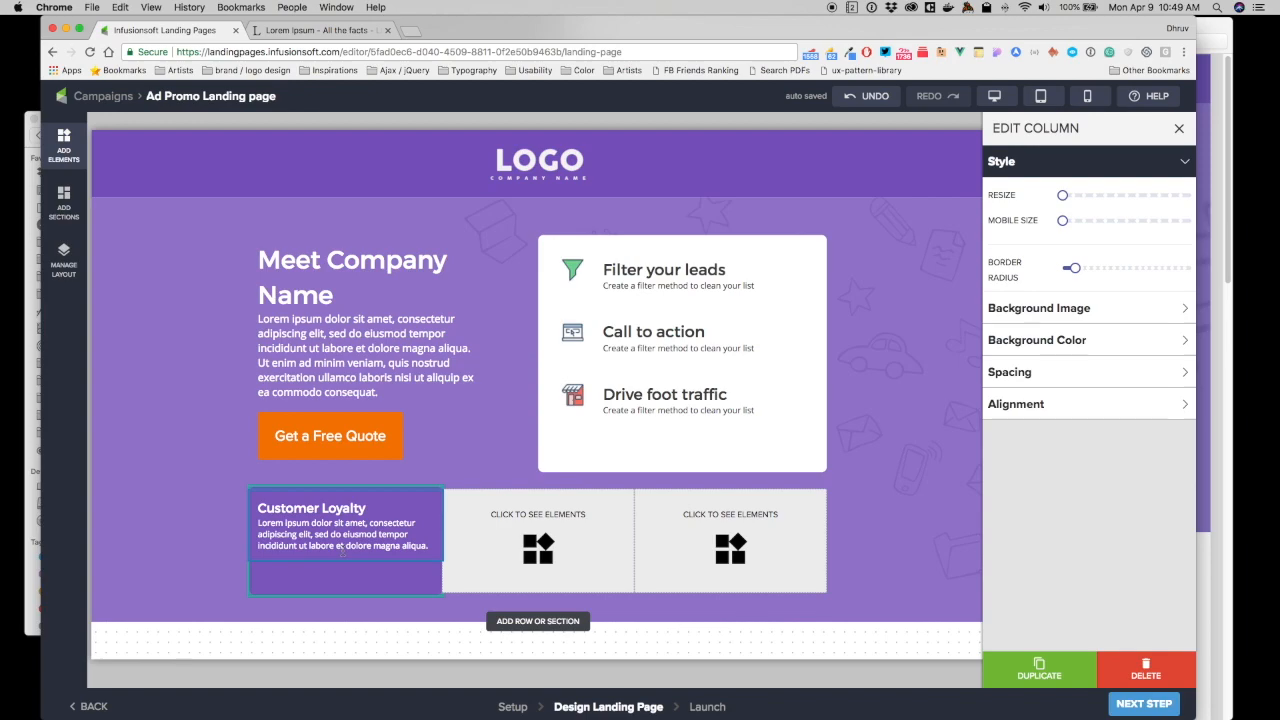
# - Try larger vertical paddings on the Customer Loyalty text element and settle on LG
pyautogui.click(315, 508)
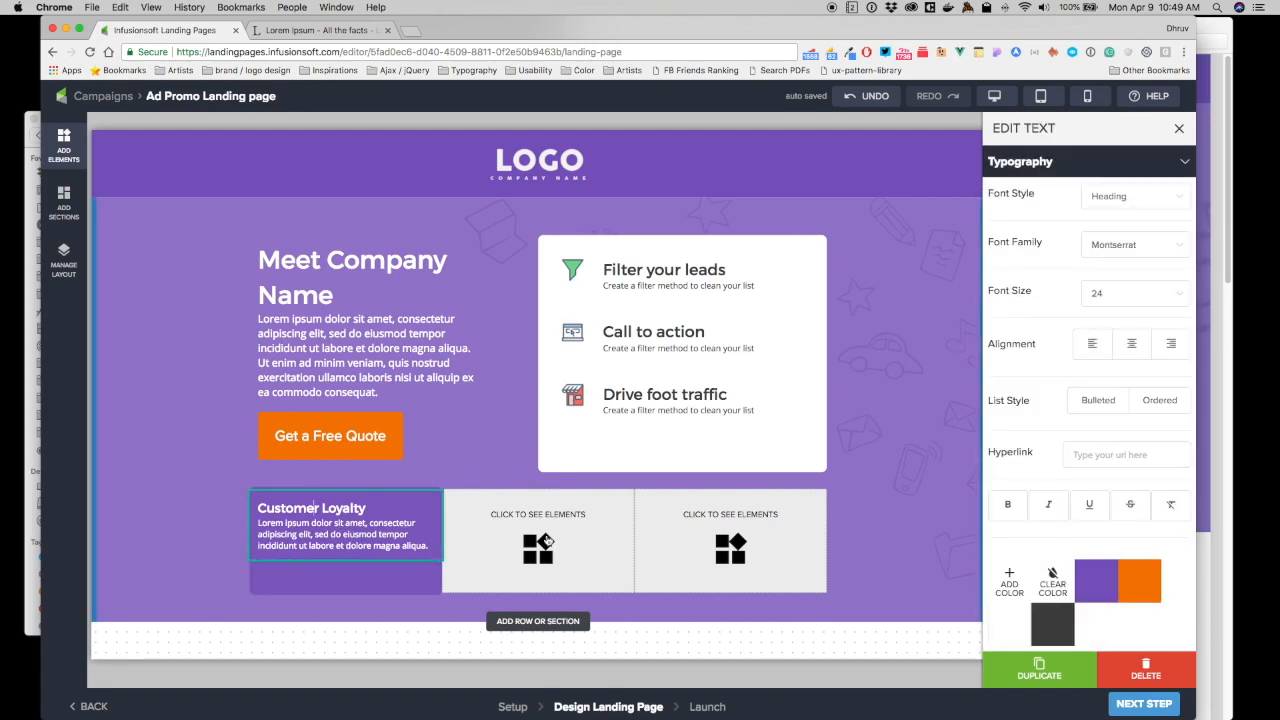
pyautogui.scroll(-2, 1085, 560)
pyautogui.click(1082, 600)
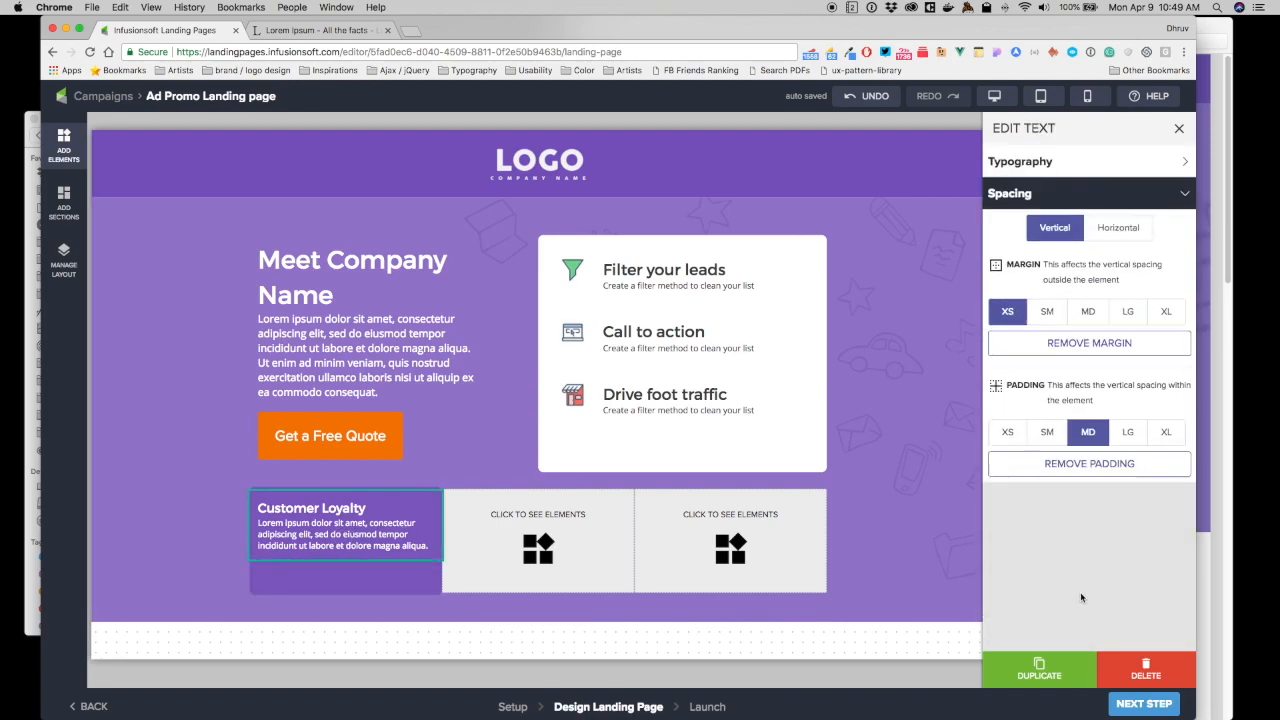
pyautogui.click(1134, 440)
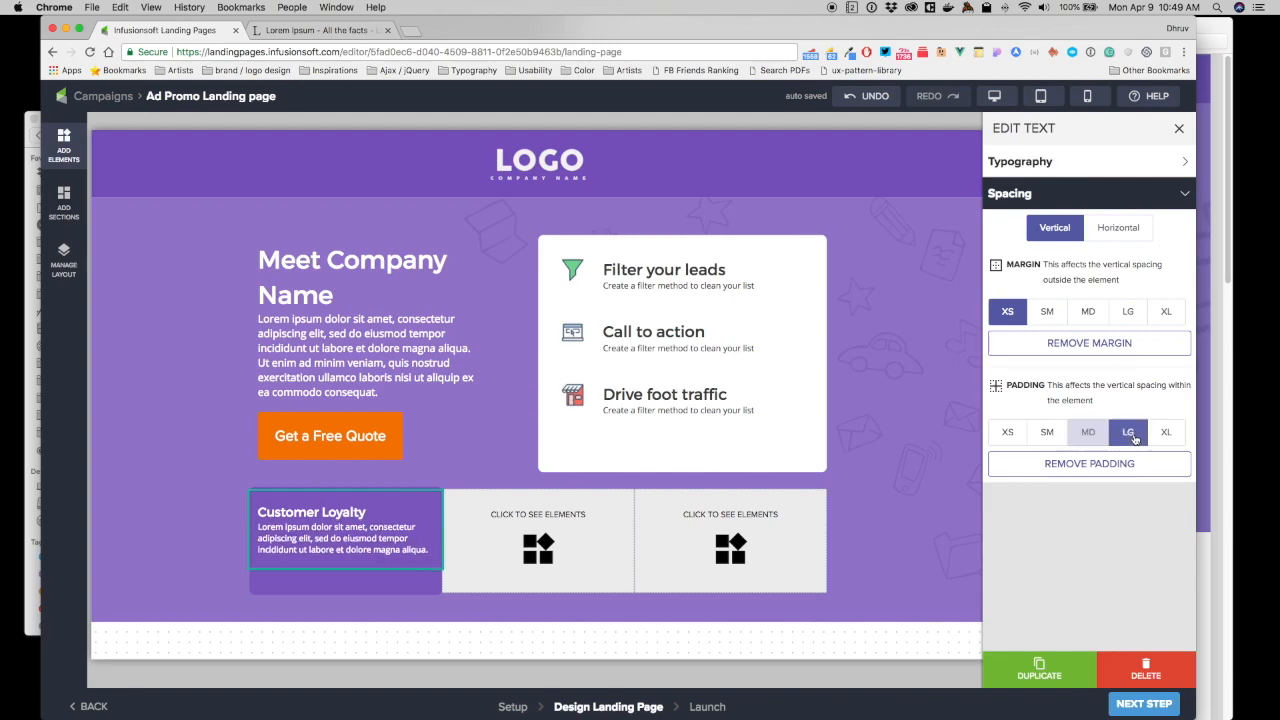
pyautogui.click(1160, 432)
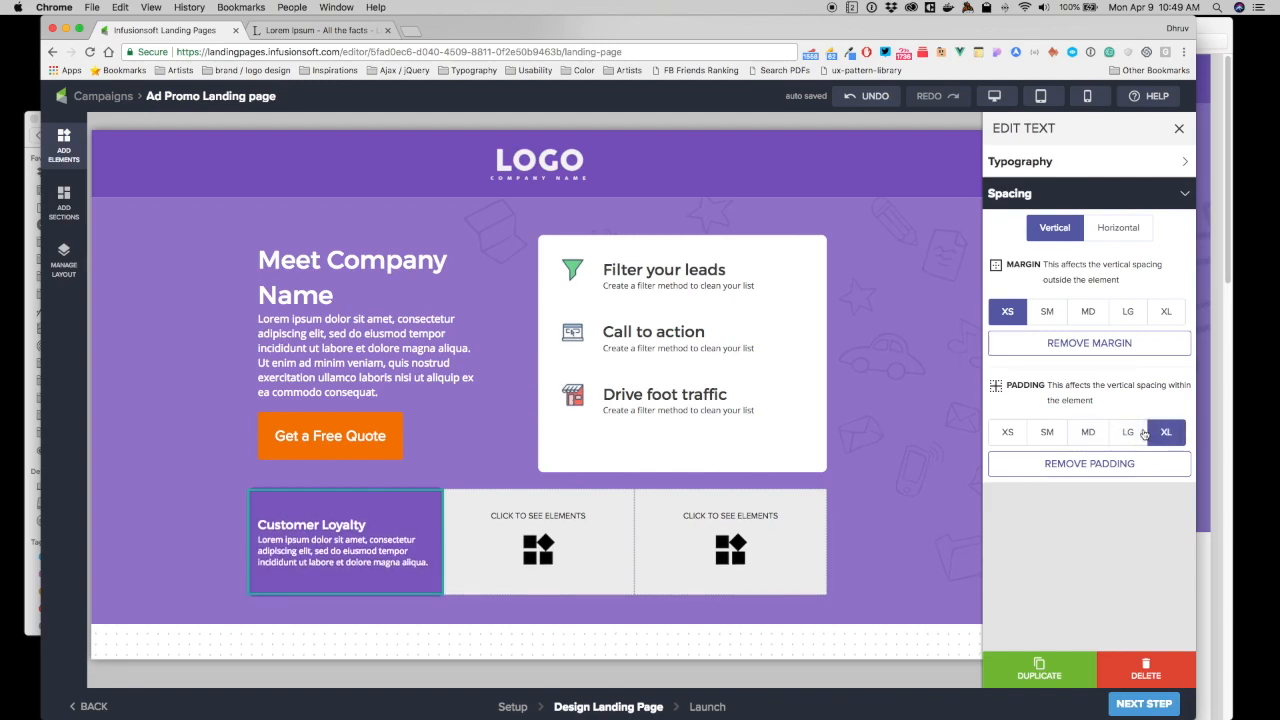
pyautogui.click(1129, 432)
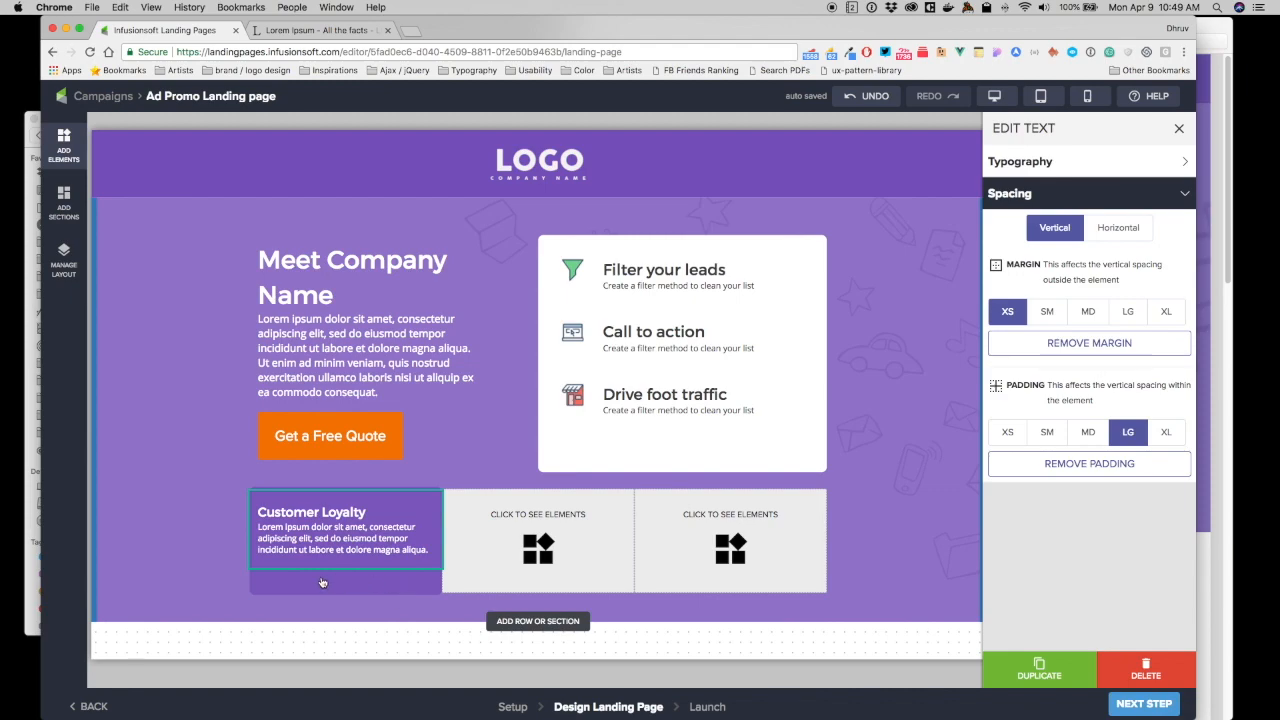
# - Delete the two empty columns beside the Customer Loyalty box
pyautogui.rightClick(602, 554)
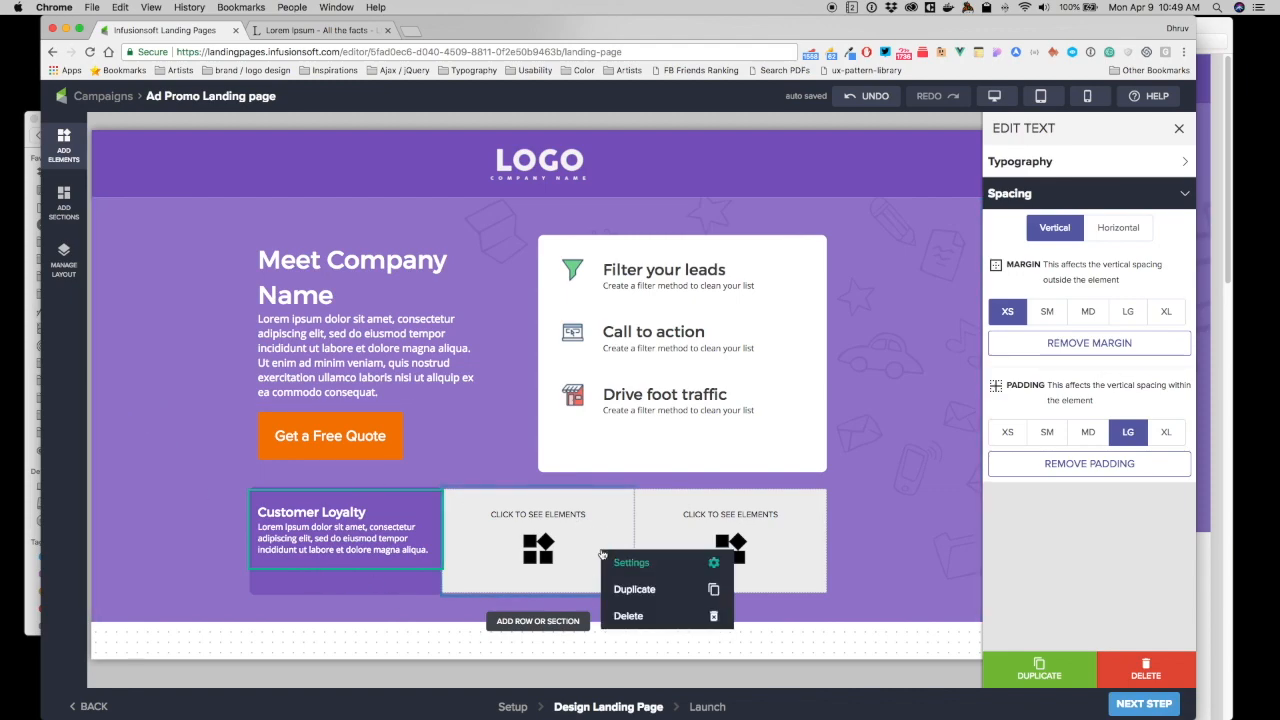
pyautogui.click(628, 617)
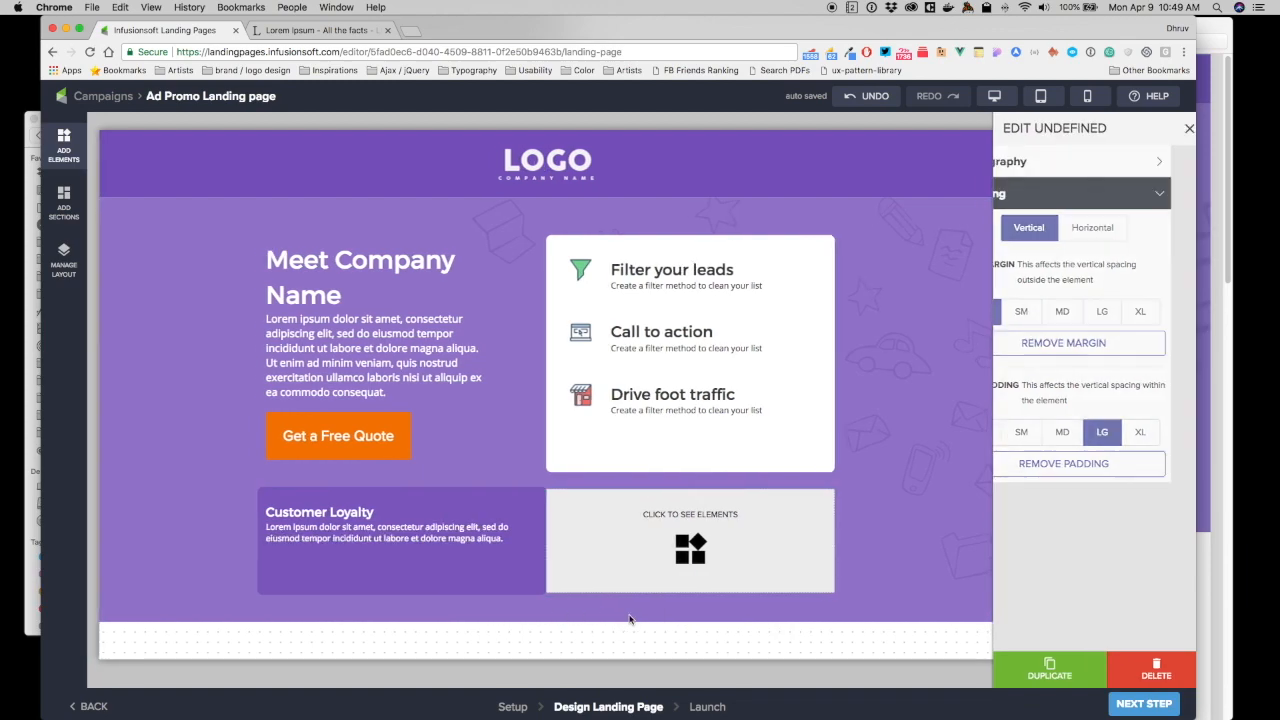
pyautogui.rightClick(673, 536)
pyautogui.click(705, 601)
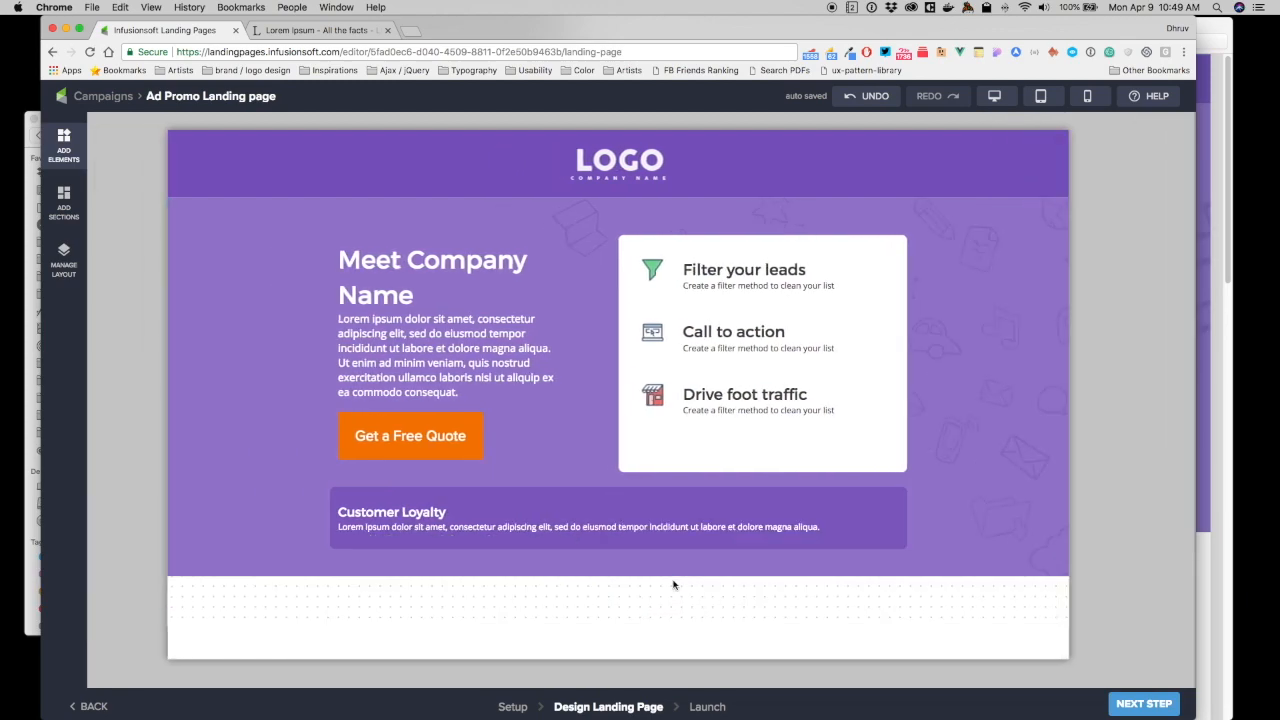
# - Try duplicating the Customer Loyalty column on the canvas and undo the copy
pyautogui.rightClick(580, 497)
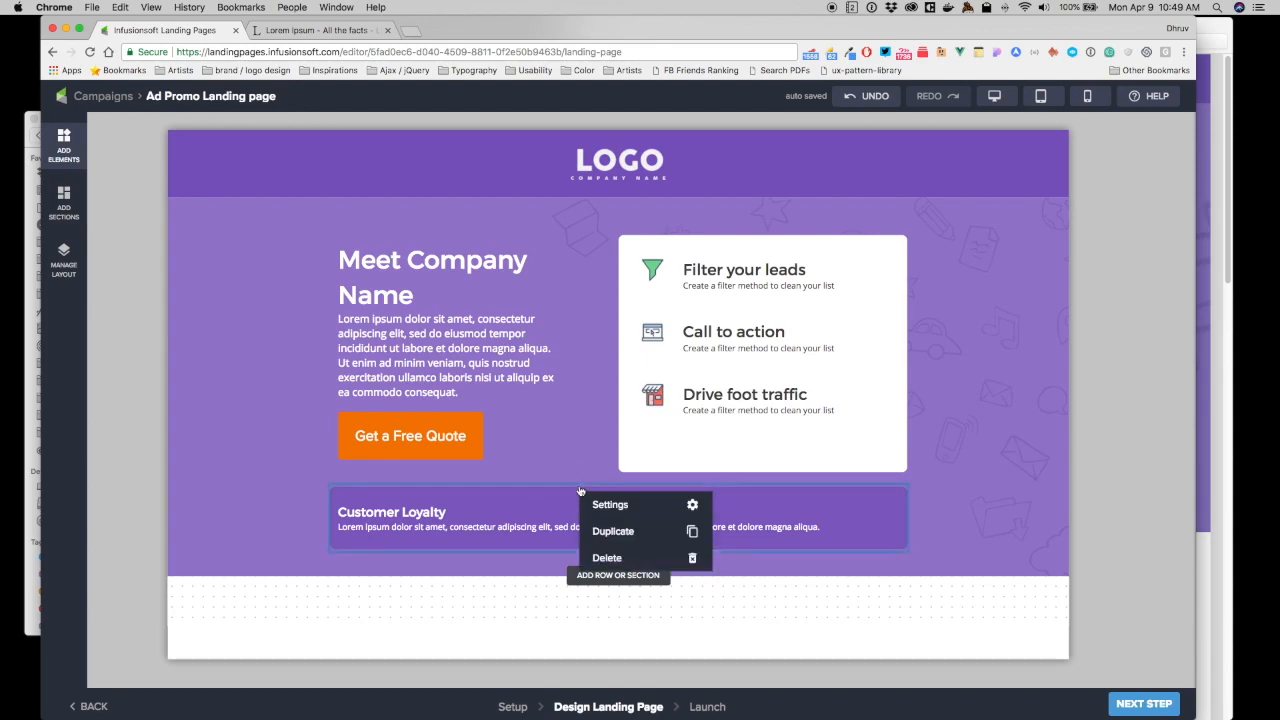
pyautogui.rightClick(580, 494)
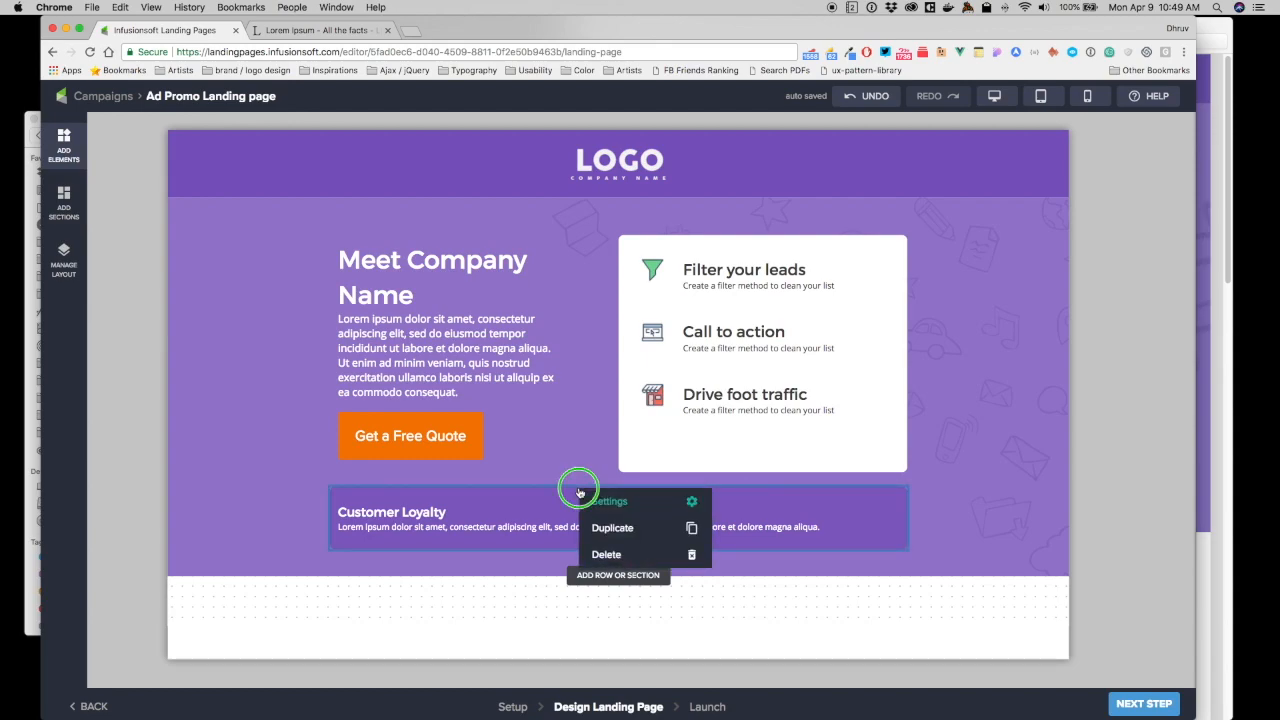
pyautogui.click(619, 535)
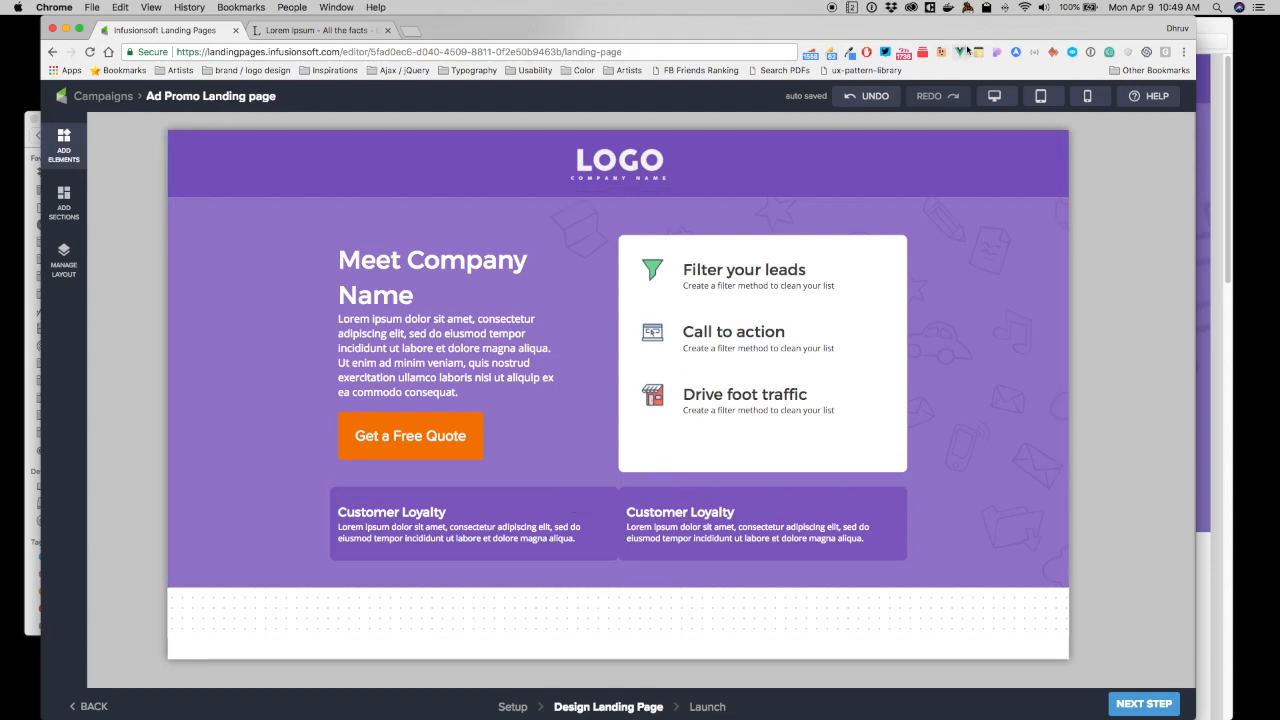
pyautogui.click(860, 96)
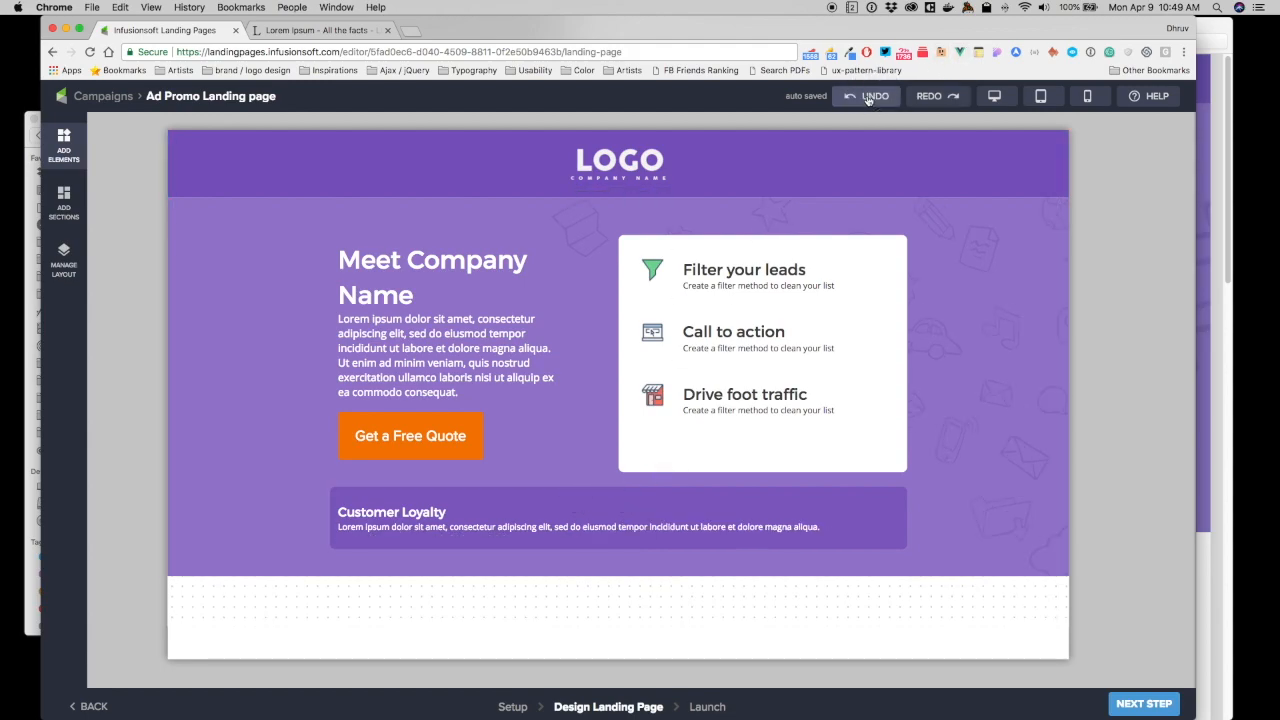
# - In the layout manager, navigate to the Intro section's Row 2 and open the settings of Column 1
pyautogui.click(62, 258)
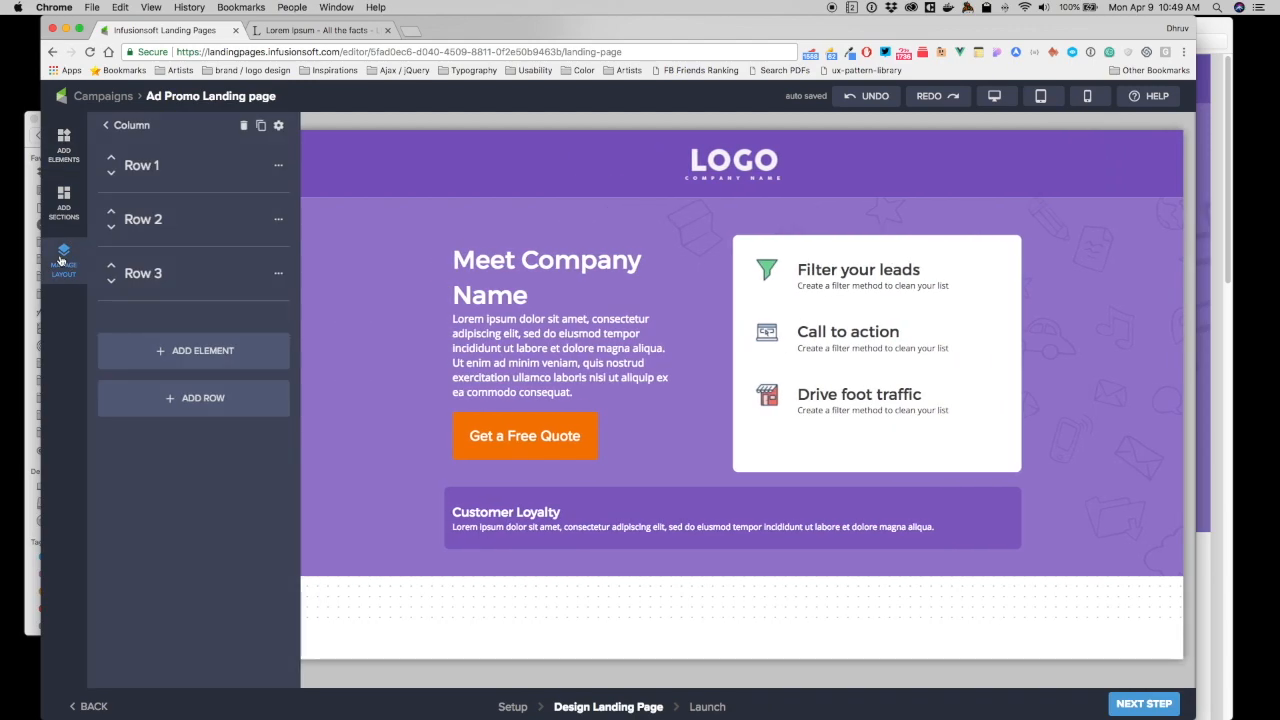
pyautogui.click(120, 125)
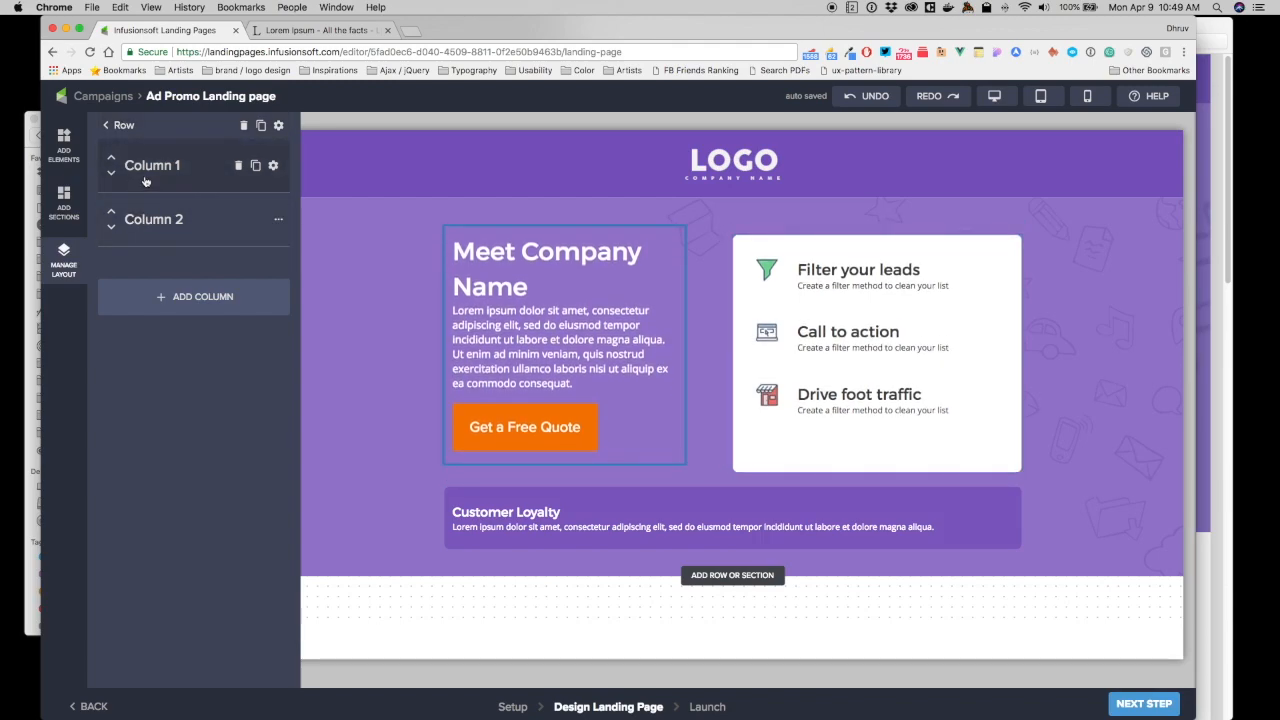
pyautogui.click(117, 128)
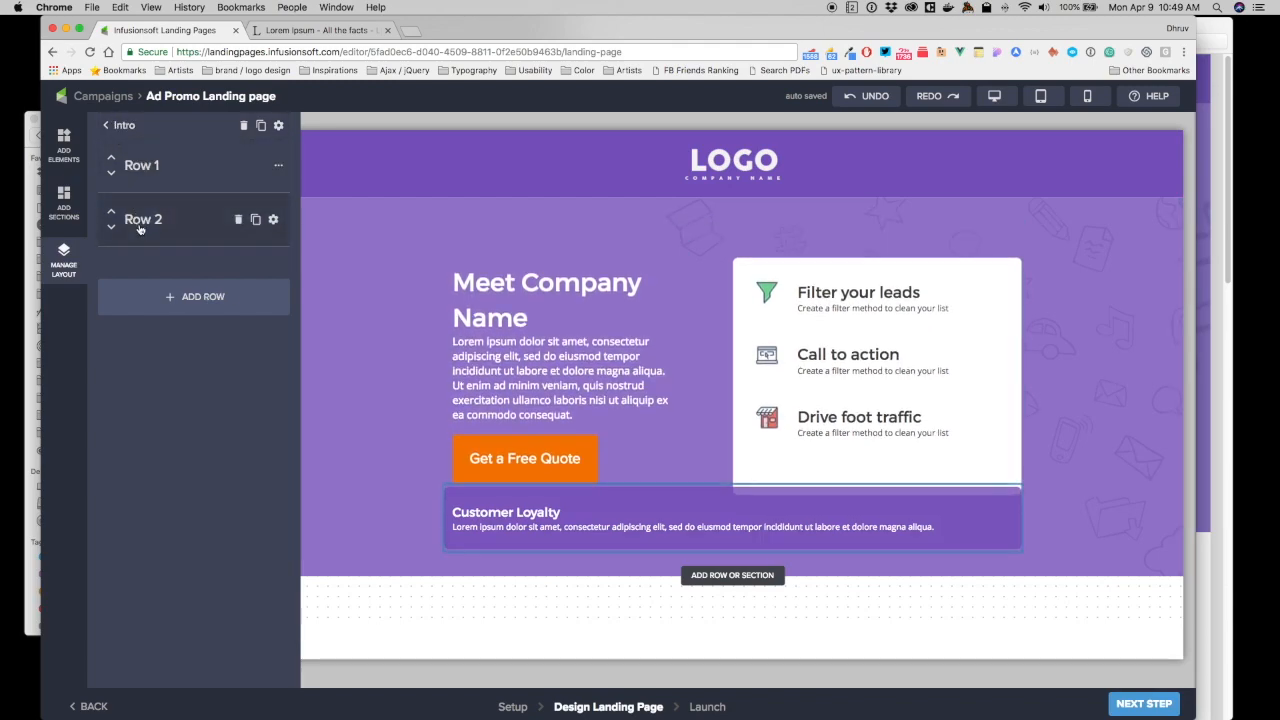
pyautogui.click(140, 226)
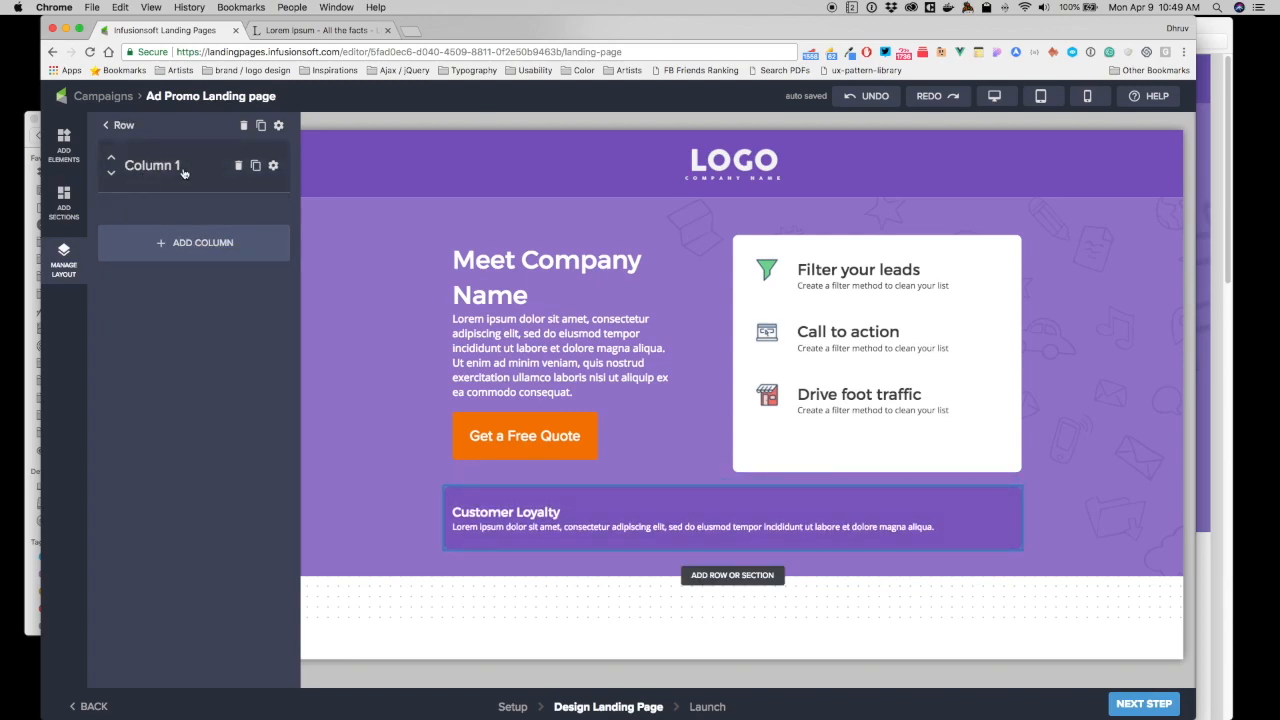
pyautogui.click(274, 167)
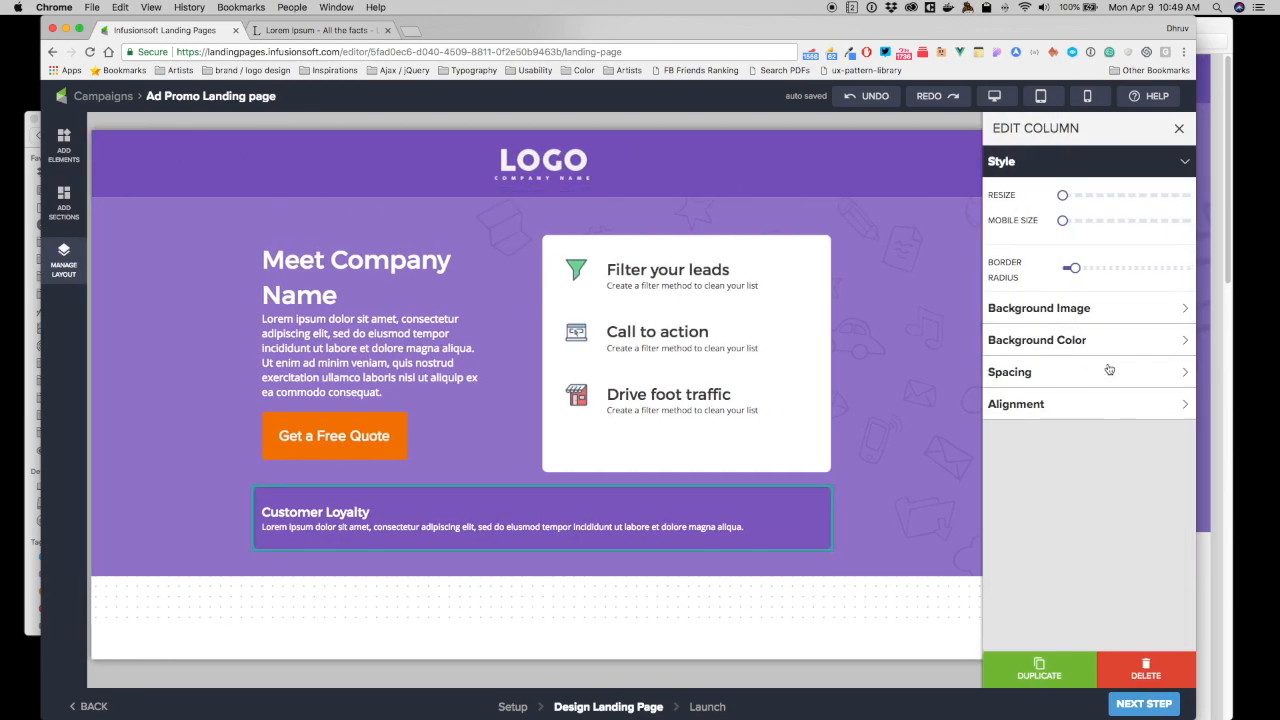
# - Try duplicating the Customer Loyalty column twice from the layout manager and undo both copies
pyautogui.click(63, 258)
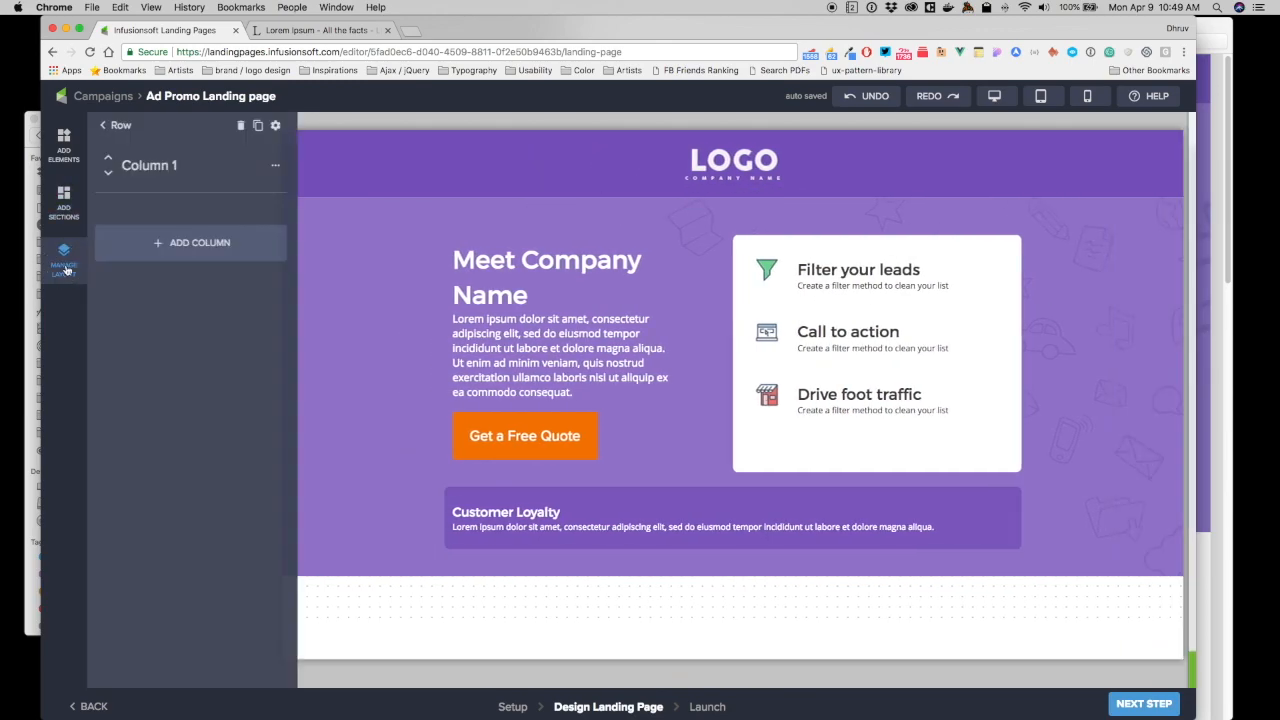
pyautogui.click(255, 166)
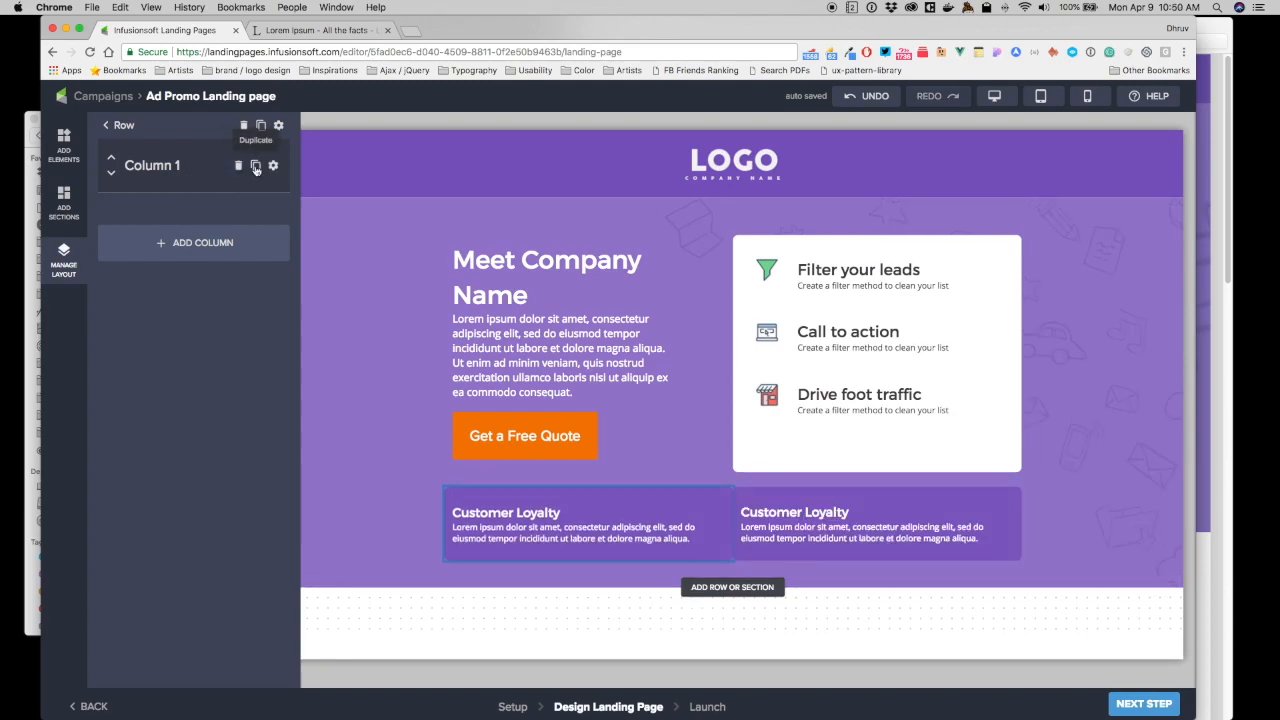
pyautogui.click(255, 166)
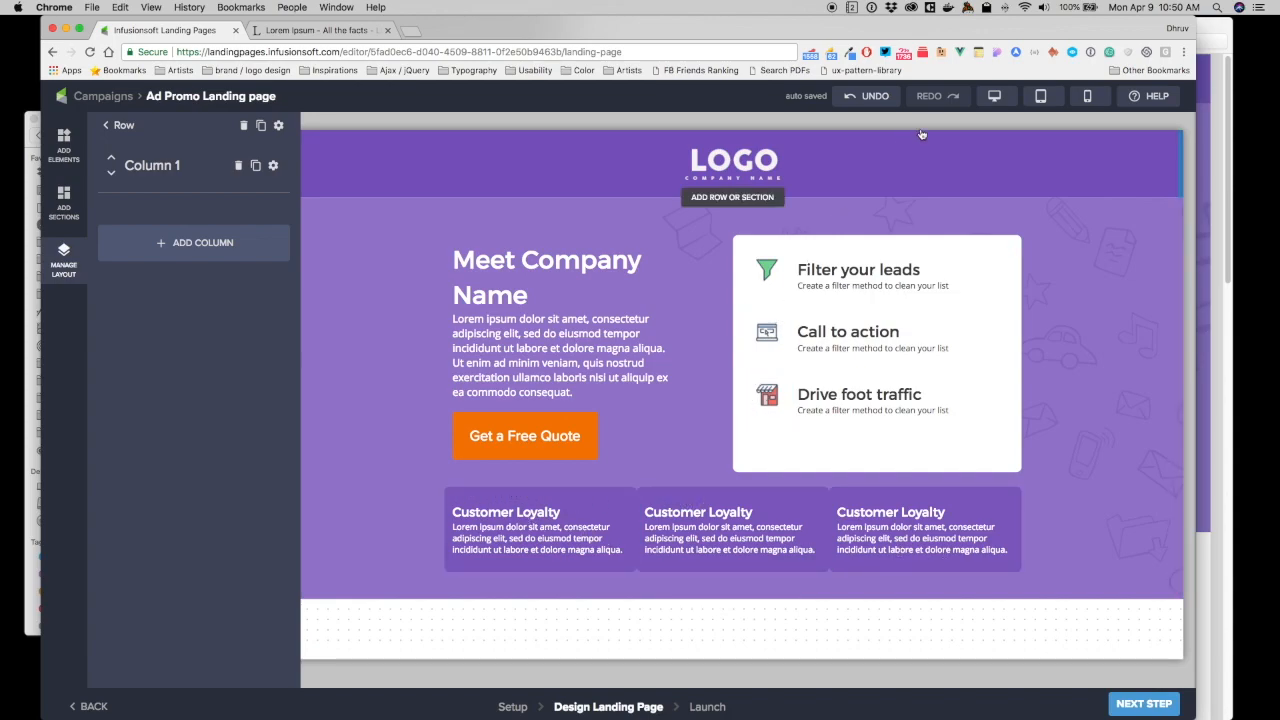
pyautogui.click(875, 97)
pyautogui.click(875, 97)
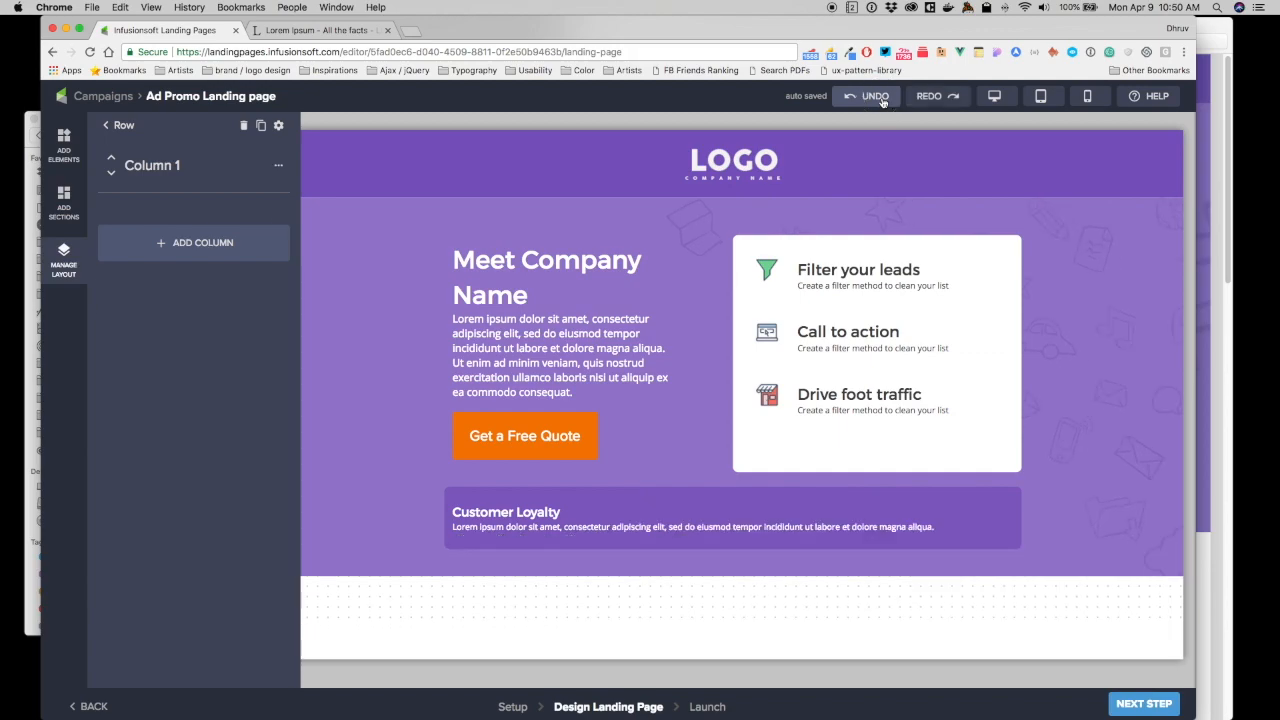
# - Set the Customer Loyalty column's mobile size to the maximum and its horizontal margin to SM, and return to the layout manager
pyautogui.moveTo(229, 166)
pyautogui.click(271, 166)
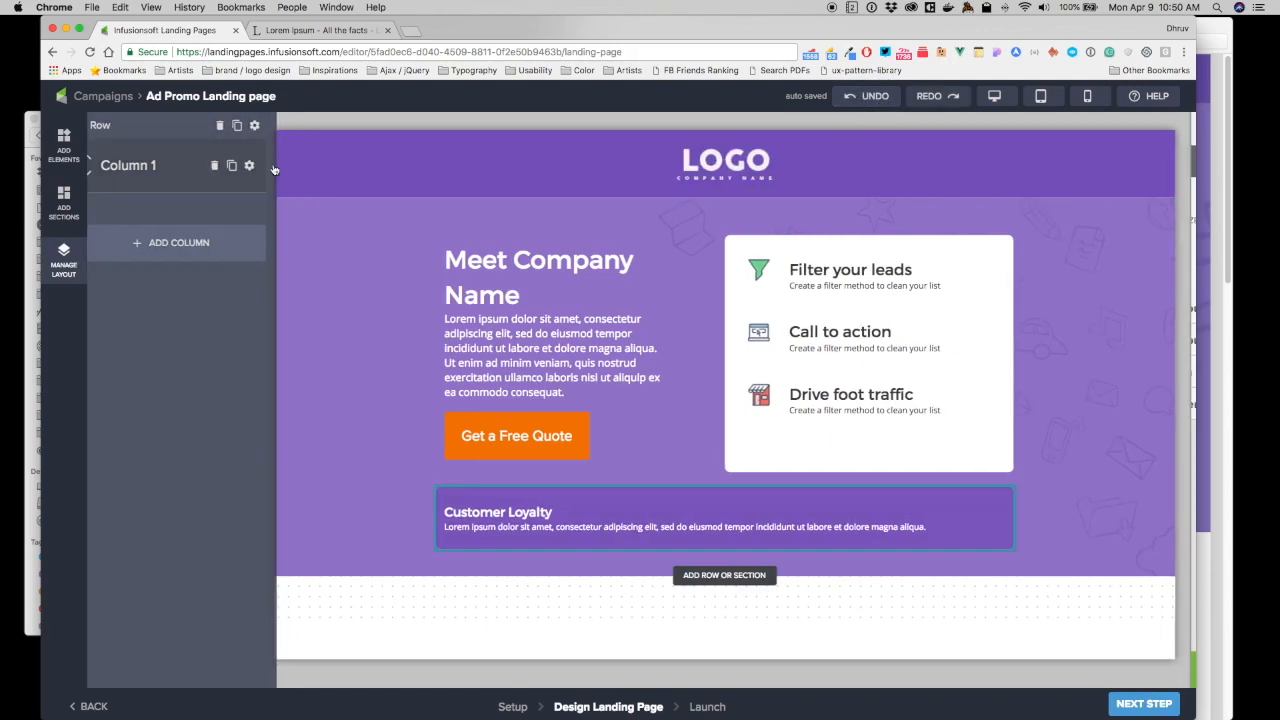
pyautogui.moveTo(1063, 220); pyautogui.dragTo(1192, 228)
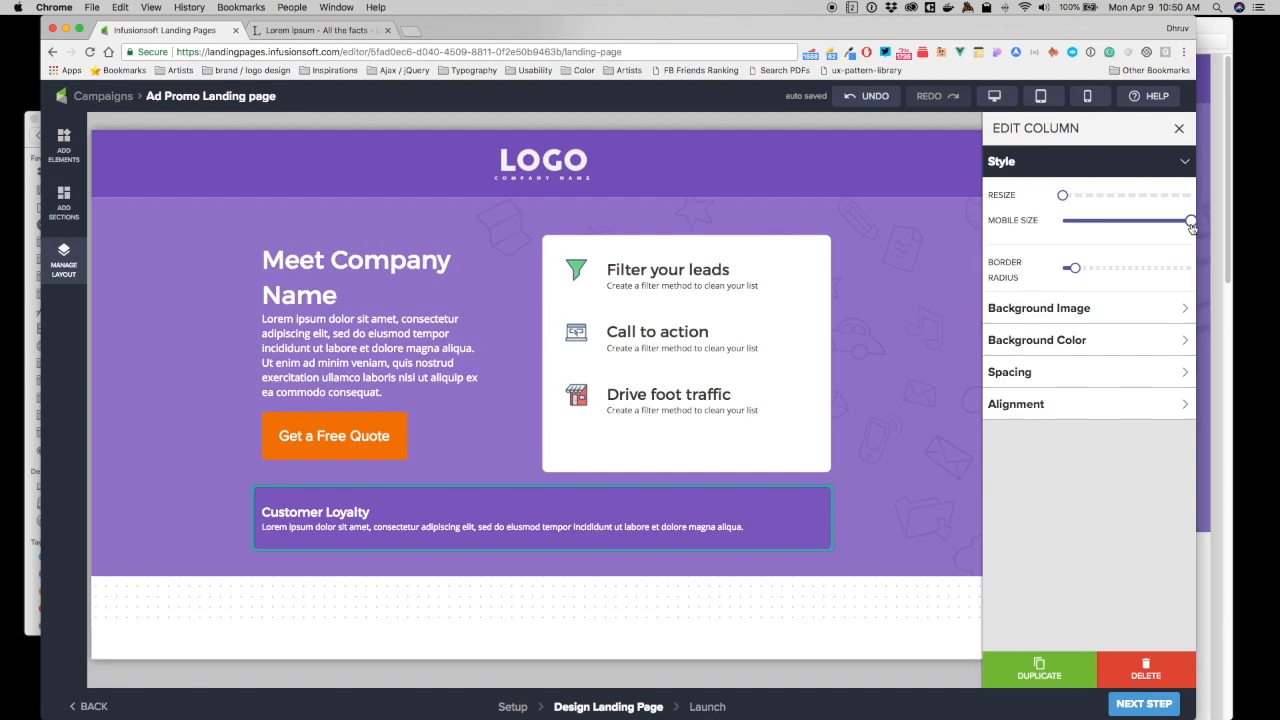
pyautogui.click(1093, 371)
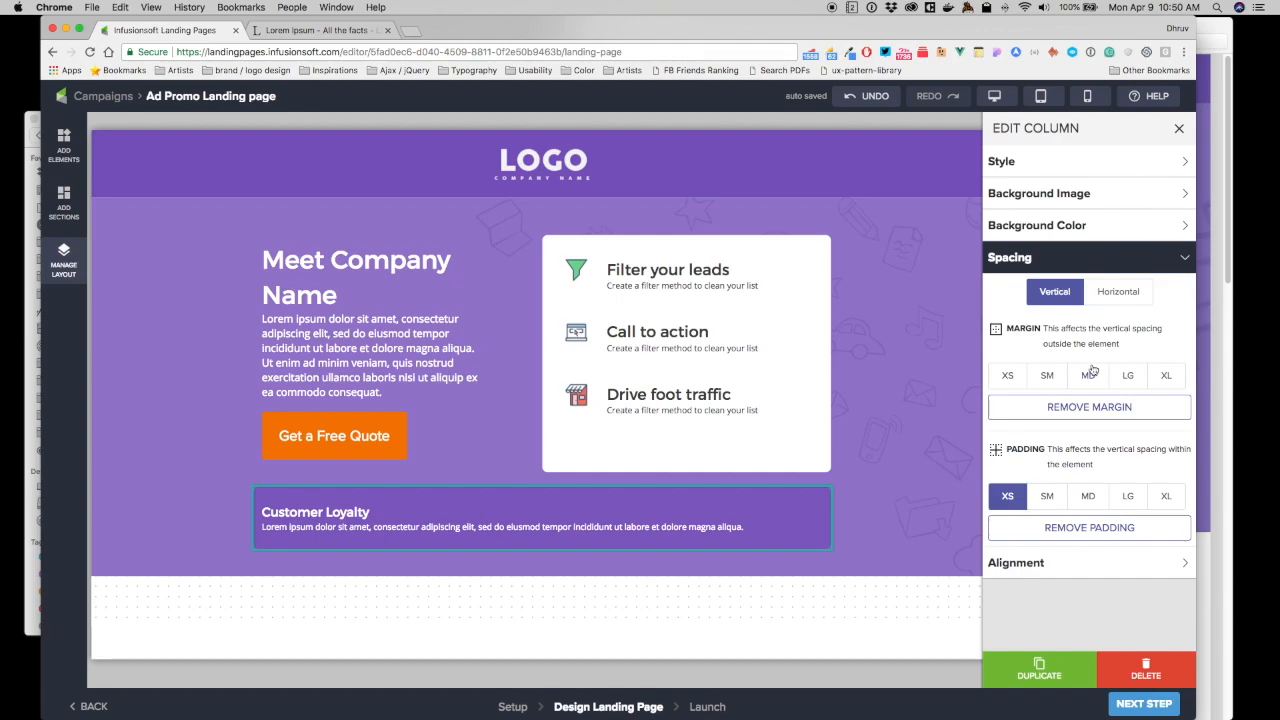
pyautogui.click(1094, 294)
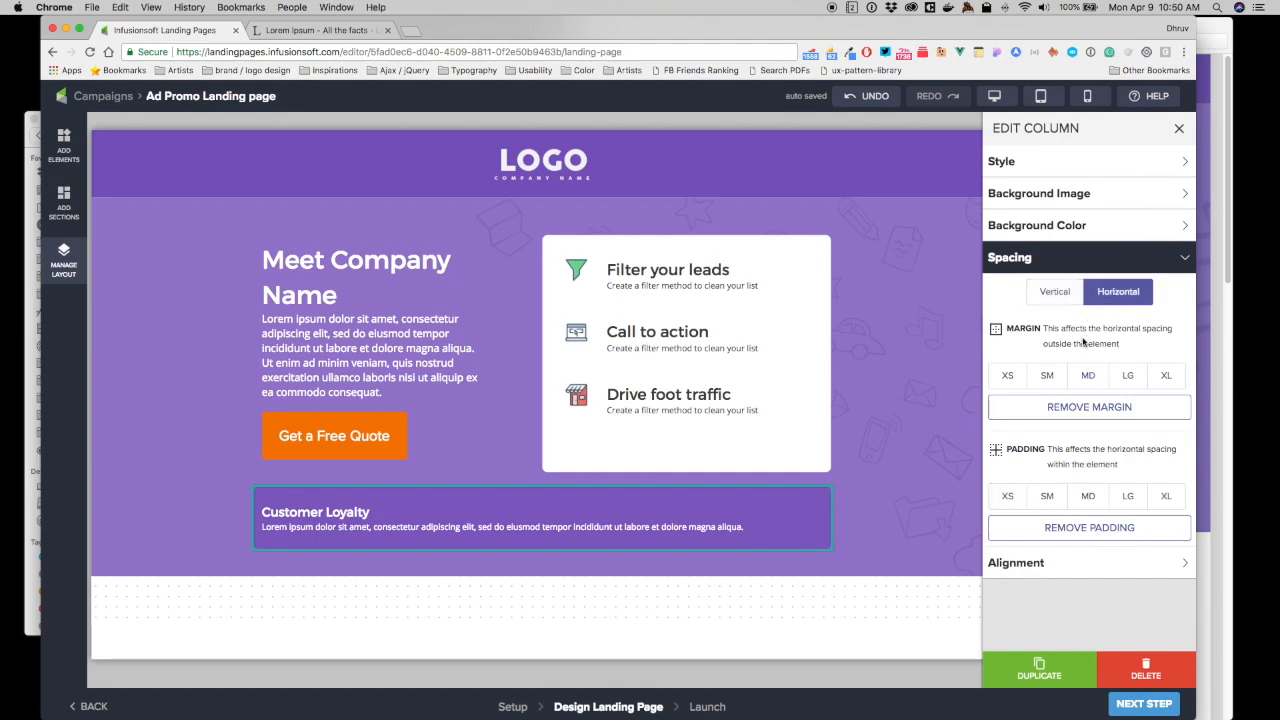
pyautogui.click(1045, 377)
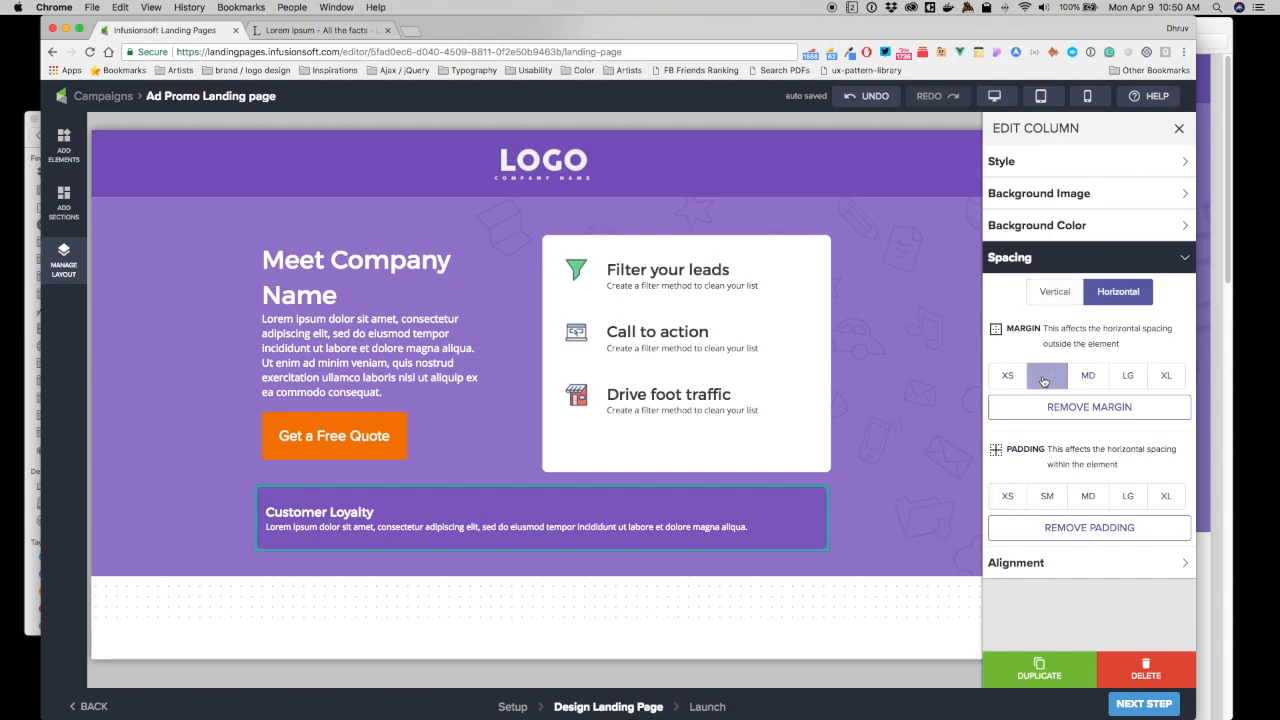
pyautogui.click(63, 262)
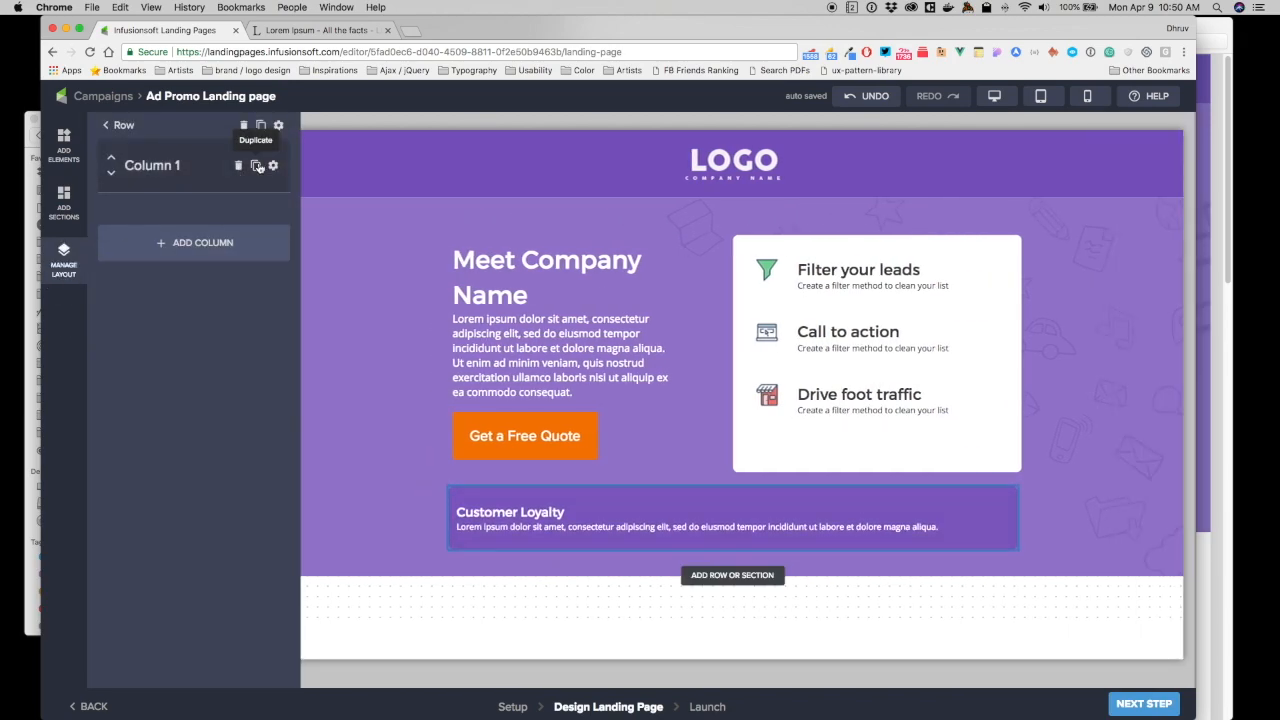
# - Duplicate the Customer Loyalty column twice to form a row of three boxes, and compare the row with the reference screenshot
pyautogui.click(257, 166)
pyautogui.click(258, 166)
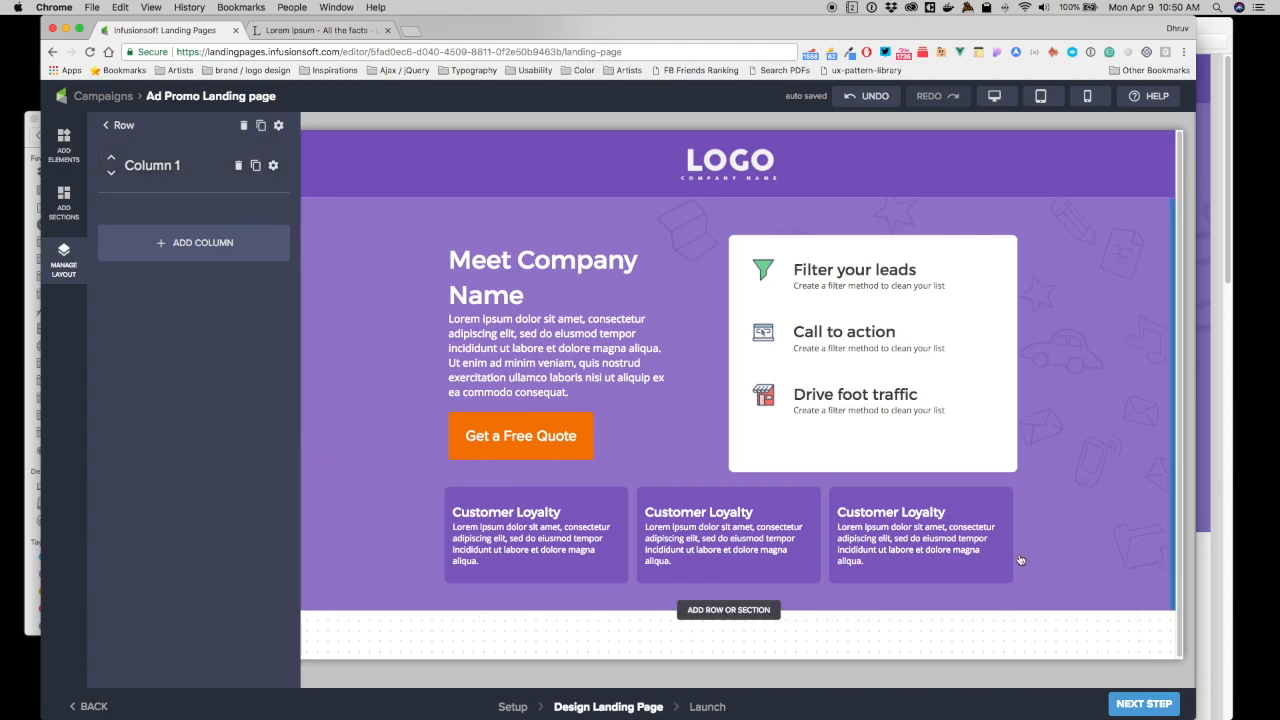
pyautogui.click(1211, 389)
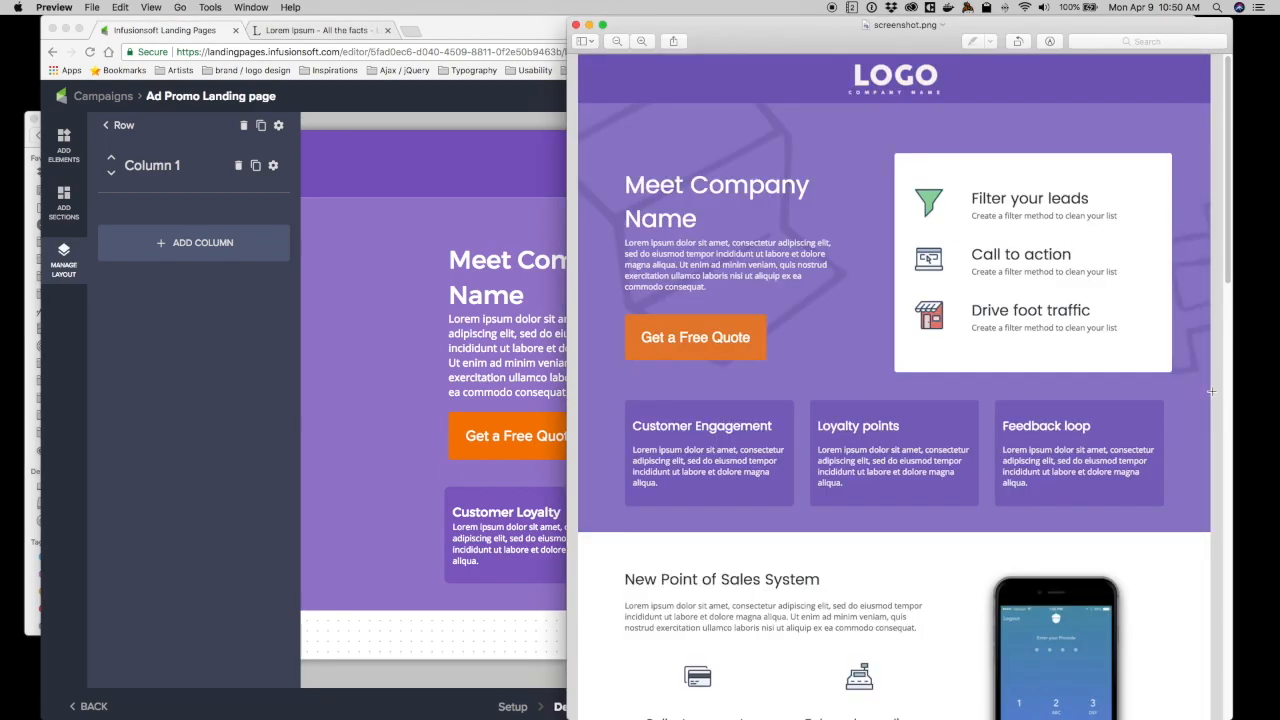
pyautogui.click(433, 519)
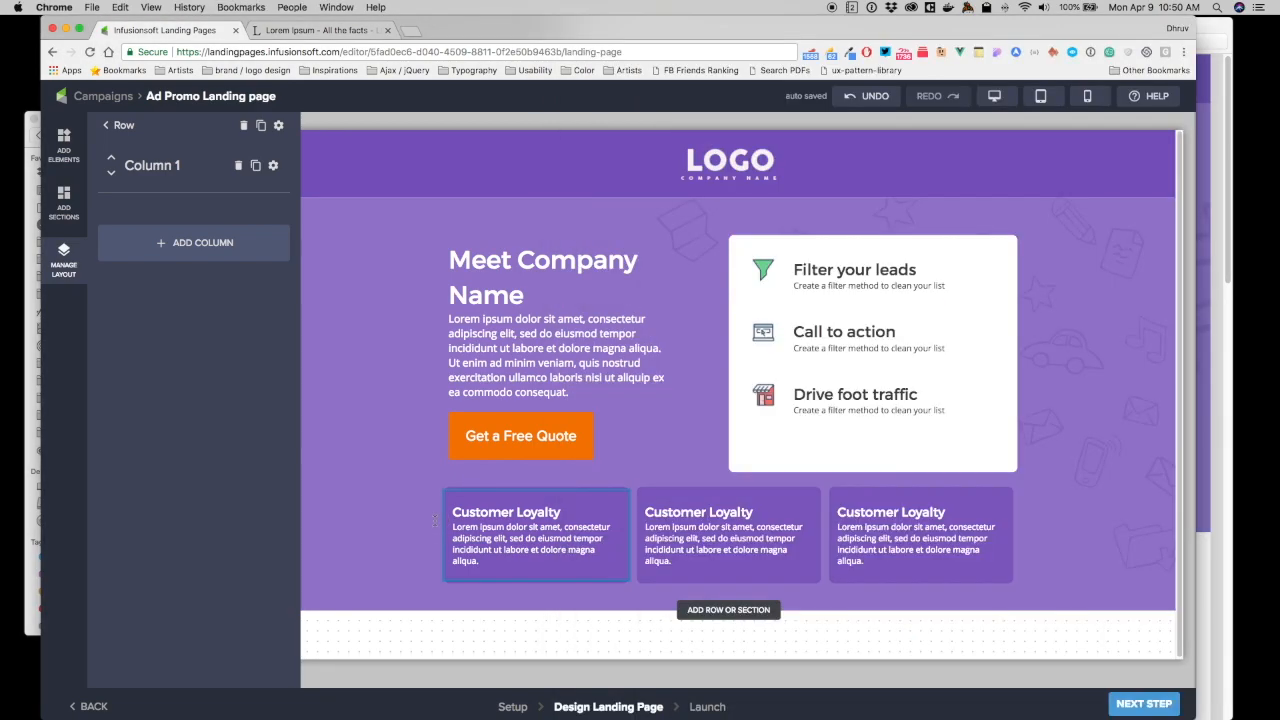
# - Check the box headings in the reference screenshot and change the first box's heading to "Customer Engagement"
pyautogui.click(676, 513)
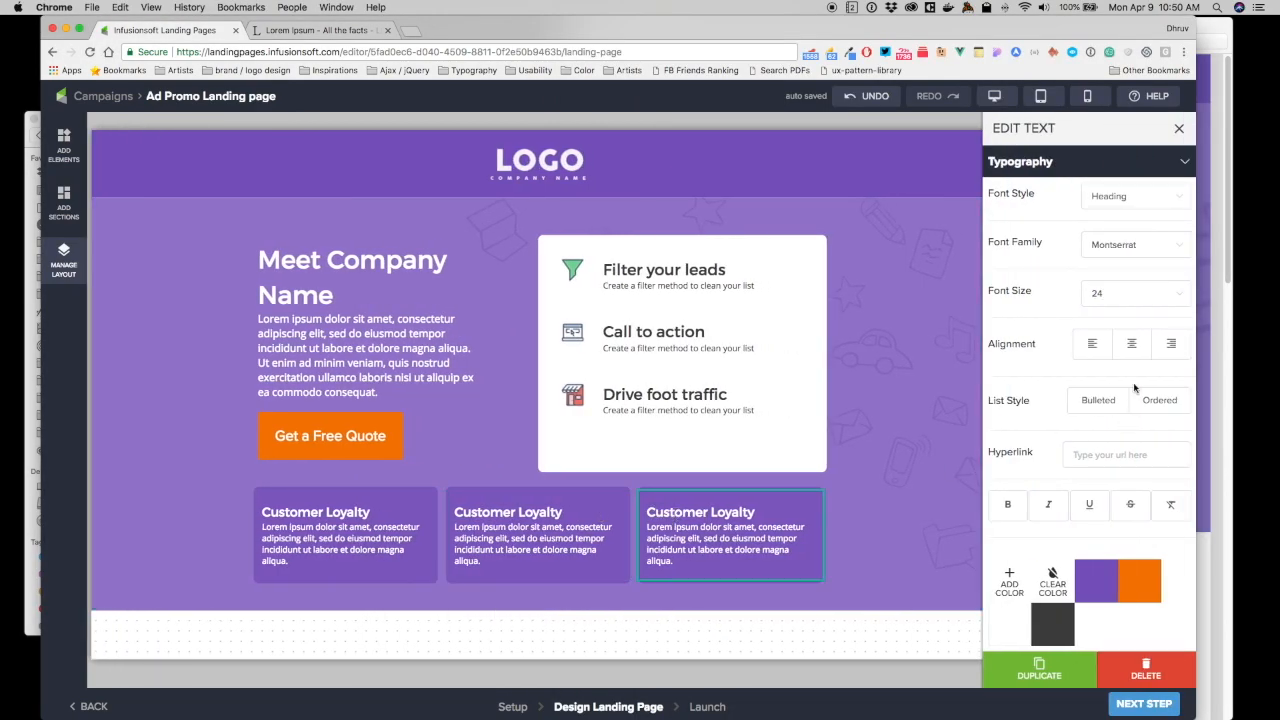
pyautogui.click(1226, 327)
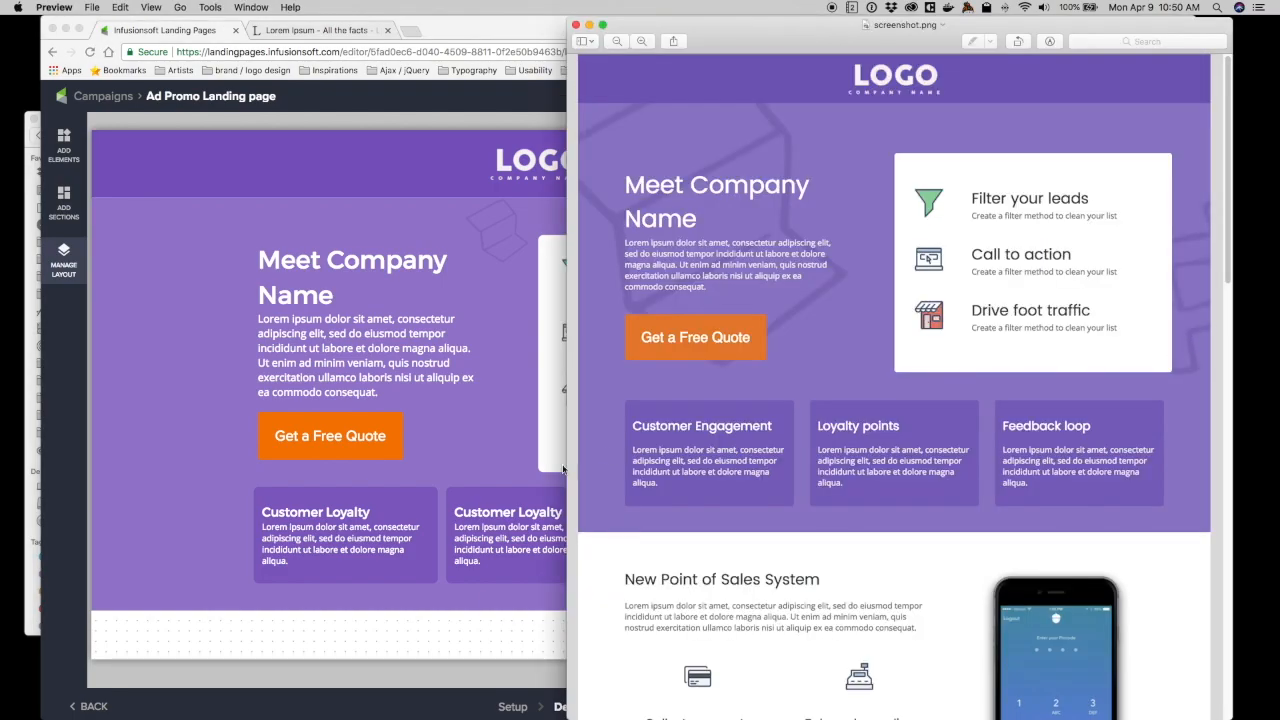
pyautogui.click(358, 520)
pyautogui.click(352, 514)
pyautogui.doubleClick(352, 513)
pyautogui.write('Engagement')
# - Change the second box's heading to "Loyalty Points" and move to the text of the third box
pyautogui.doubleClick(485, 512)
pyautogui.press('BackSpace')
pyautogui.click(508, 512)
pyautogui.write('Points')
pyautogui.click(741, 549)
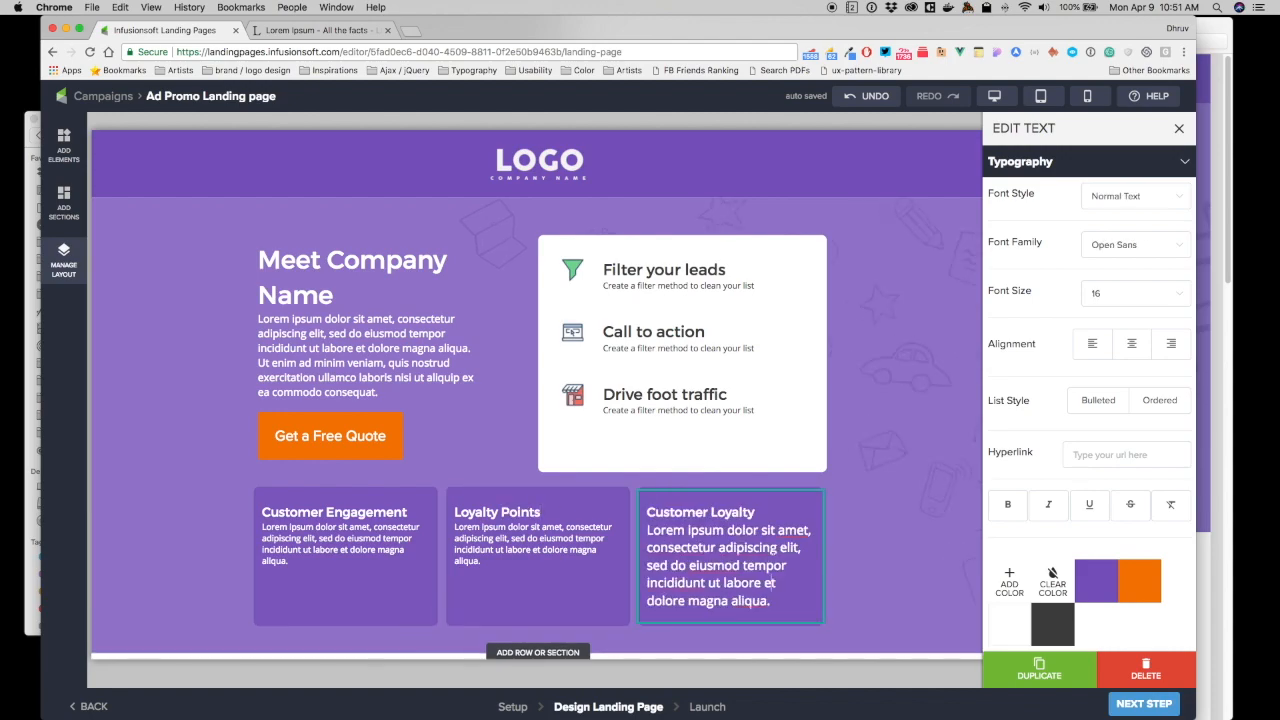